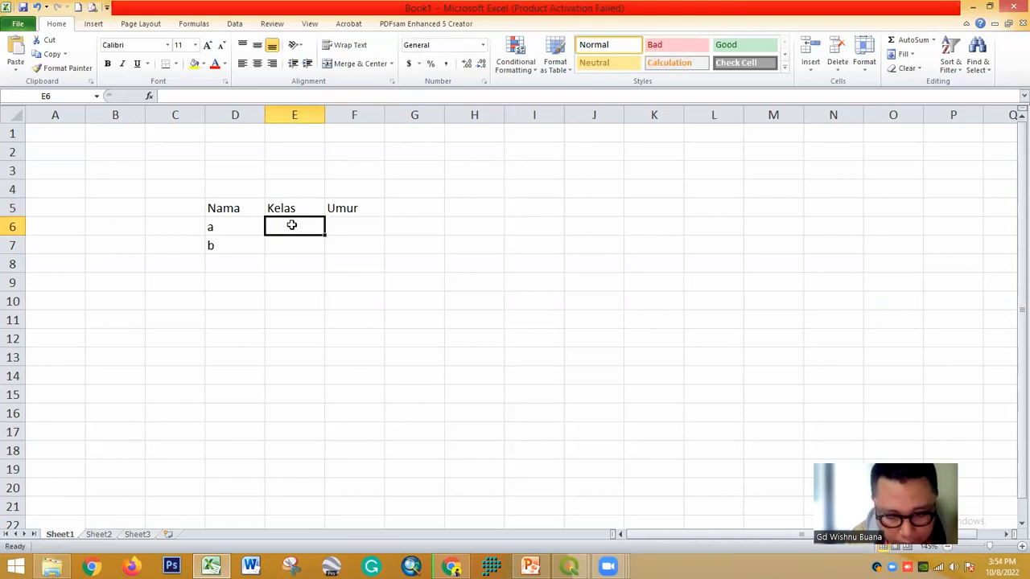
# Fill the Kelas column with AGRO A for row a and AGR B for row b
pyautogui.write('A')
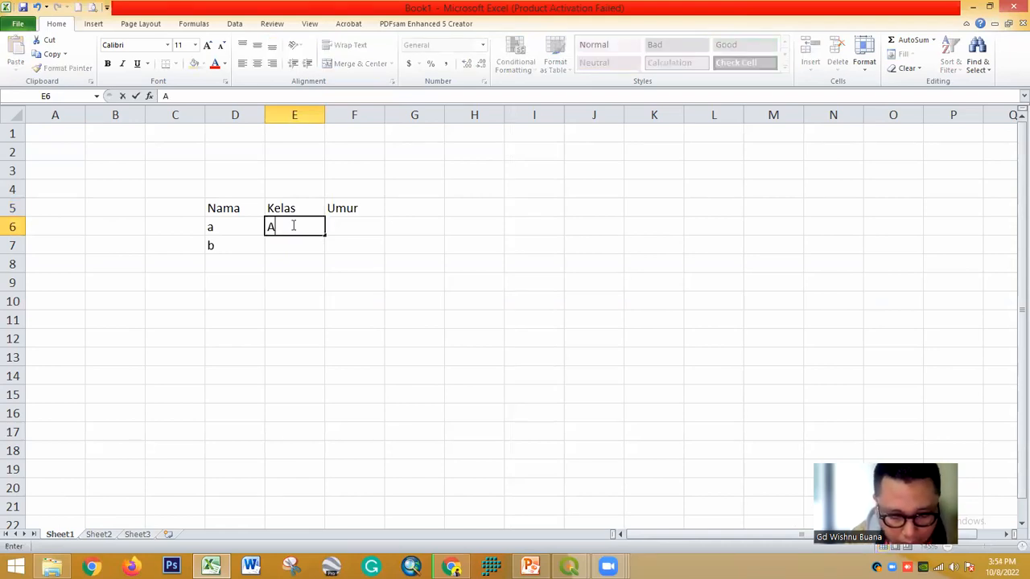
pyautogui.write('GRO A')
pyautogui.press('Return')
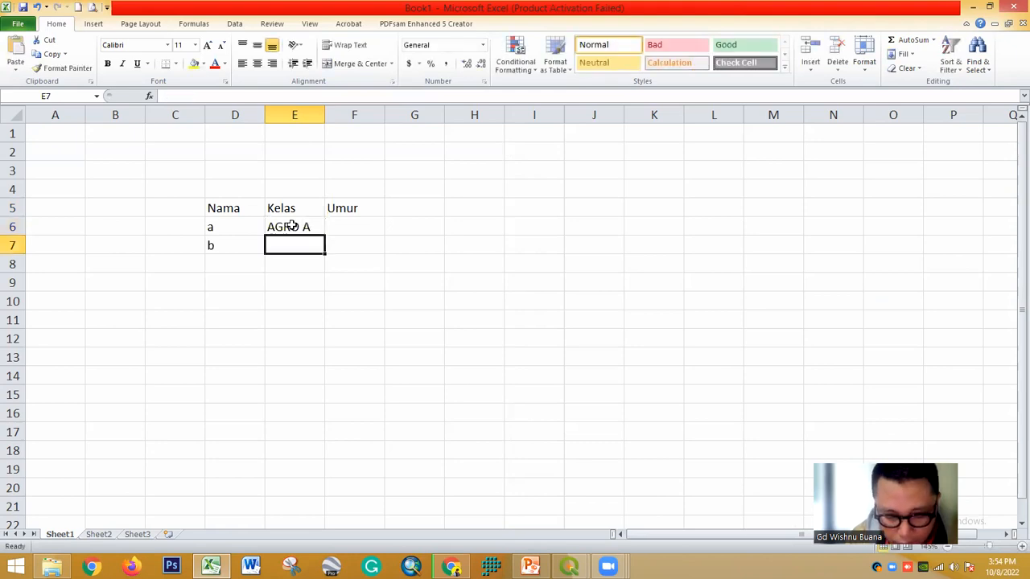
pyautogui.write('AGR B')
# Enter the Umur values 17 for row a and 21 for row b, and select the whole table D5:F7
pyautogui.click(330, 223)
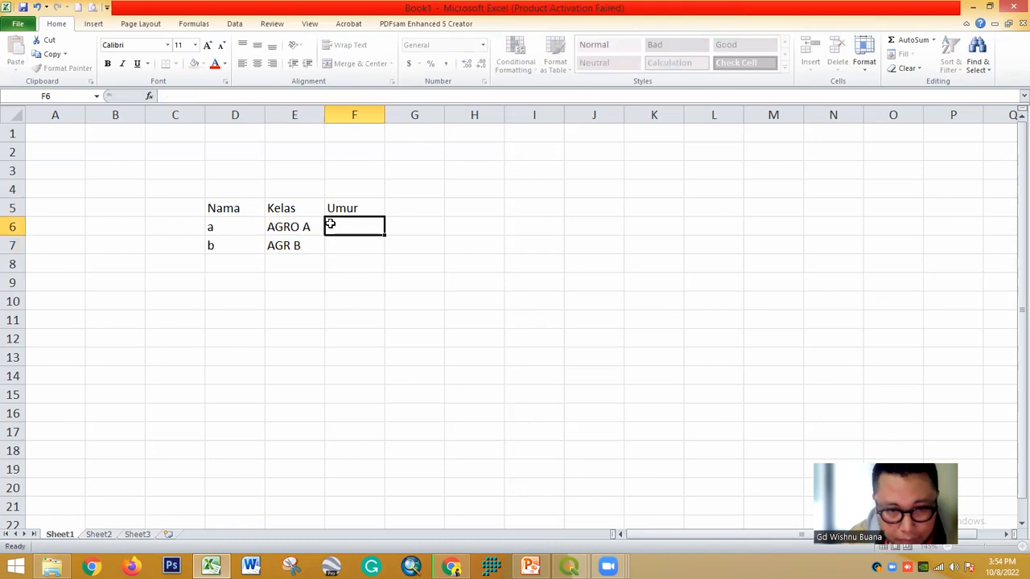
pyautogui.write('17')
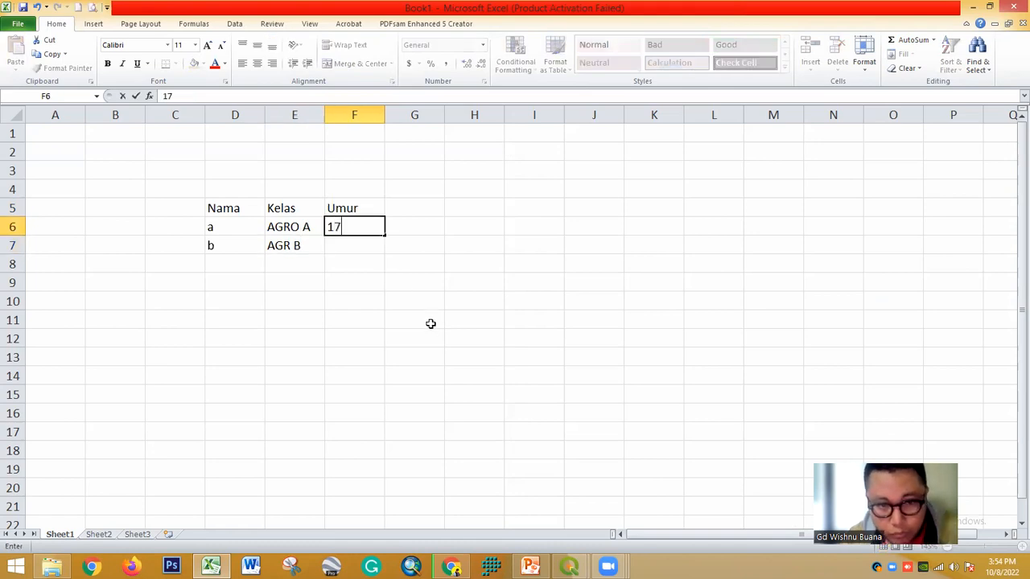
pyautogui.click(365, 248)
pyautogui.write('21')
pyautogui.click(377, 277)
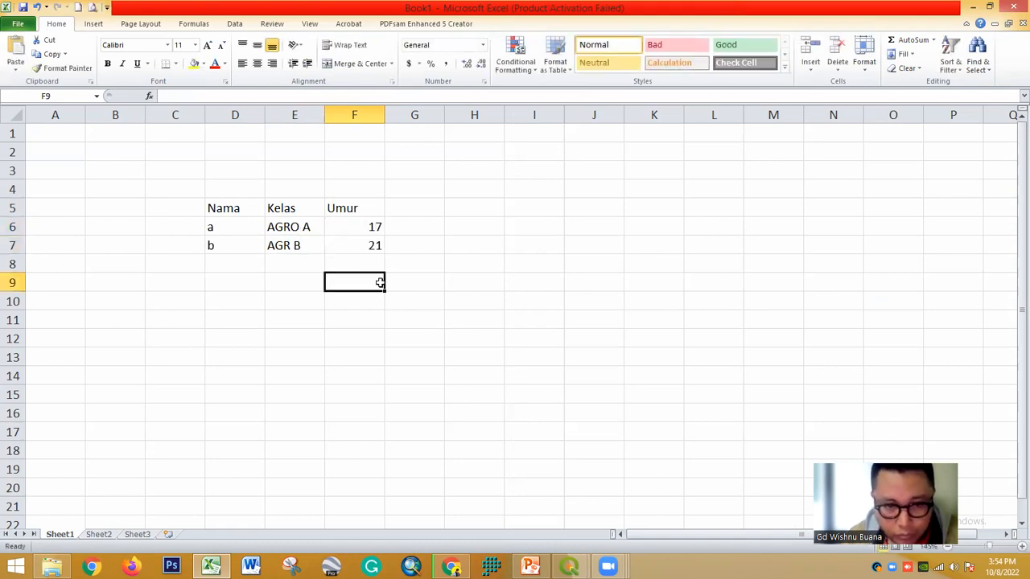
pyautogui.moveTo(214, 203); pyautogui.dragTo(239, 206)
pyautogui.click(377, 308)
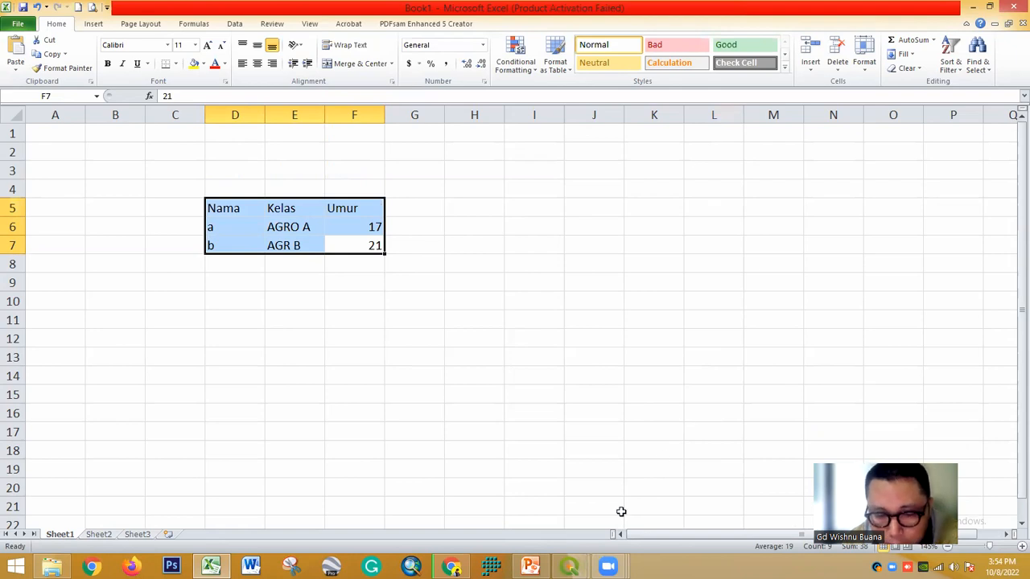
# Switch to QGIS and look over the world map shown by the Google Satellite layer
pyautogui.click(569, 567)
pyautogui.click(665, 488)
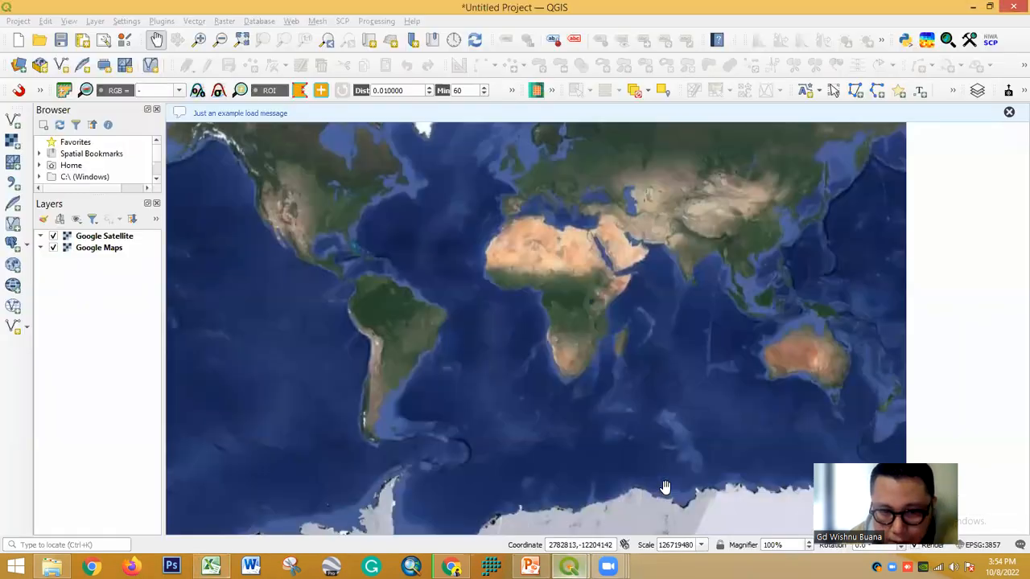
pyautogui.moveTo(616, 349); pyautogui.dragTo(549, 325)
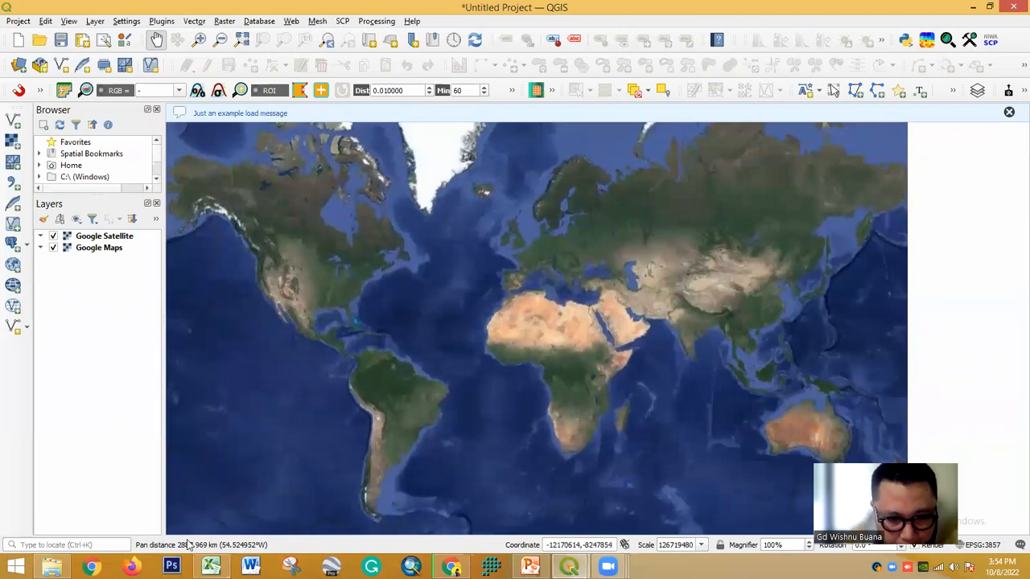
# Switch to File Explorer, open the folder ##_2022___Bahan_Praktikum_mahasiswa on drive D and look through its files
pyautogui.click(206, 488)
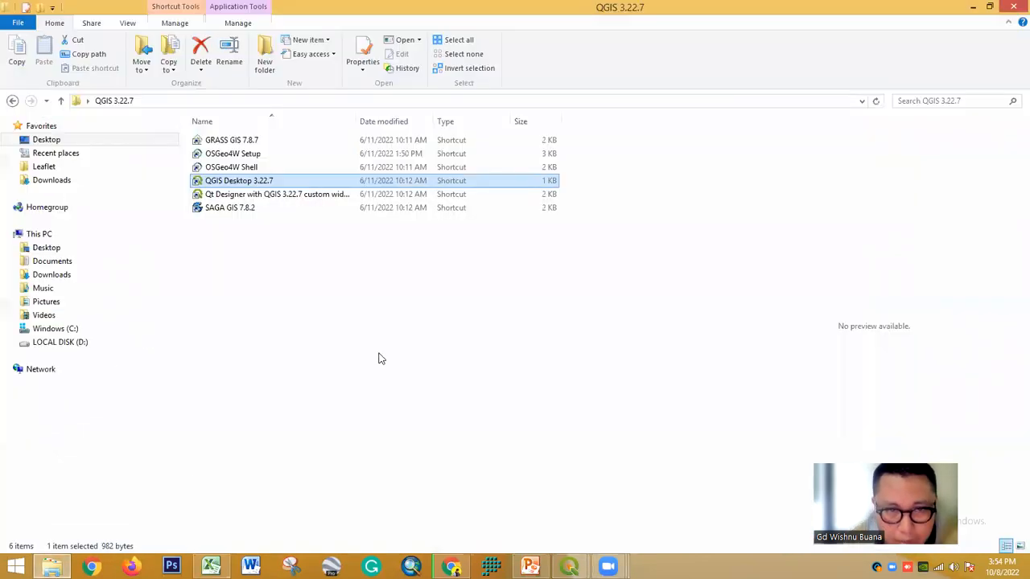
pyautogui.click(114, 344)
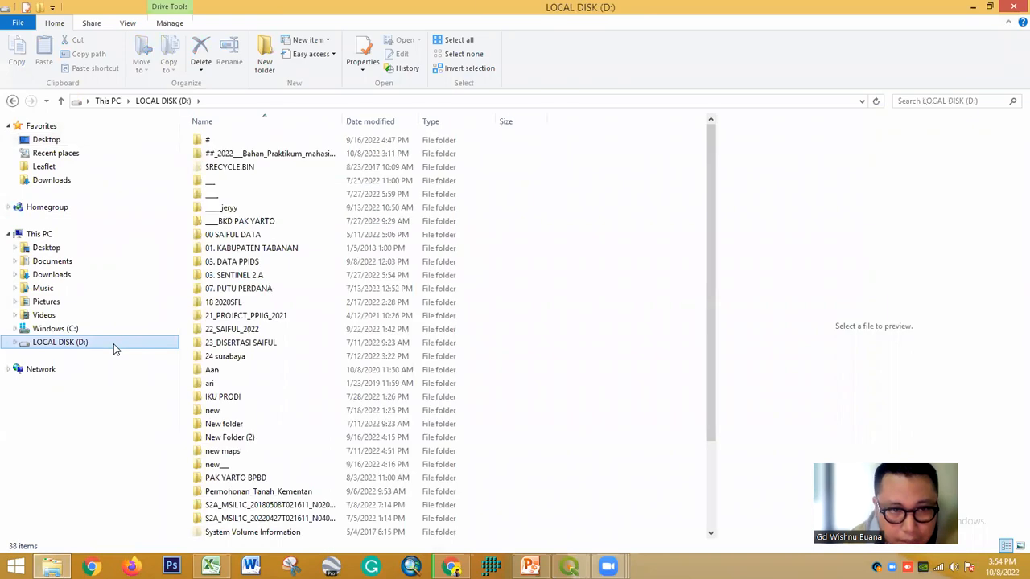
pyautogui.doubleClick(260, 154)
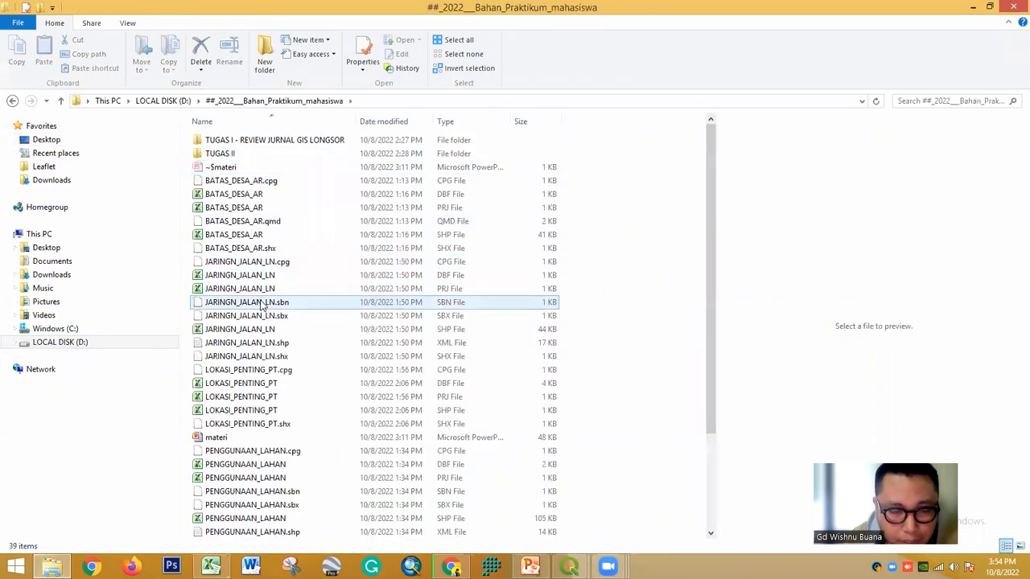
pyautogui.scroll(-3, 302, 402)
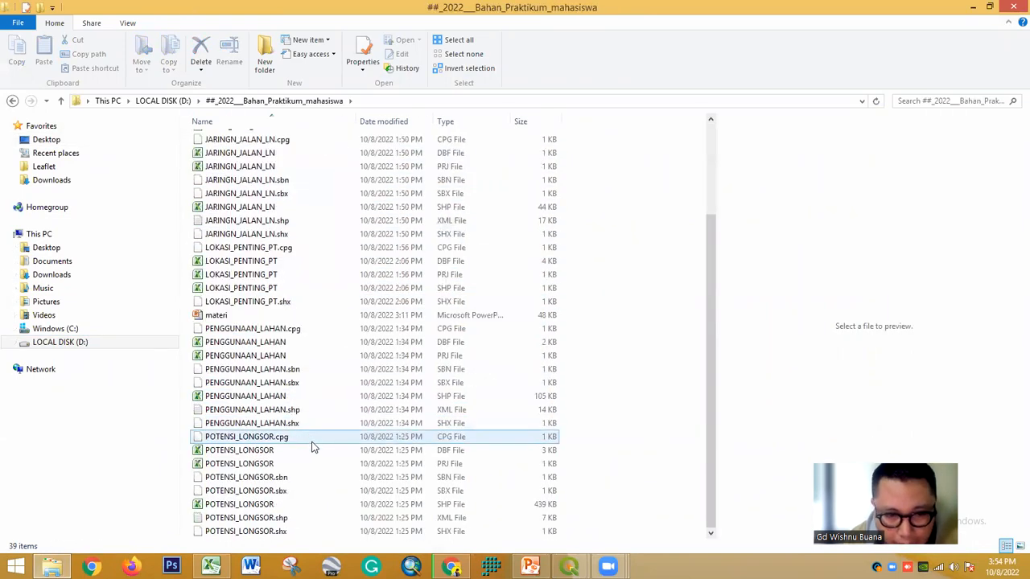
pyautogui.scroll(3, 314, 448)
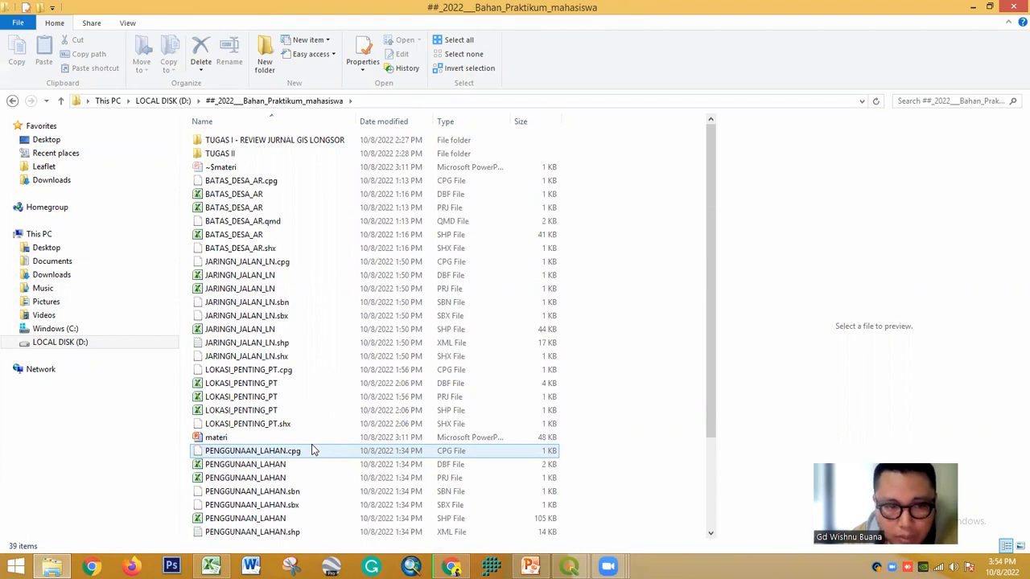
pyautogui.click(441, 235)
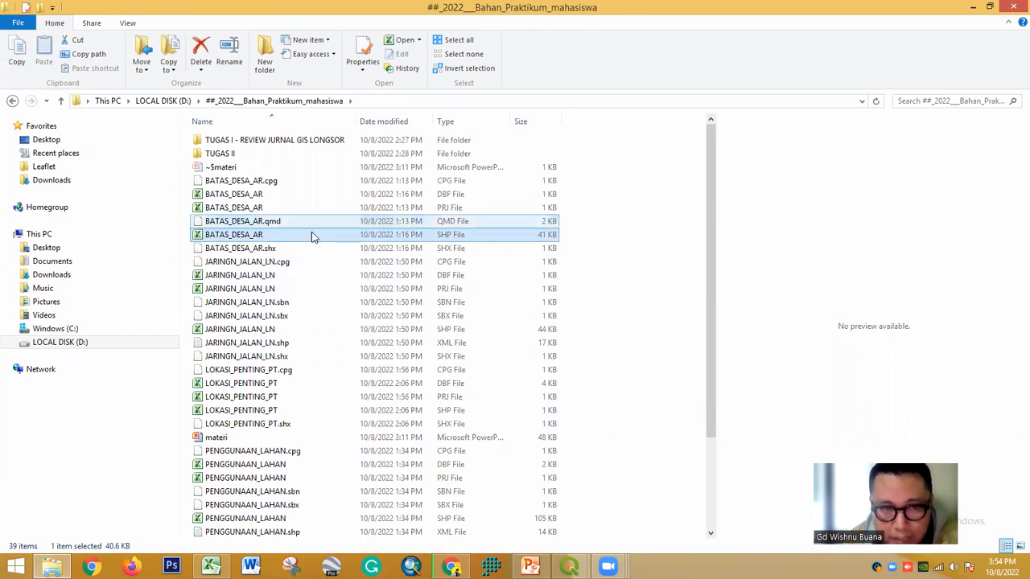
pyautogui.scroll(-3, 271, 478)
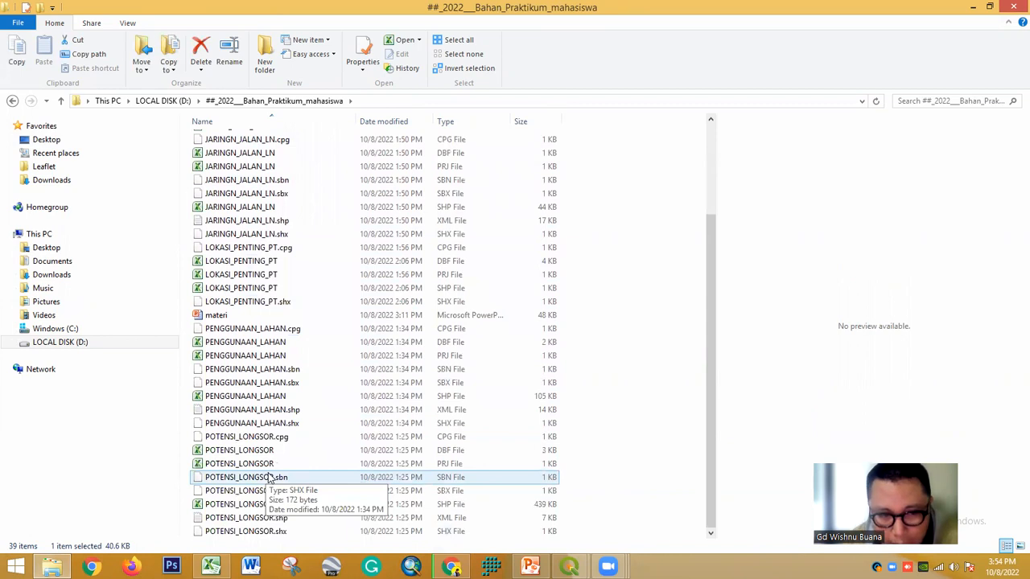
pyautogui.scroll(3, 272, 478)
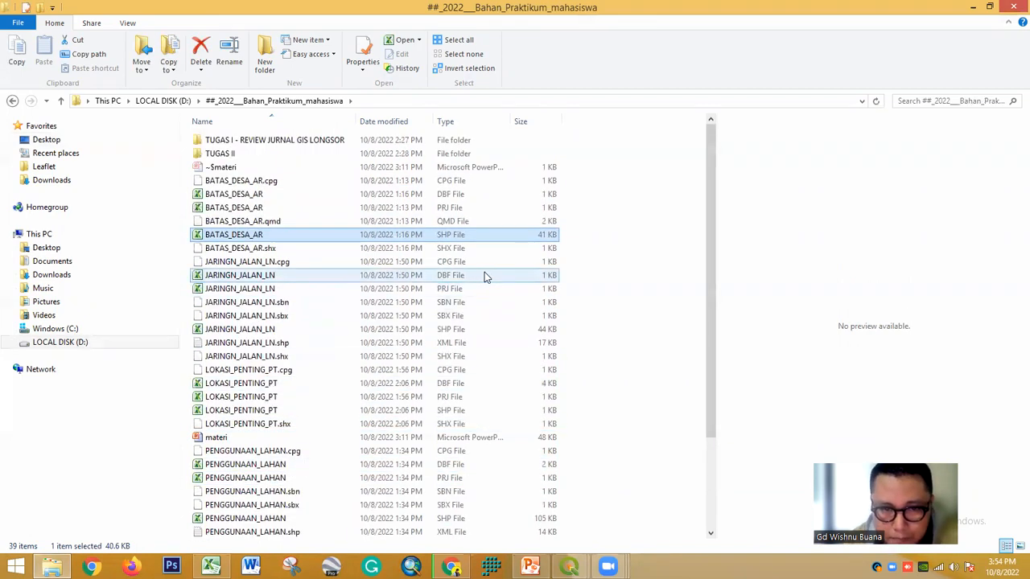
# Examine the component files of the BATAS_DESA_AR shapefile by selecting its DBF, PRJ, QMD, SHP and SHX files
pyautogui.click(281, 201)
pyautogui.keyDown('ctrl'); pyautogui.click(282, 208); pyautogui.keyUp('ctrl')
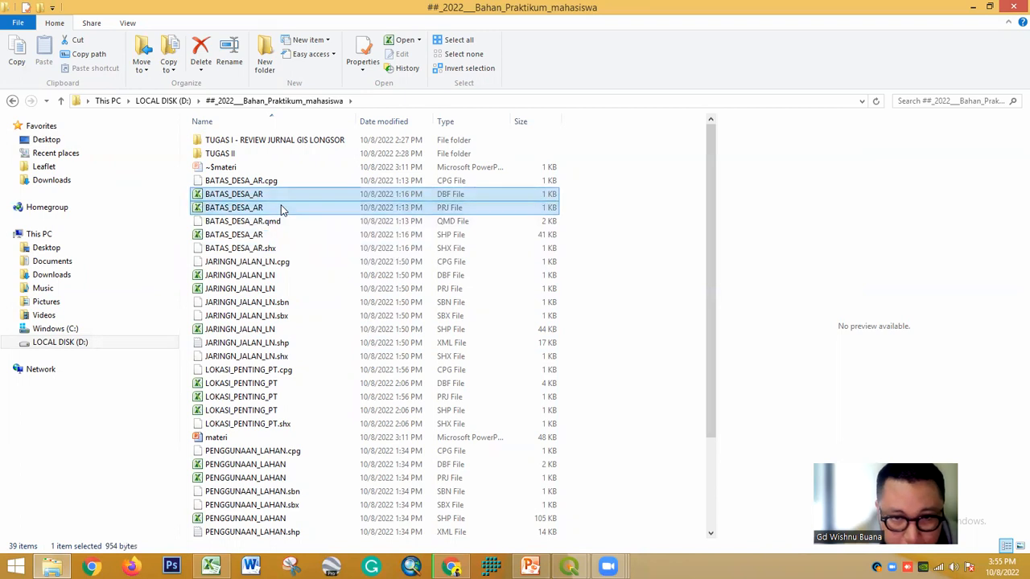
pyautogui.keyDown('ctrl'); pyautogui.click(449, 221); pyautogui.keyUp('ctrl')
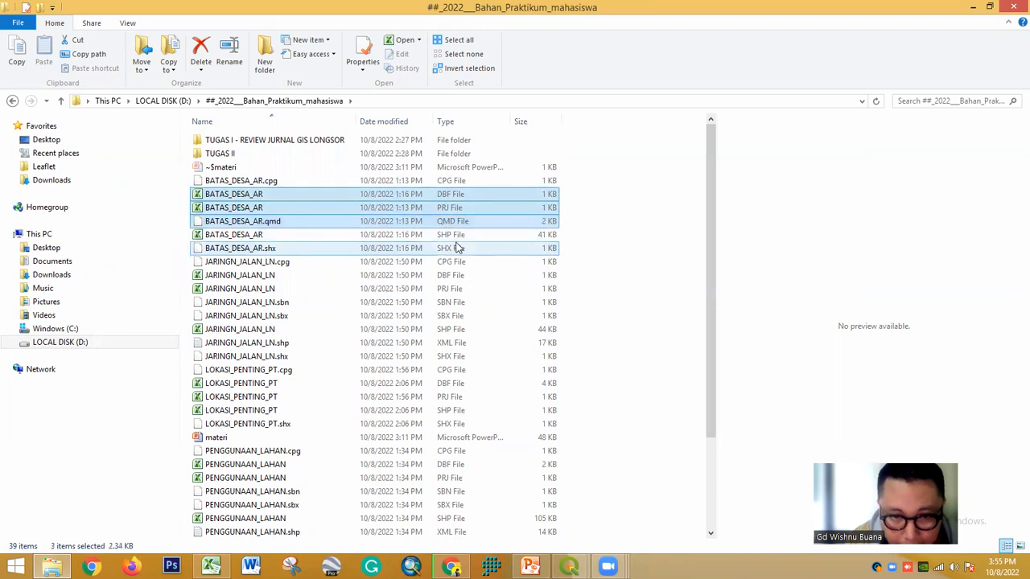
pyautogui.keyDown('ctrl'); pyautogui.click(459, 235); pyautogui.keyUp('ctrl')
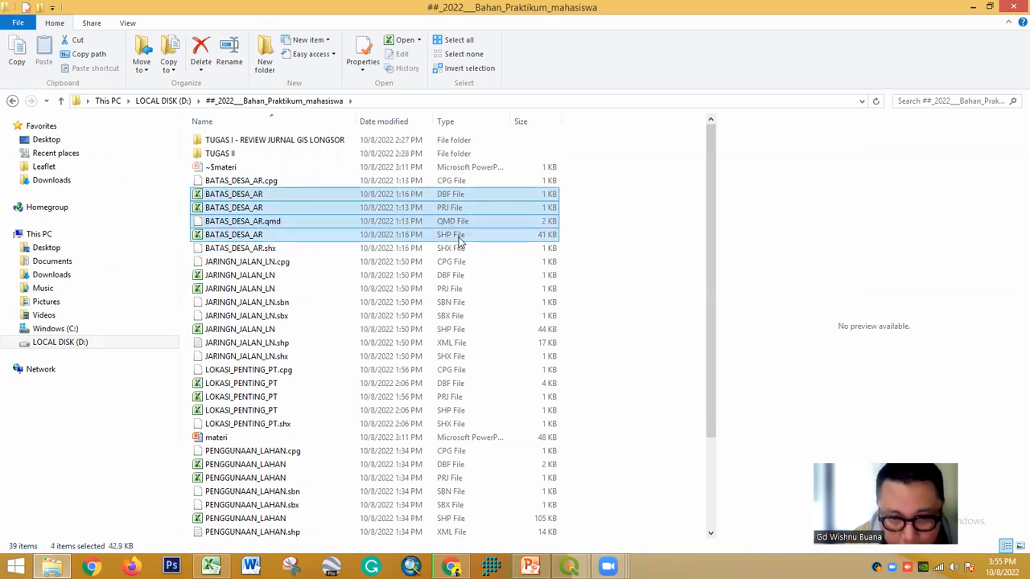
pyautogui.keyDown('ctrl'); pyautogui.click(459, 248); pyautogui.keyUp('ctrl')
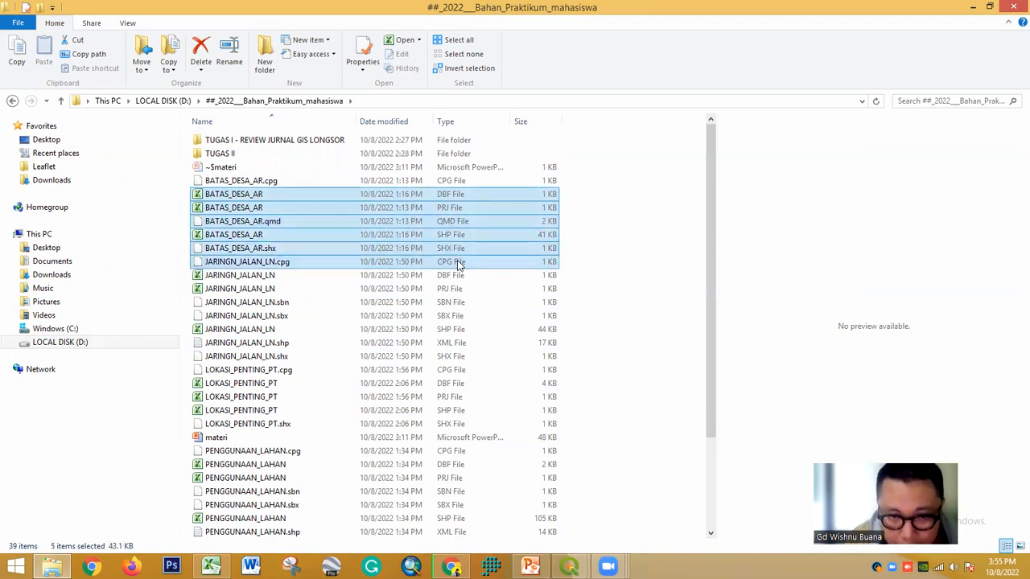
pyautogui.keyDown('ctrl'); pyautogui.click(456, 264); pyautogui.keyUp('ctrl')
pyautogui.keyDown('ctrl'); pyautogui.click(455, 275); pyautogui.keyUp('ctrl')
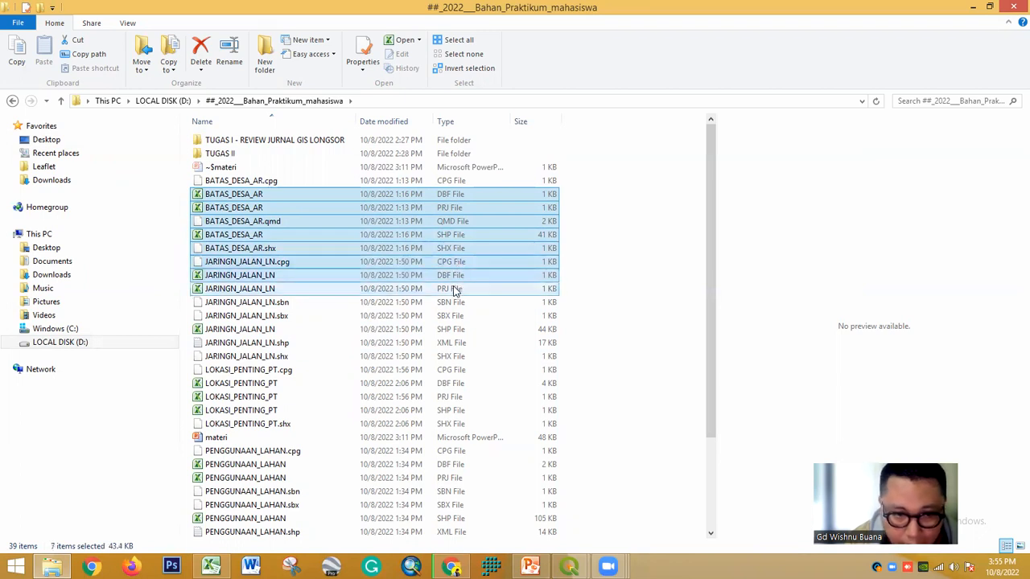
pyautogui.click(275, 196)
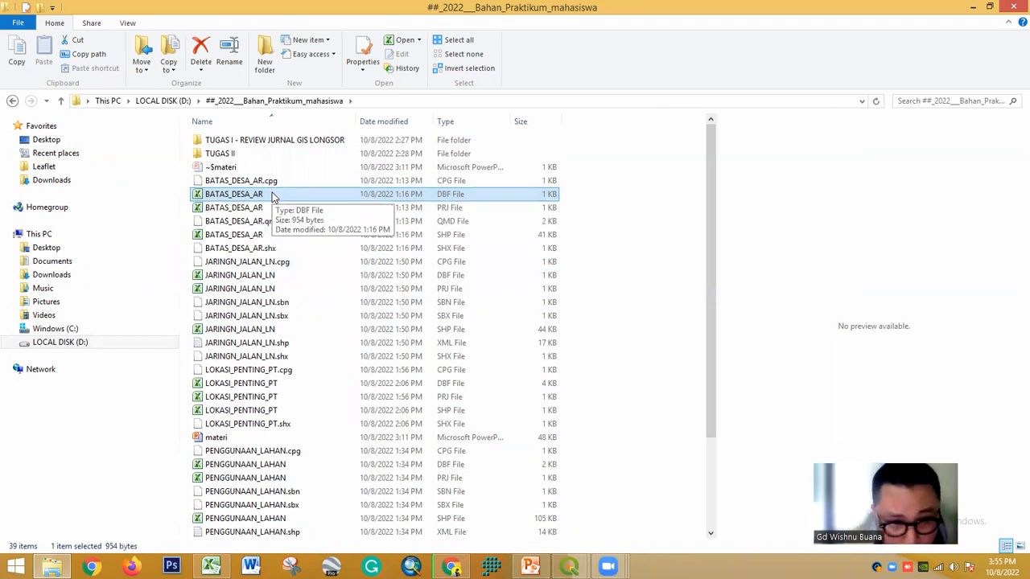
pyautogui.keyDown('shift'); pyautogui.click(270, 251); pyautogui.keyUp('shift')
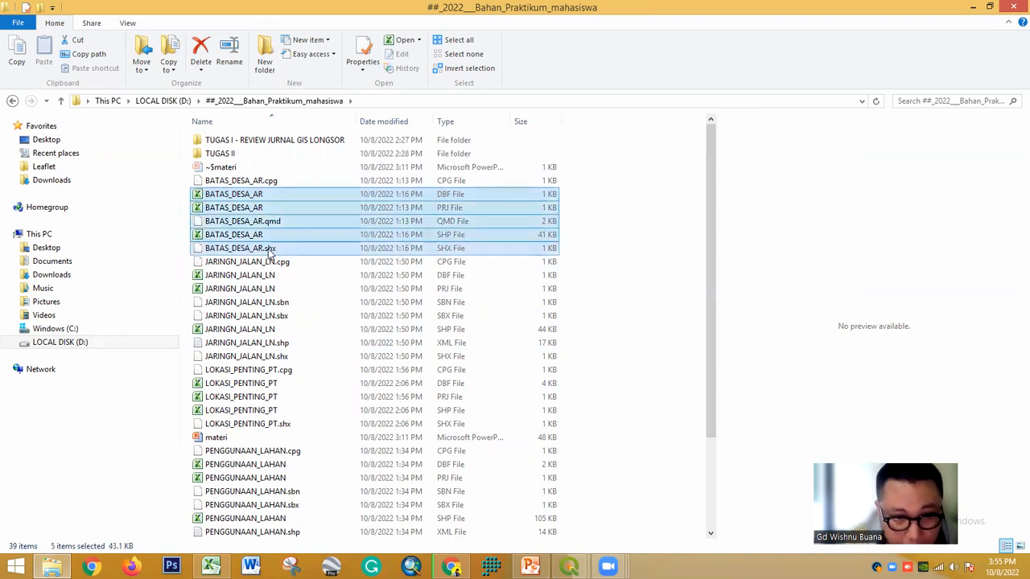
# Add the BATAS_DESA_AR SHP file to the QGIS project and place its layer below Google Maps
pyautogui.click(336, 235)
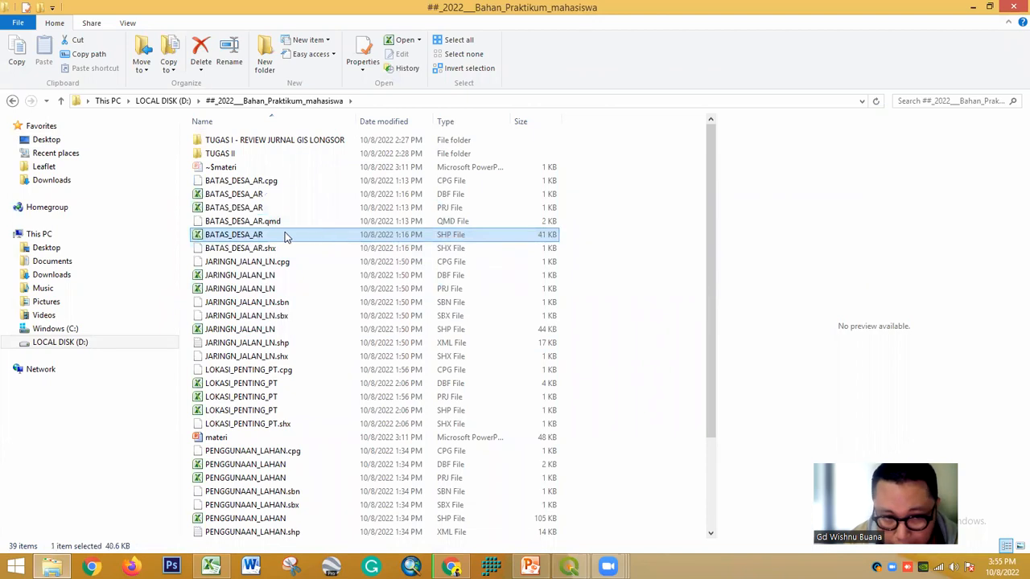
pyautogui.moveTo(283, 238); pyautogui.dragTo(114, 284)
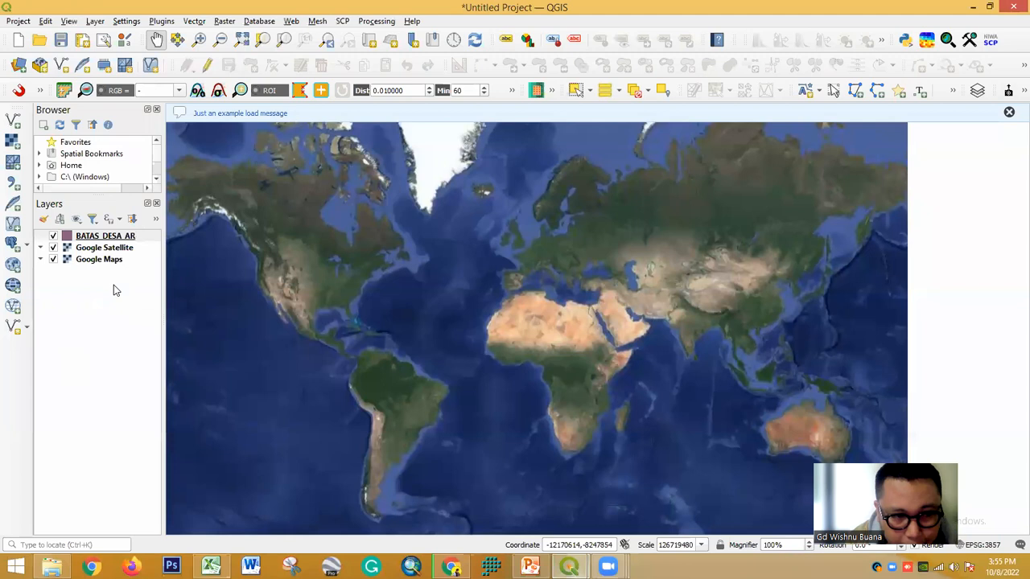
pyautogui.moveTo(116, 237); pyautogui.dragTo(119, 303)
pyautogui.click(81, 260)
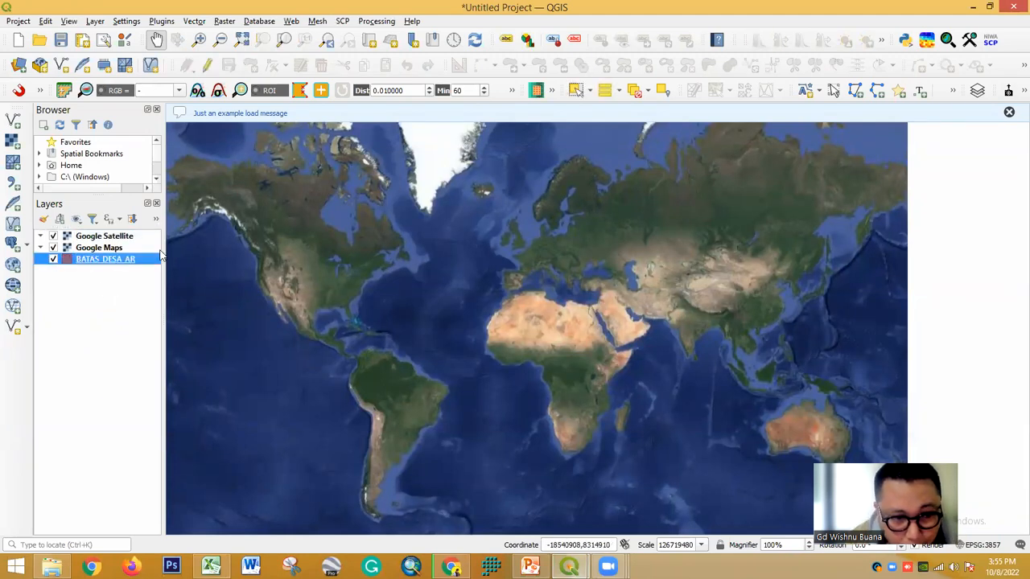
# Zoom the map to the extent of the BATAS_DESA_AR layer
pyautogui.scroll(1, 602, 366)
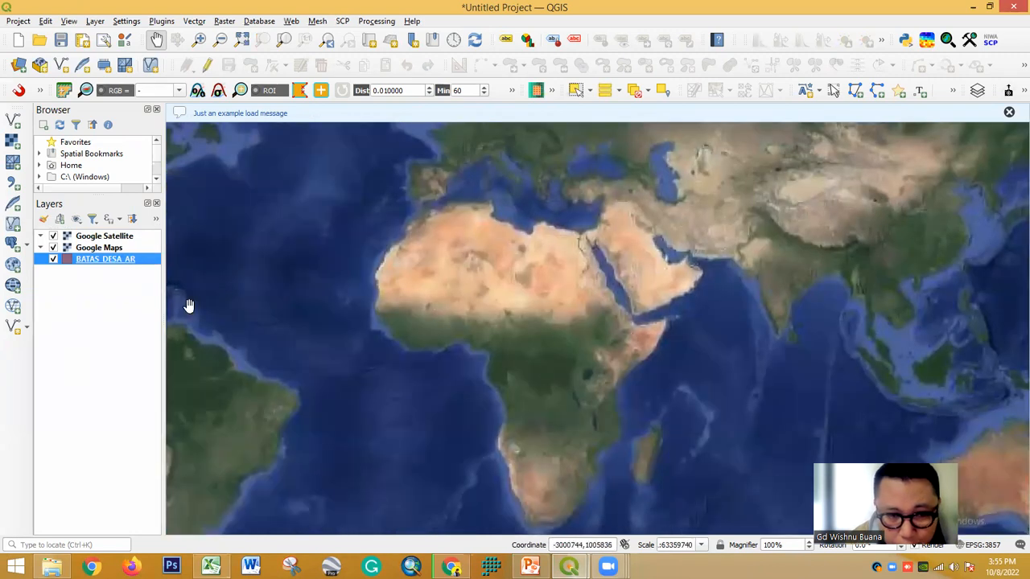
pyautogui.rightClick(125, 265)
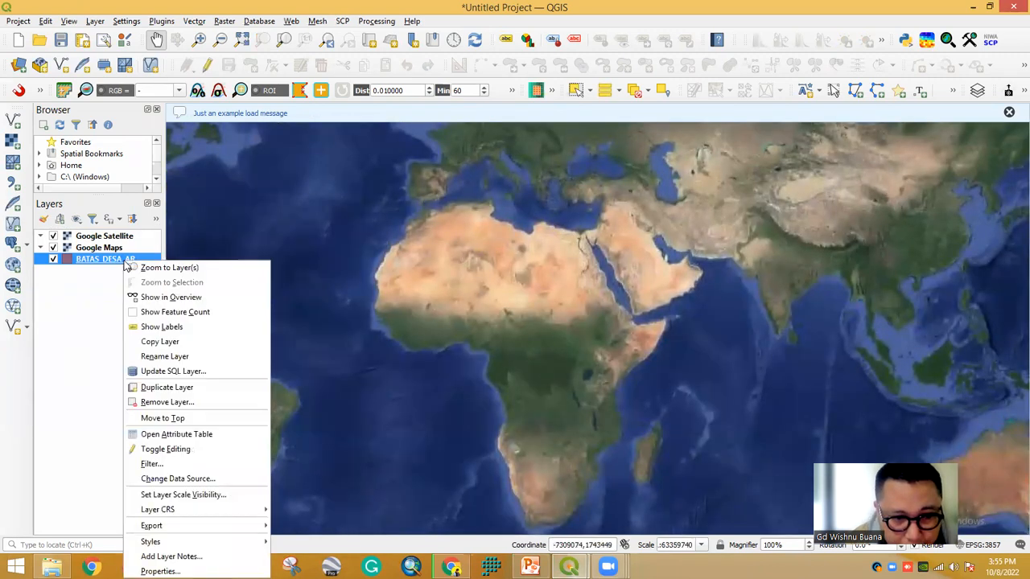
pyautogui.click(139, 267)
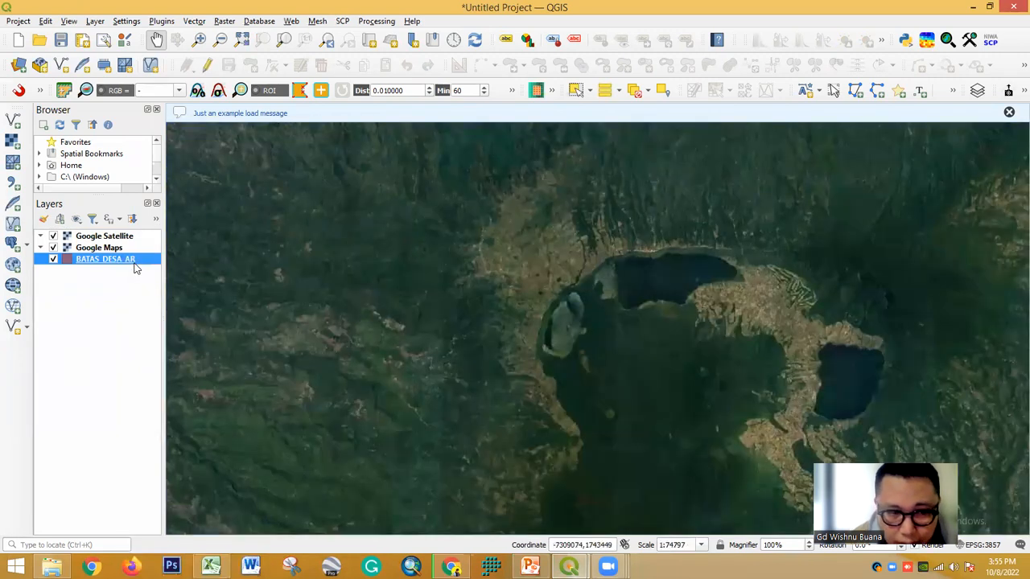
pyautogui.rightClick(127, 261)
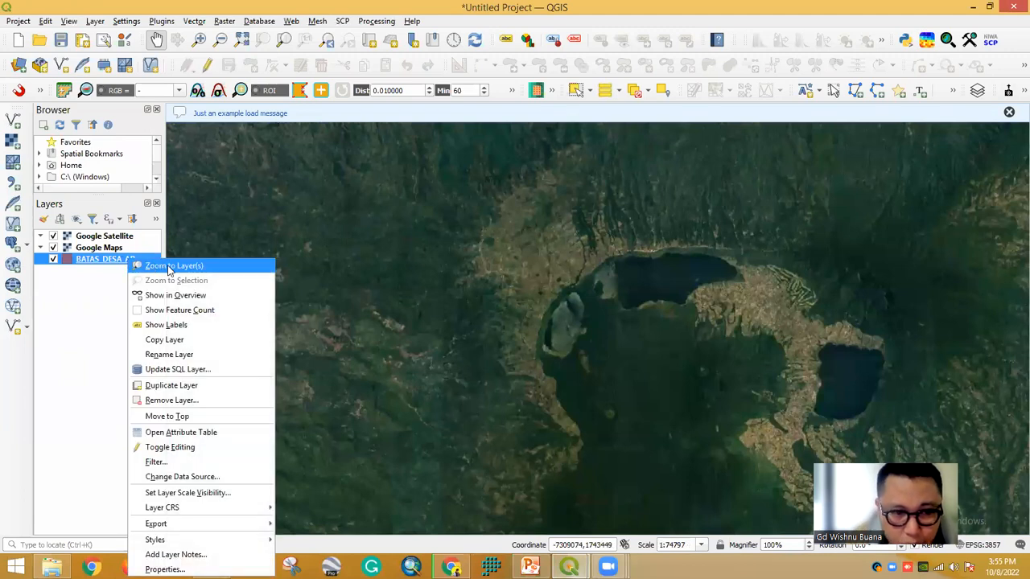
pyautogui.click(169, 266)
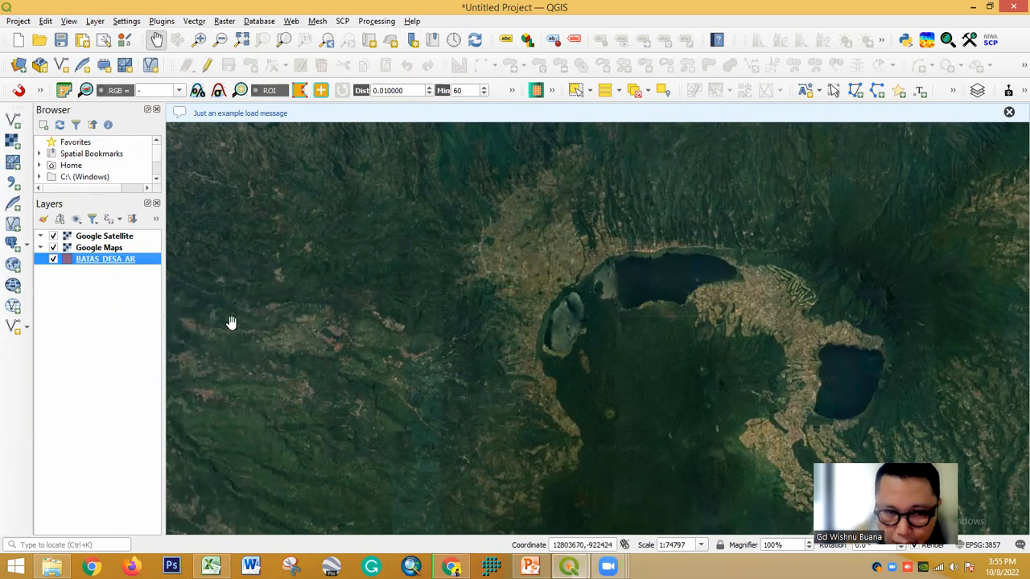
# Widen the Layers panel and move the BATAS_DESA_AR layer above Google Satellite
pyautogui.moveTo(163, 293); pyautogui.dragTo(206, 283)
pyautogui.moveTo(584, 374); pyautogui.dragTo(563, 317)
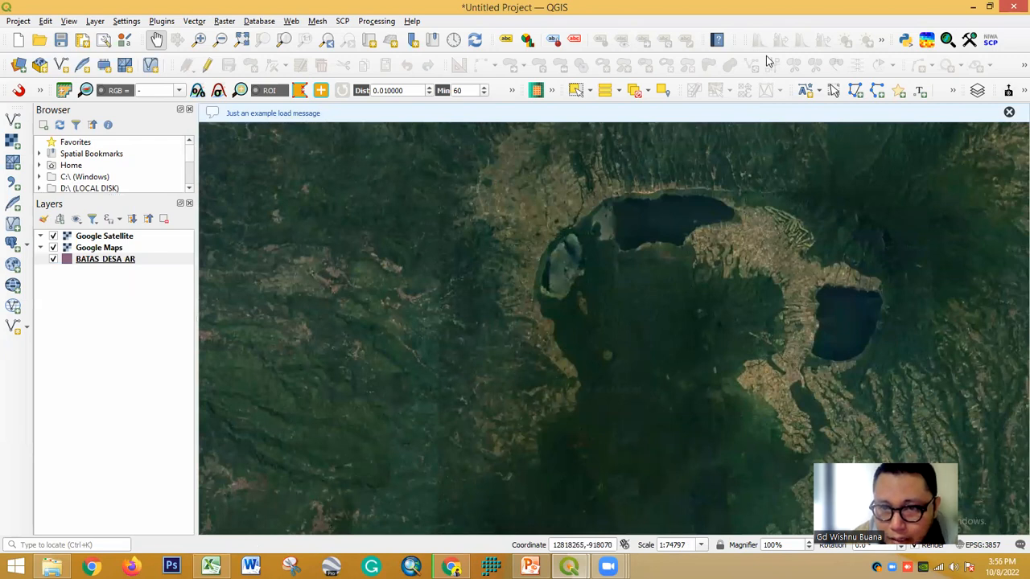
pyautogui.moveTo(138, 257)
pyautogui.mouseDown()
pyautogui.moveTo(181, 258)
pyautogui.moveTo(191, 270)
pyautogui.moveTo(203, 217)
pyautogui.mouseUp()
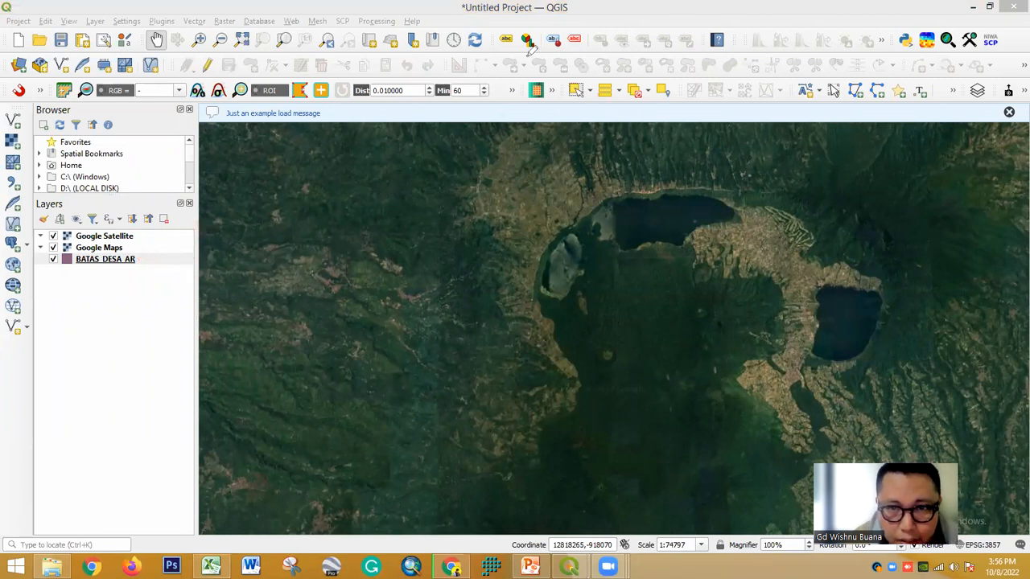
pyautogui.moveTo(129, 261); pyautogui.dragTo(165, 236)
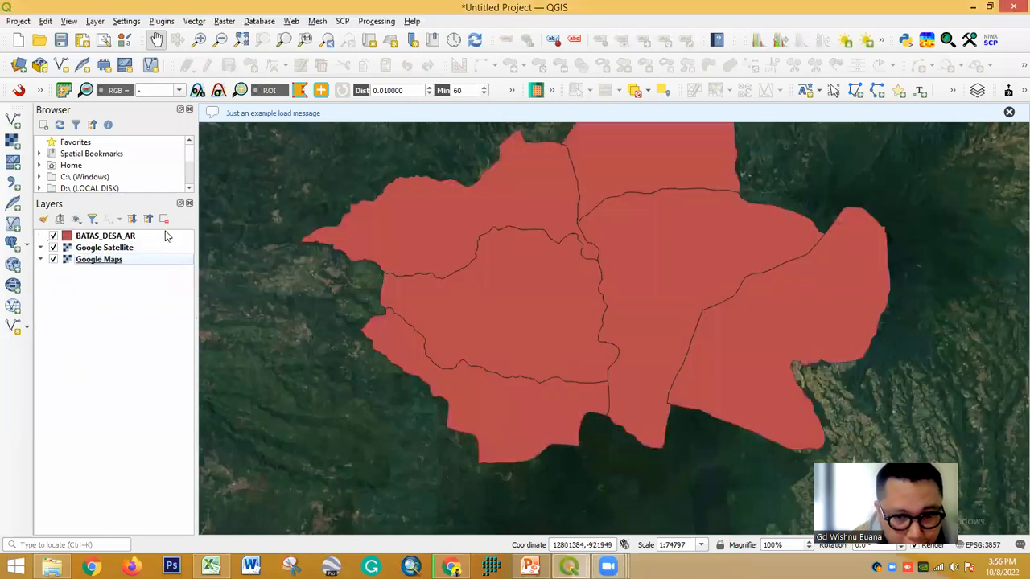
pyautogui.moveTo(620, 312); pyautogui.dragTo(625, 373)
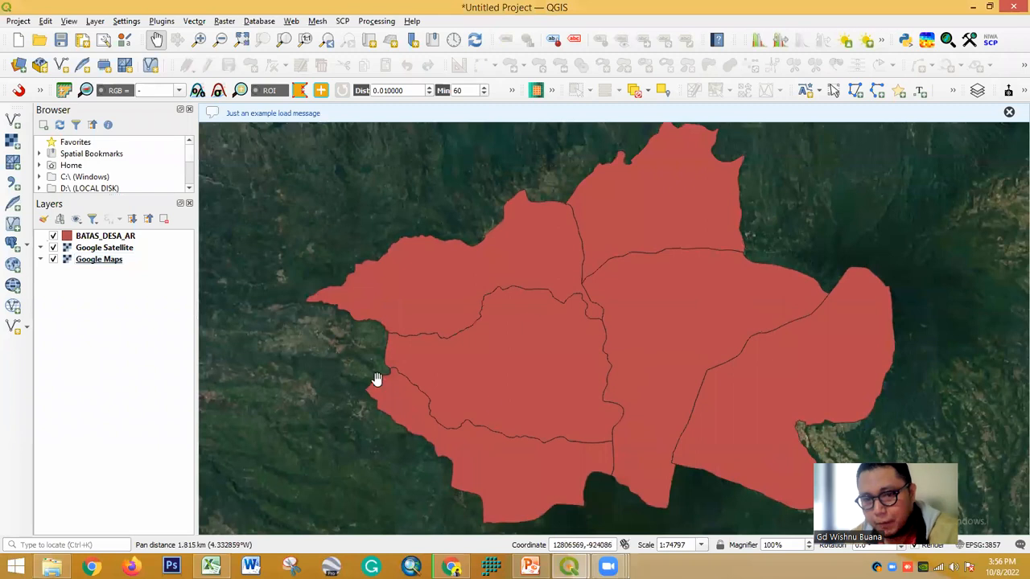
# Hide the BATAS_DESA_AR layer to examine the lake area in the satellite imagery, and show the layer again
pyautogui.click(53, 235)
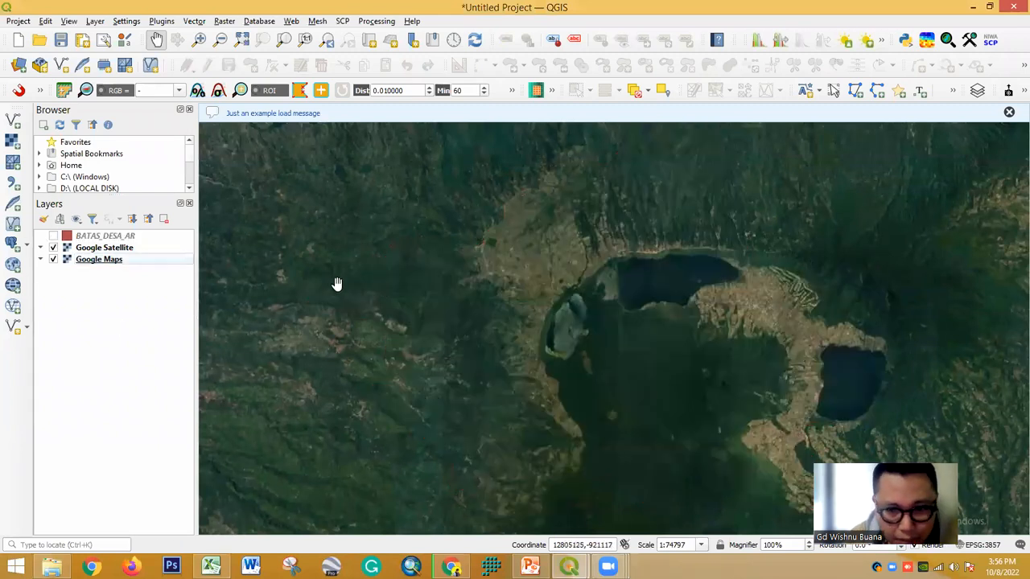
pyautogui.moveTo(453, 298); pyautogui.dragTo(373, 278)
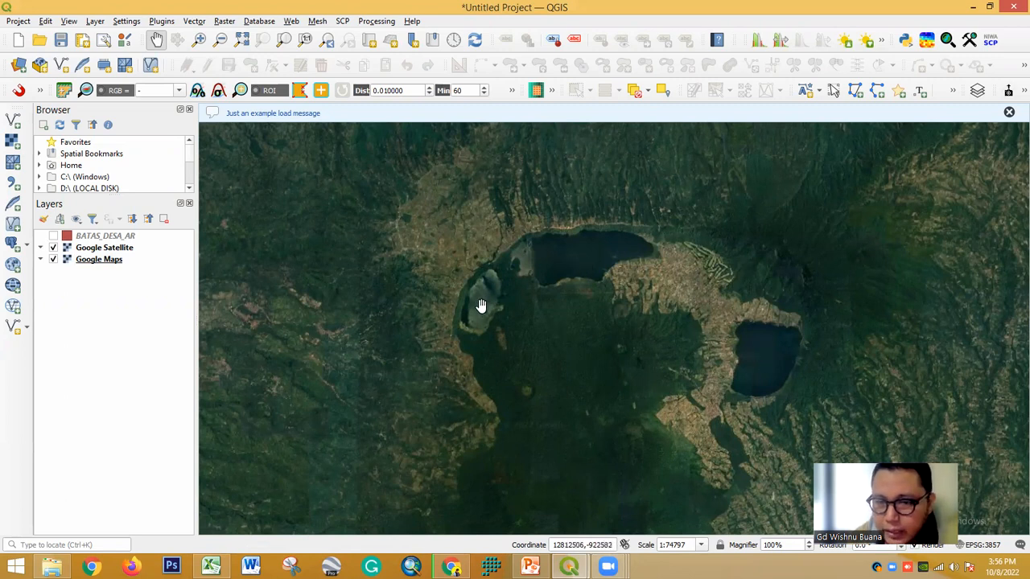
pyautogui.moveTo(660, 342); pyautogui.dragTo(614, 319)
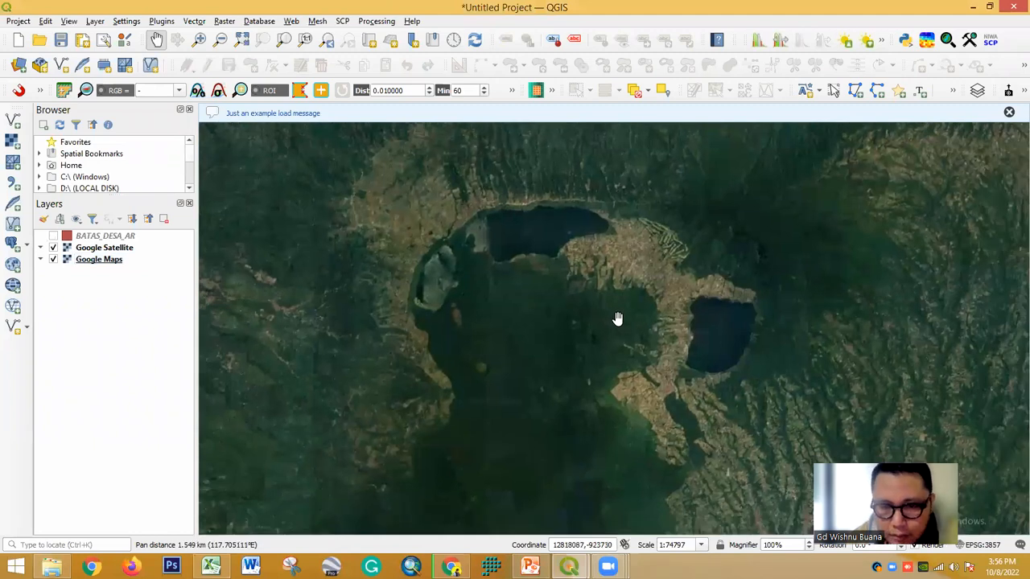
pyautogui.scroll(1, 625, 317)
pyautogui.scroll(-1, 625, 317)
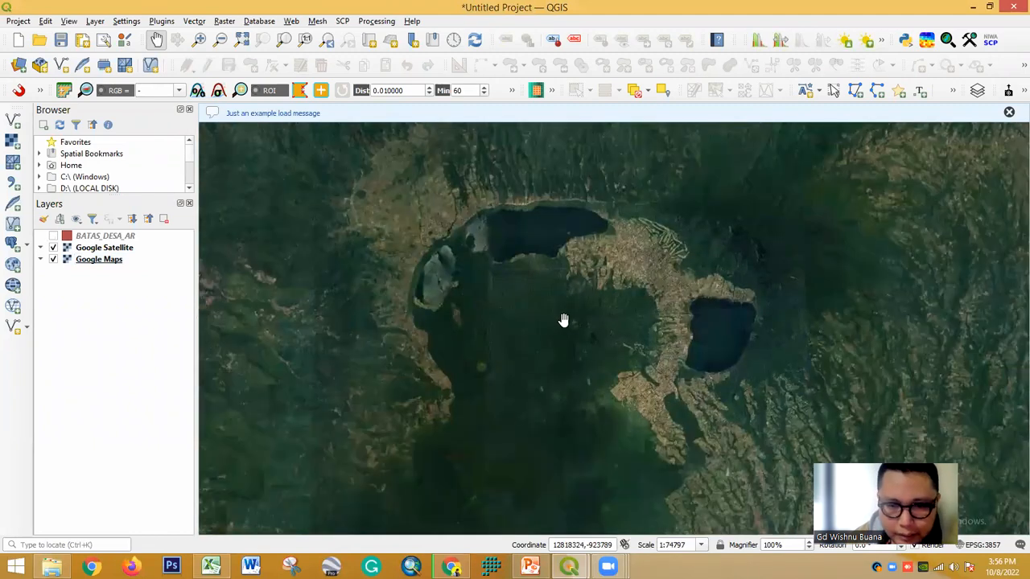
pyautogui.scroll(1, 489, 279)
pyautogui.scroll(-1, 499, 287)
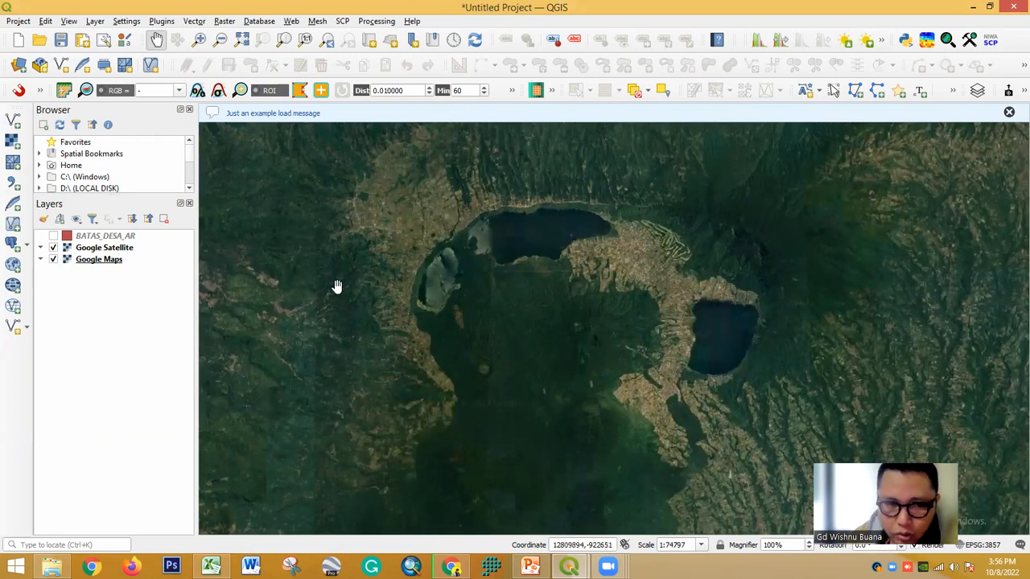
pyautogui.click(53, 236)
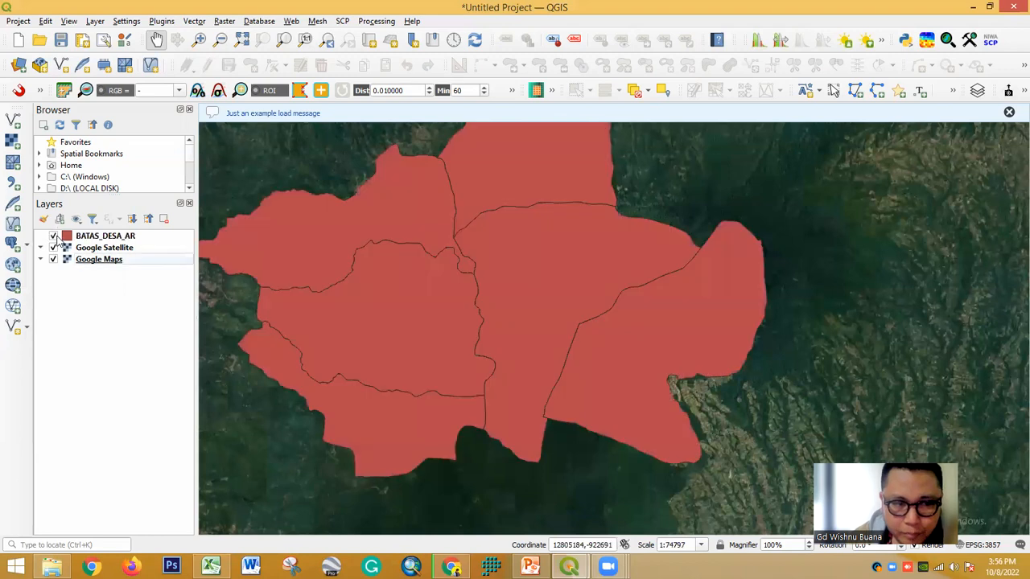
pyautogui.moveTo(430, 296); pyautogui.dragTo(562, 340)
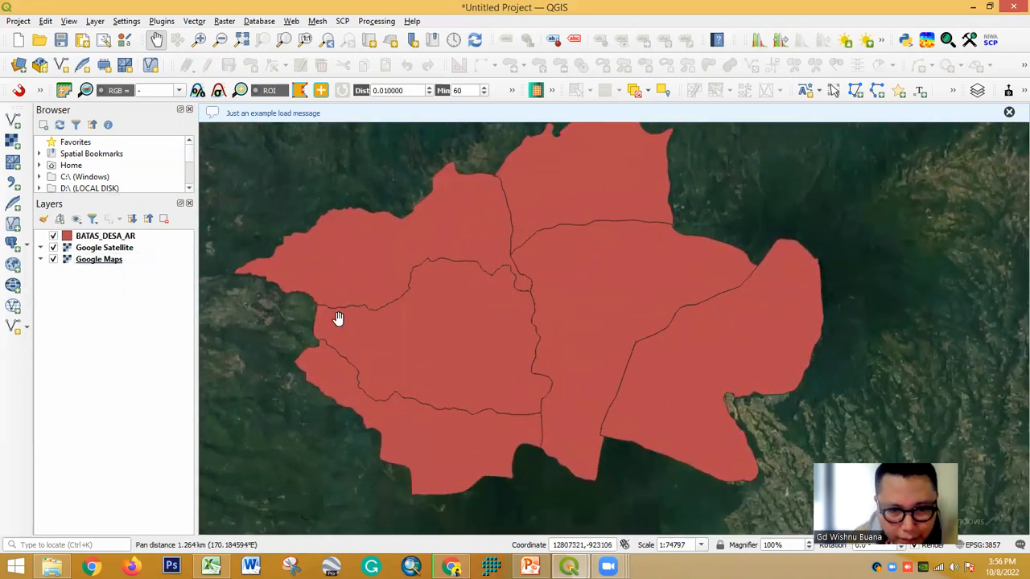
# Open the BATAS_DESA_AR attribute table, examine its village records, and close it
pyautogui.click(125, 237)
pyautogui.rightClick(125, 237)
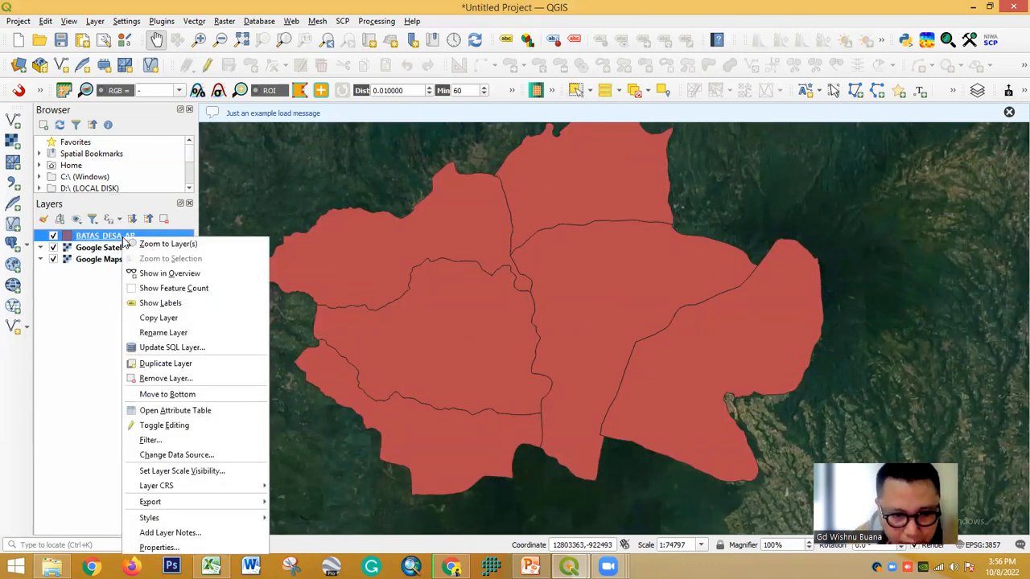
pyautogui.click(195, 411)
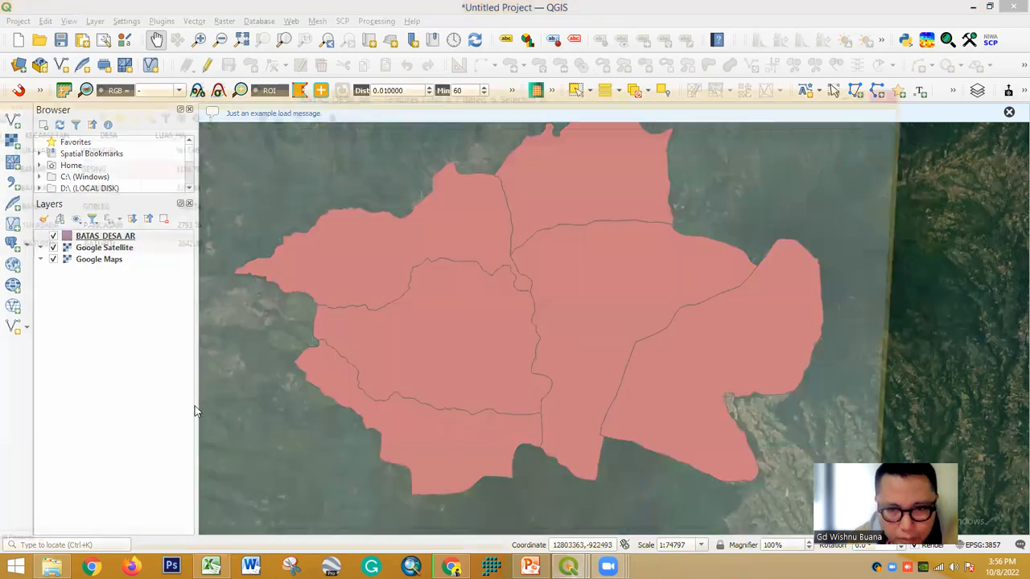
pyautogui.moveTo(335, 97); pyautogui.dragTo(549, 95)
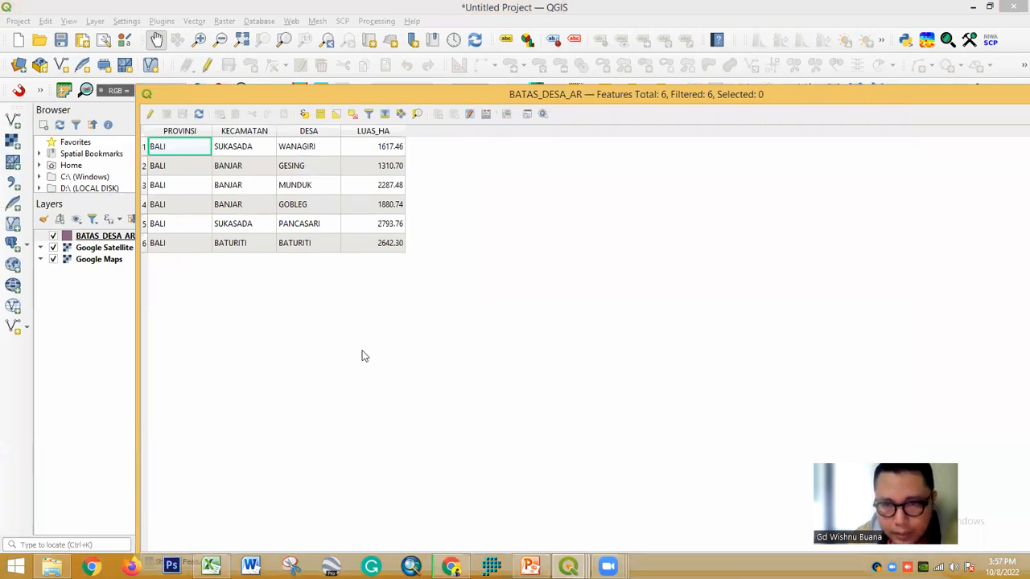
pyautogui.doubleClick(740, 95)
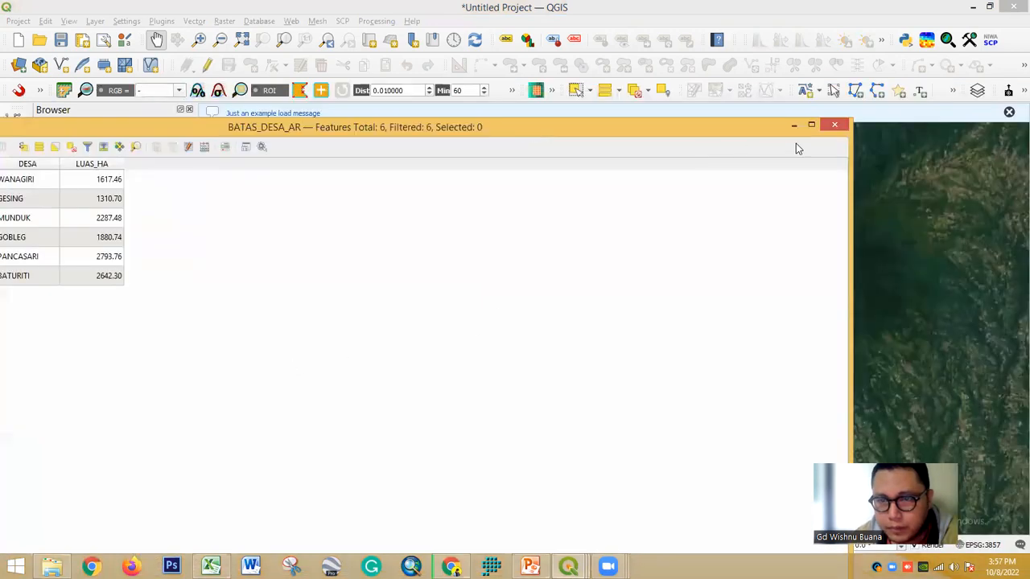
pyautogui.click(836, 125)
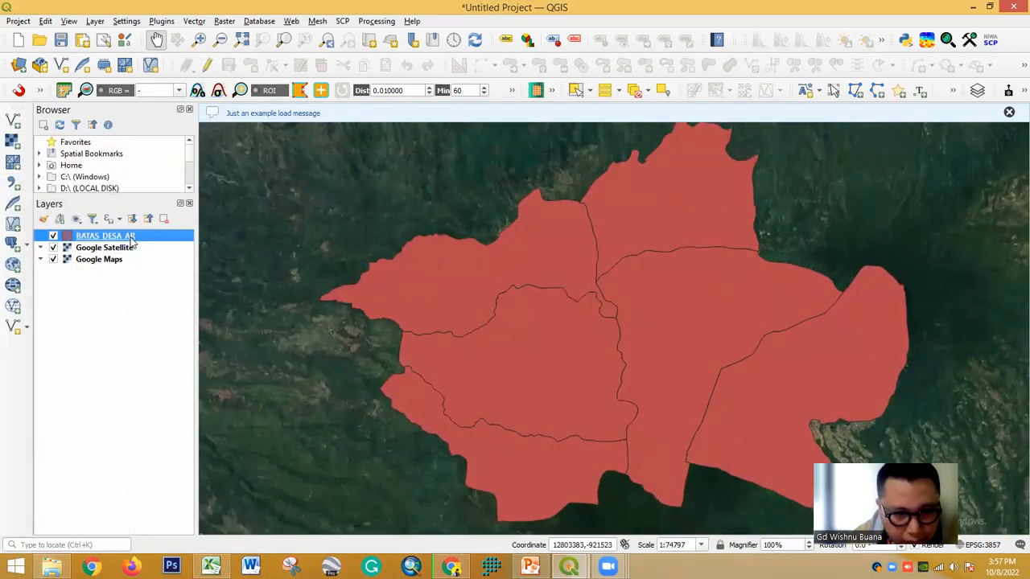
# Reopen the BATAS_DESA_AR attribute table and capture it together with the layer list using Snipping Tool
pyautogui.rightClick(131, 236)
pyautogui.click(231, 409)
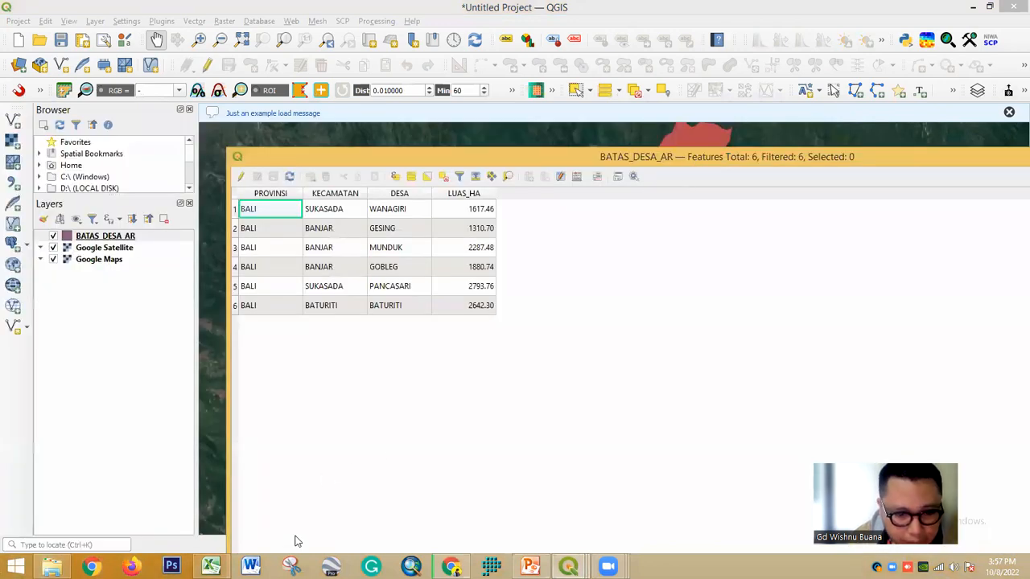
pyautogui.click(291, 567)
pyautogui.click(533, 450)
pyautogui.moveTo(32, 121); pyautogui.dragTo(526, 398)
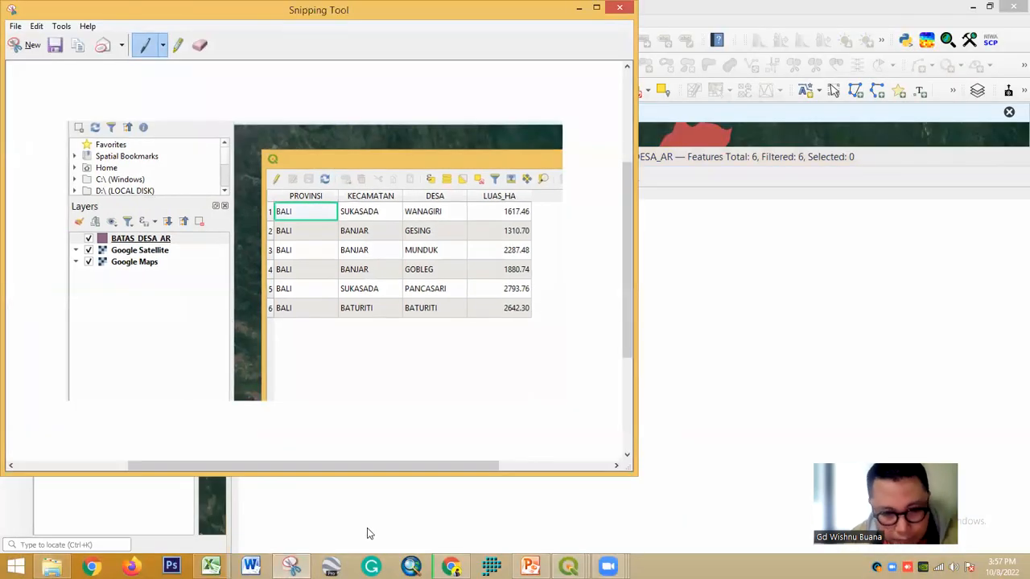
# Switch to the PowerPoint presentation, paste the capture on slide 5, and fit it below the QGIS 3.22 image
pyautogui.click(251, 567)
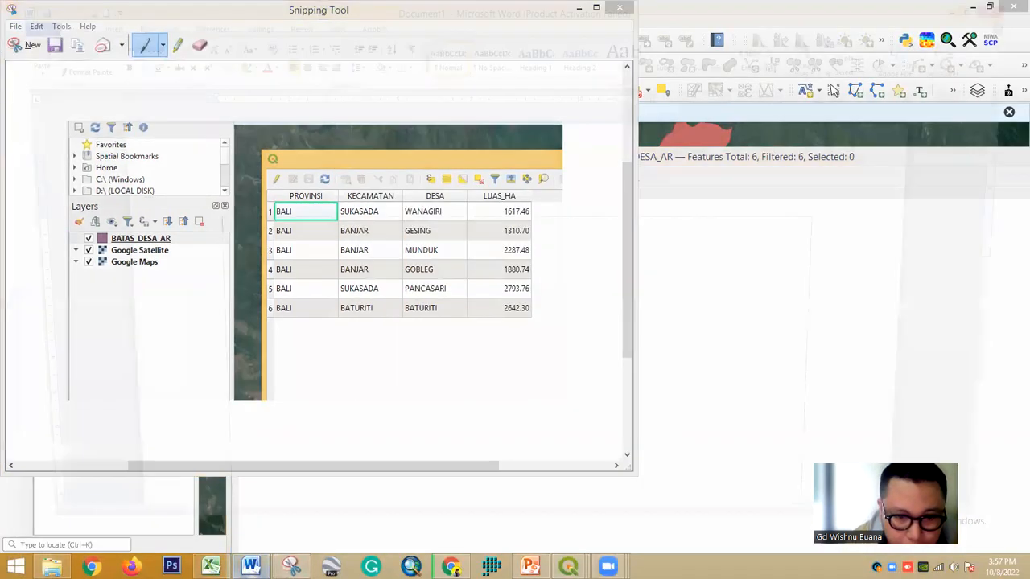
pyautogui.click(74, 374)
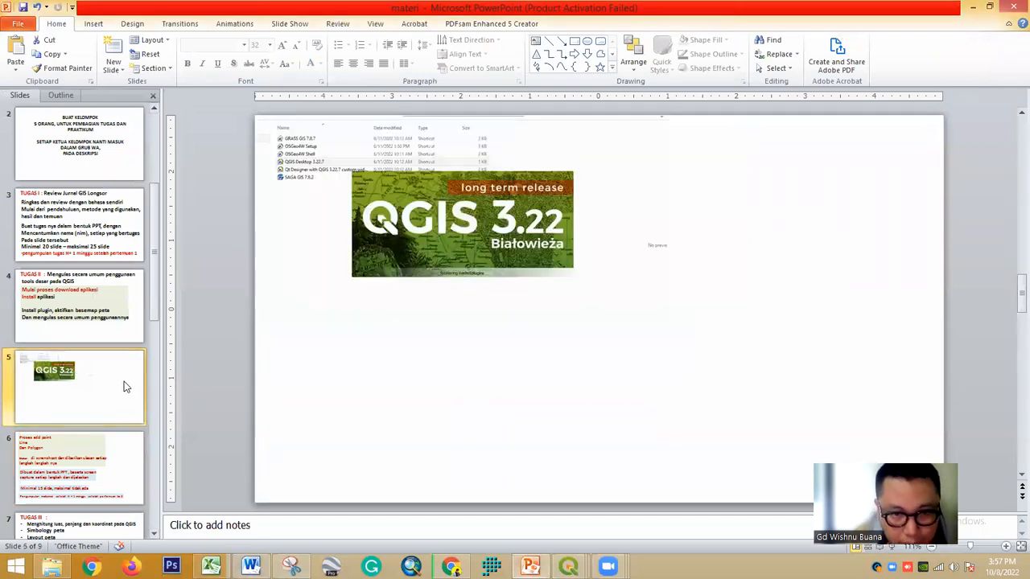
pyautogui.hotkey('ctrl', 'v')
pyautogui.moveTo(387, 256); pyautogui.dragTo(371, 274)
pyautogui.moveTo(306, 171); pyautogui.dragTo(498, 326)
pyautogui.moveTo(589, 347); pyautogui.dragTo(343, 347)
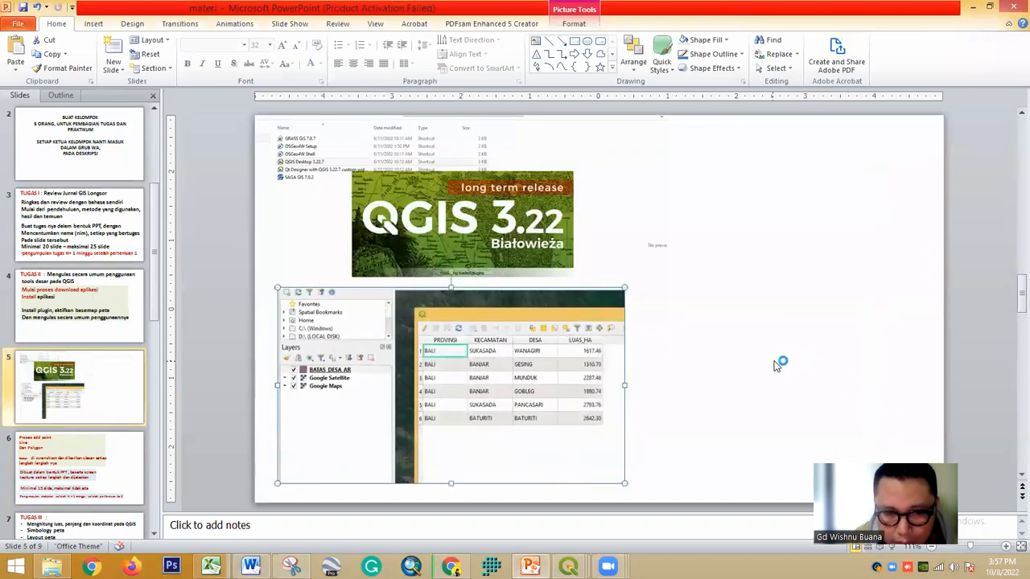
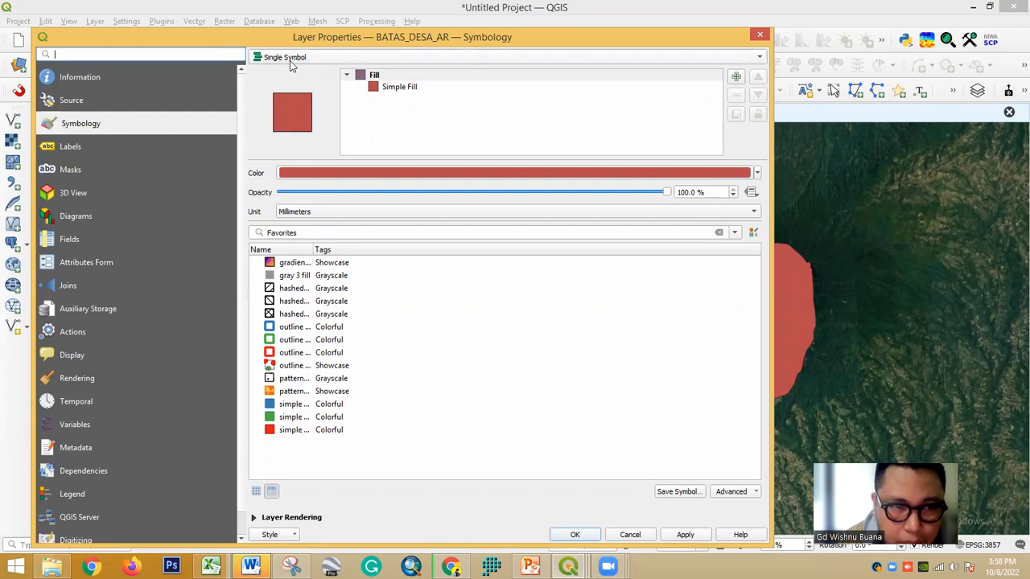
# Set the fill style of the BATAS_DESA_AR Simple Fill symbol to No Brush
pyautogui.click(389, 90)
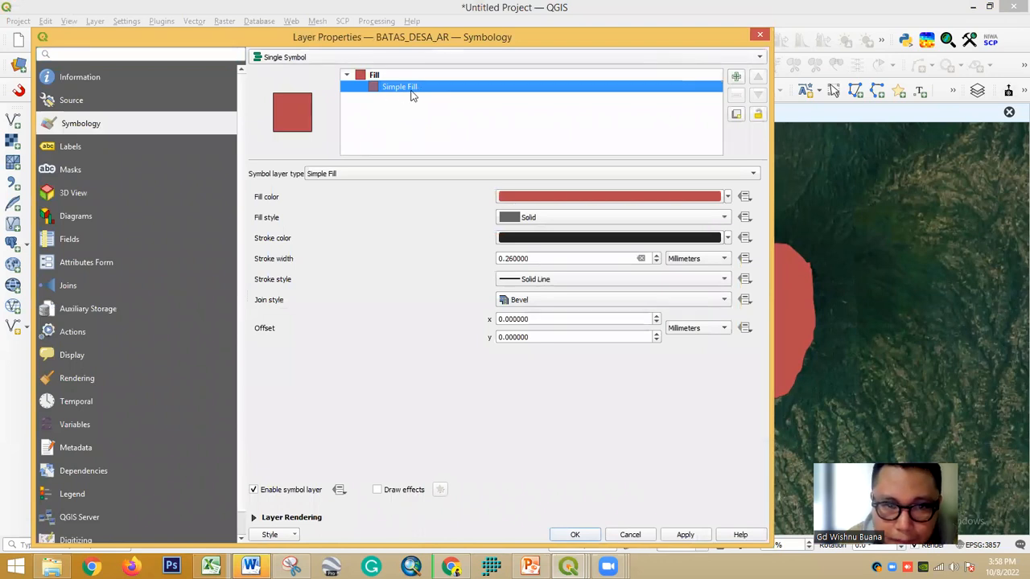
pyautogui.click(554, 215)
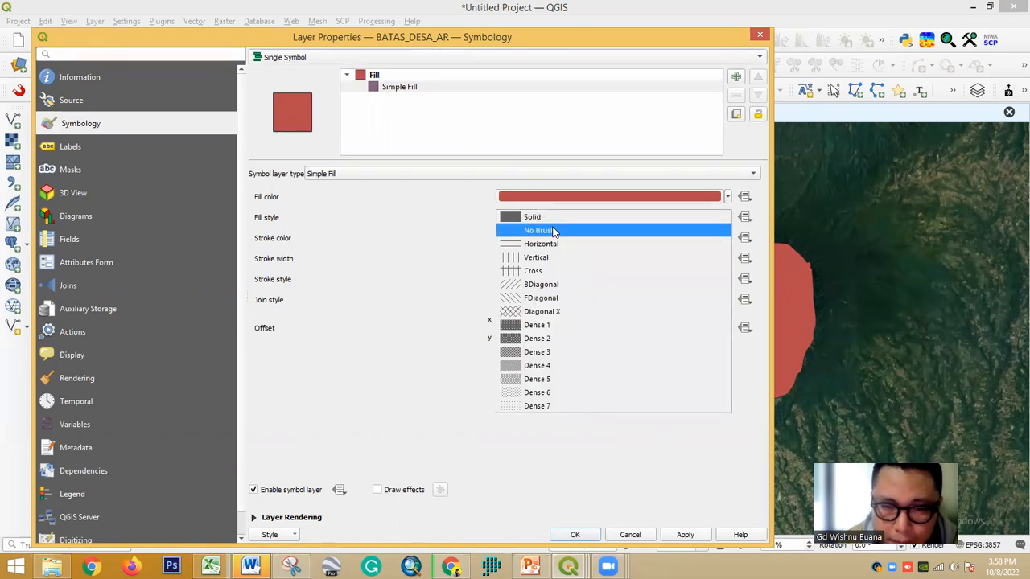
pyautogui.click(553, 231)
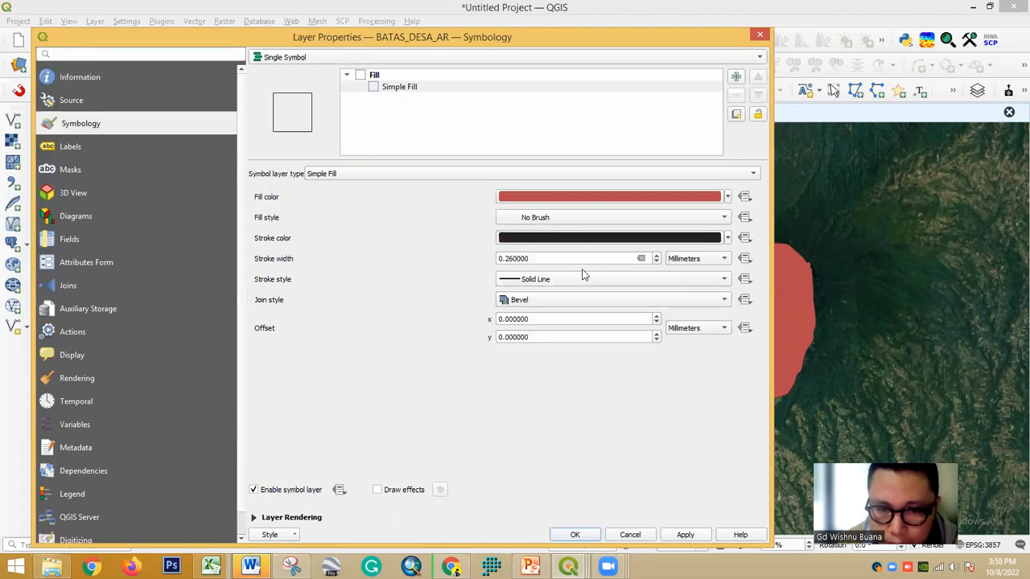
# Set the boundary's stroke width to 1 mm and its stroke style to Dash Dot Line
pyautogui.moveTo(541, 258); pyautogui.dragTo(455, 253)
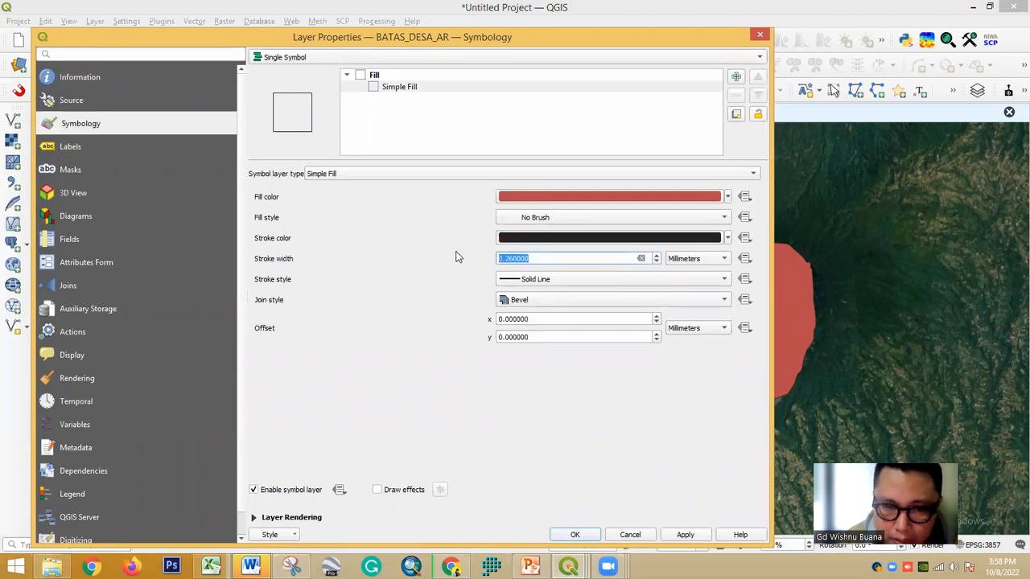
pyautogui.write('1')
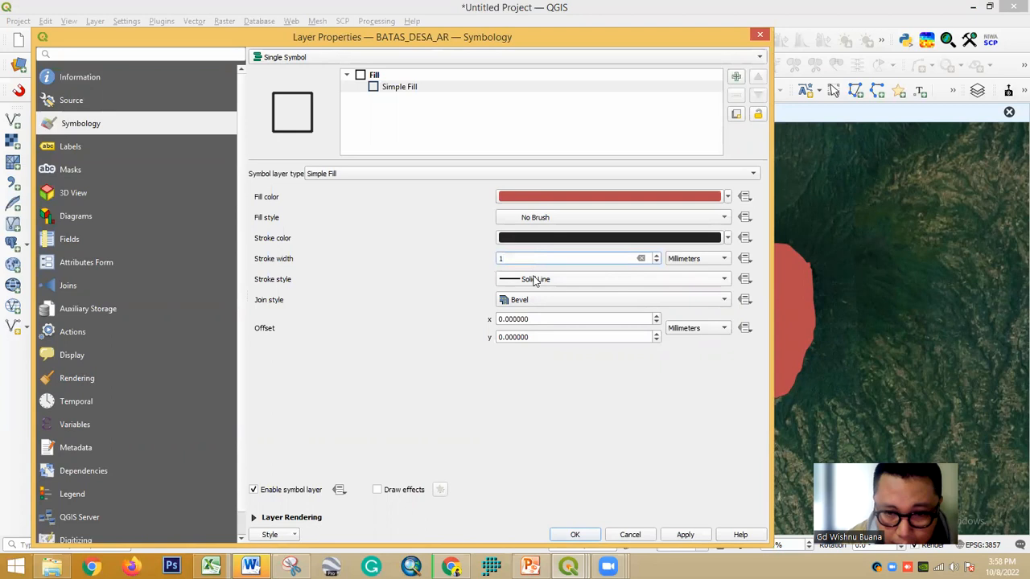
pyautogui.click(534, 279)
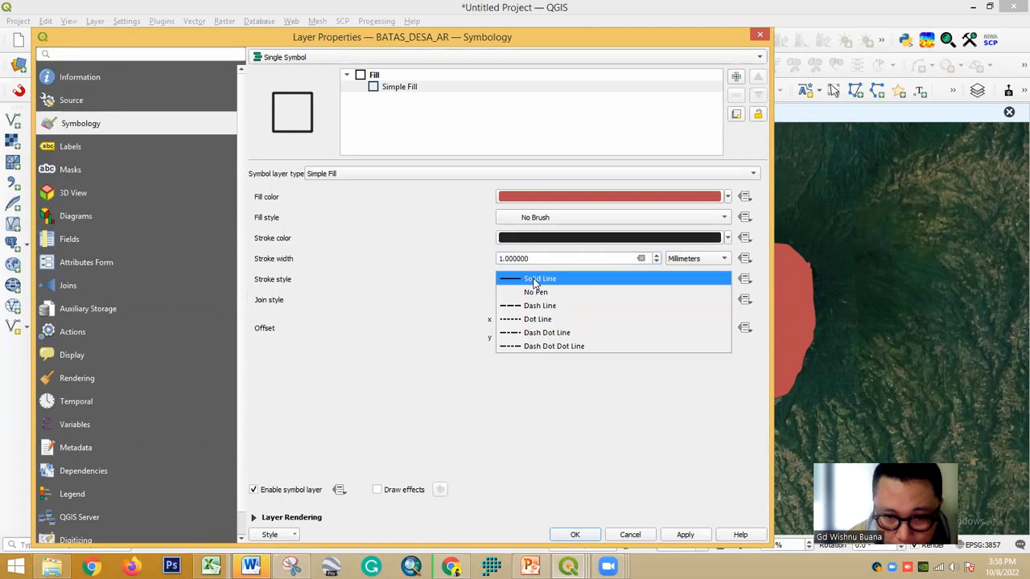
pyautogui.click(543, 332)
# Change the boundary's stroke color to bright yellow
pyautogui.click(549, 240)
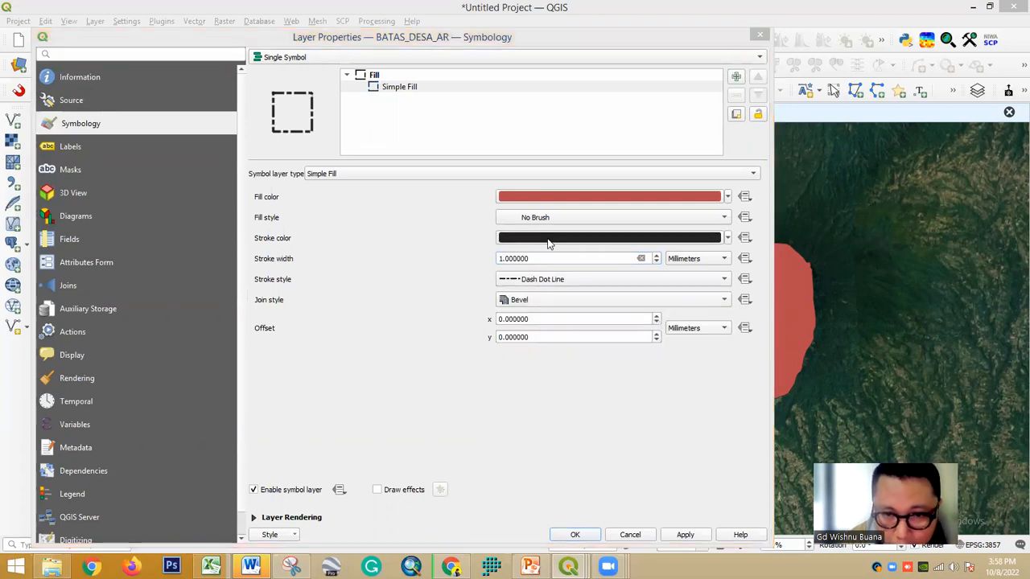
pyautogui.click(480, 220)
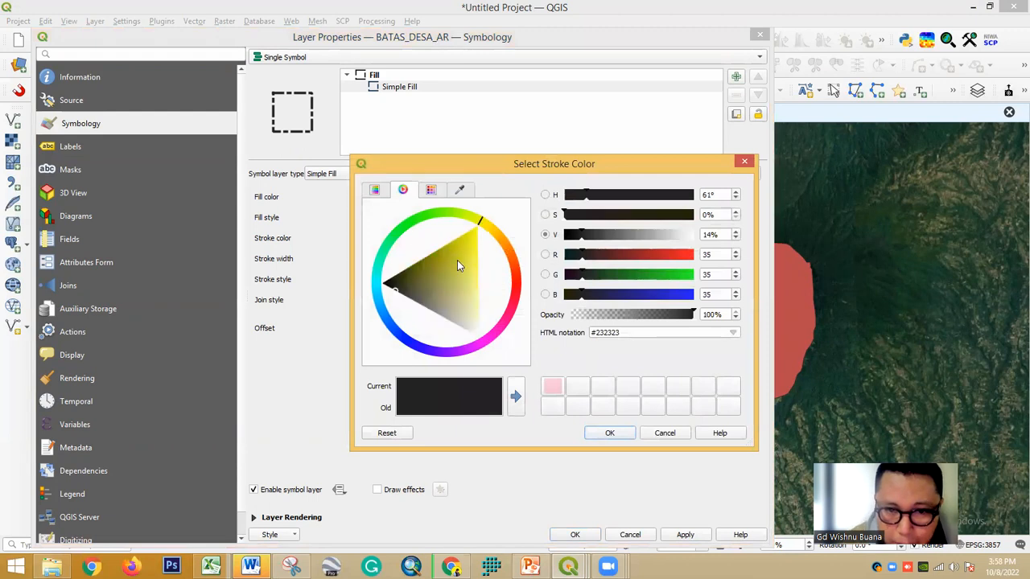
pyautogui.click(477, 229)
pyautogui.click(607, 433)
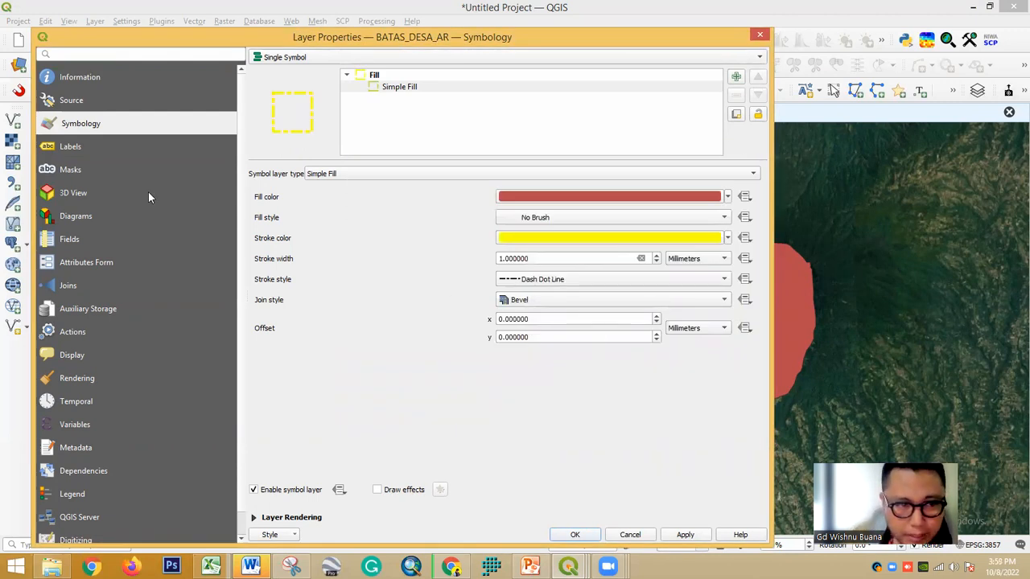
# Enable Single Labels for the BATAS_DESA_AR layer, using the DESA field as the label value
pyautogui.click(75, 149)
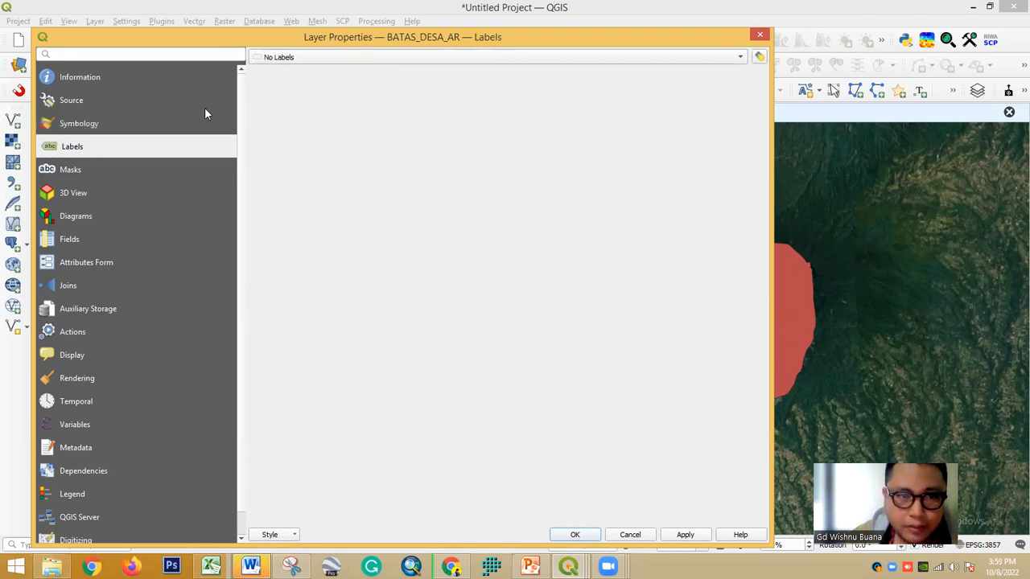
pyautogui.click(306, 57)
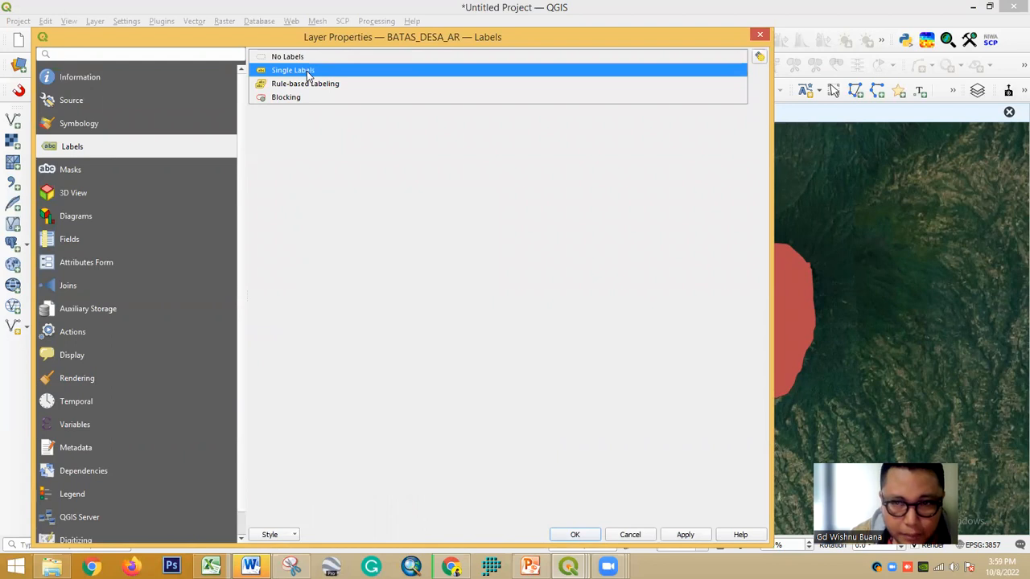
pyautogui.click(308, 71)
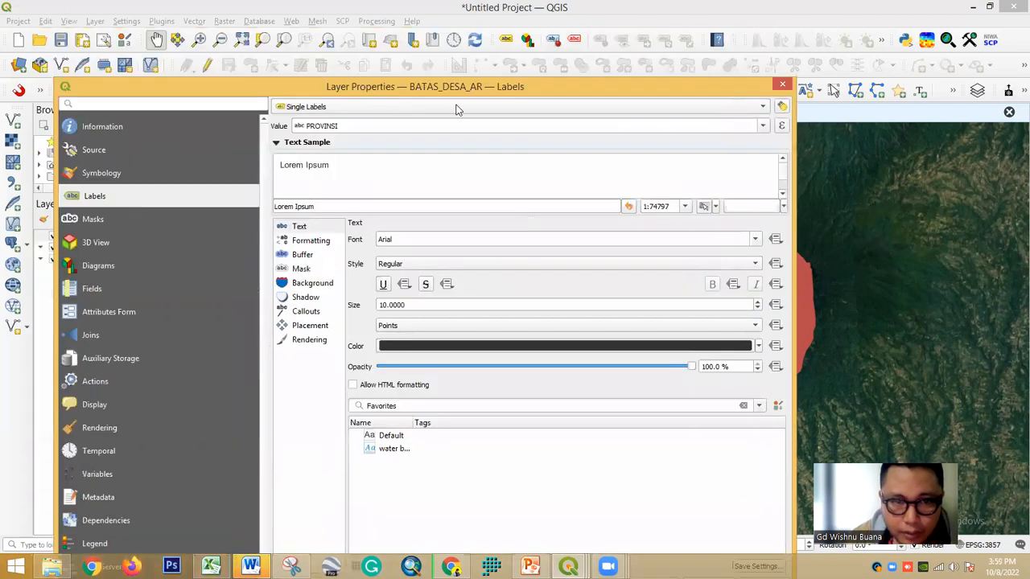
pyautogui.click(764, 127)
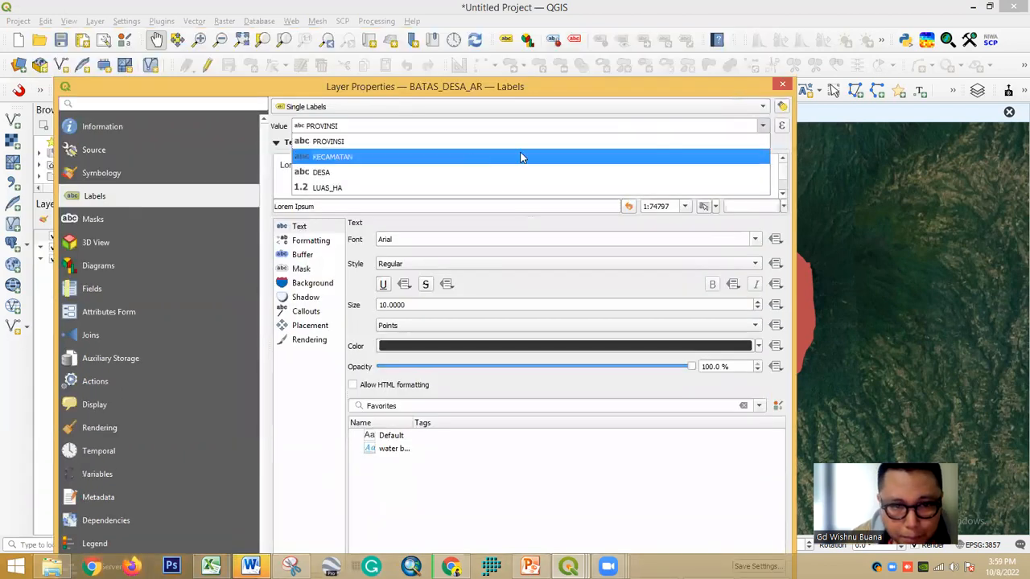
pyautogui.click(451, 172)
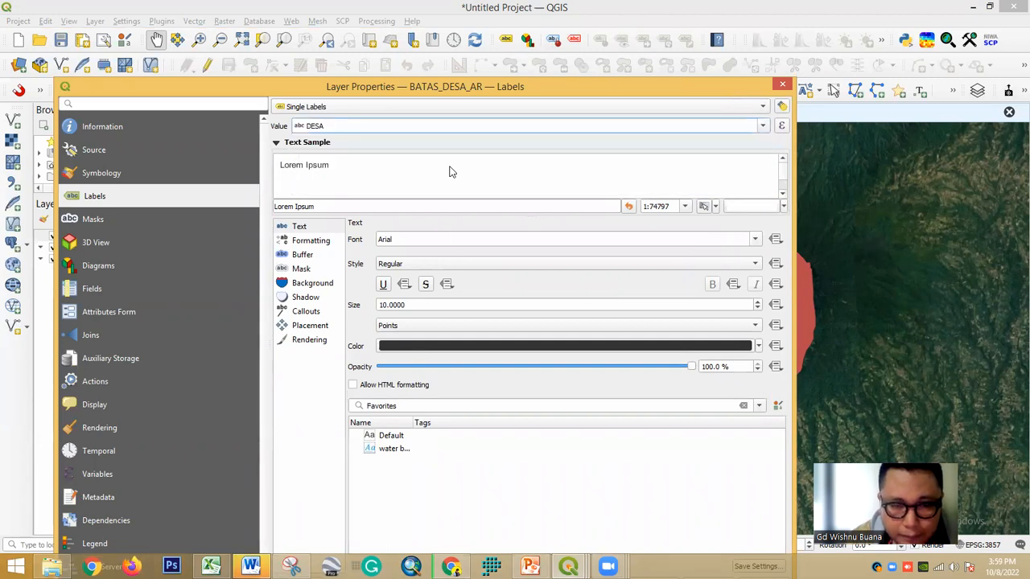
# Set the DESA label text of the BATAS_DESA_AR layer to bold style and black color
pyautogui.click(313, 226)
pyautogui.click(406, 270)
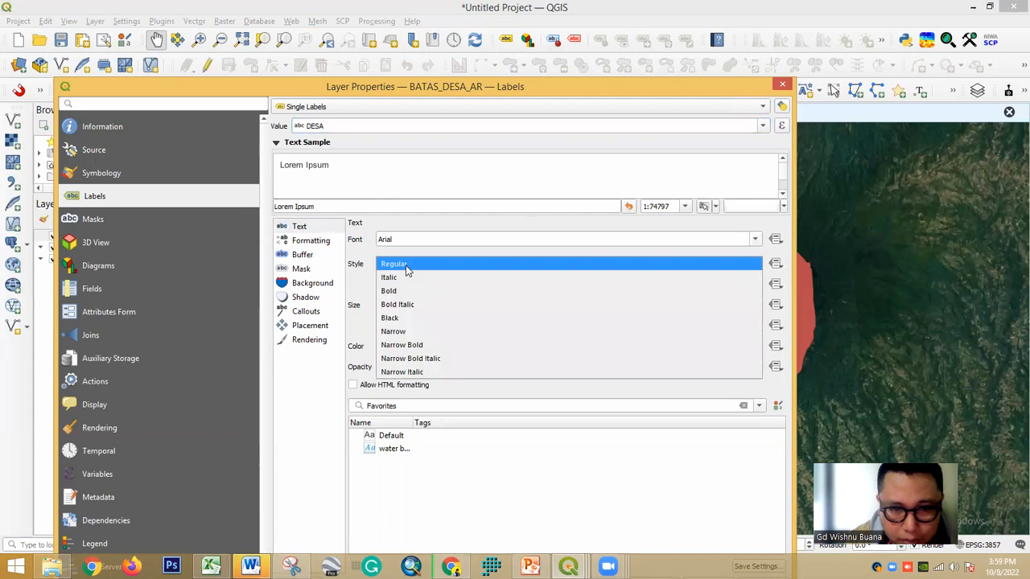
pyautogui.click(405, 291)
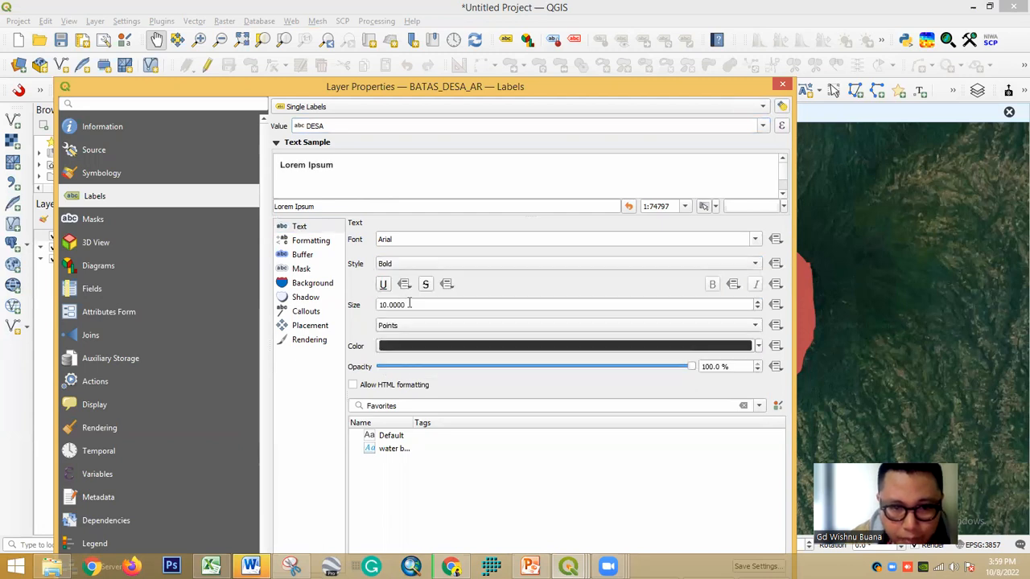
pyautogui.click(415, 350)
pyautogui.click(405, 230)
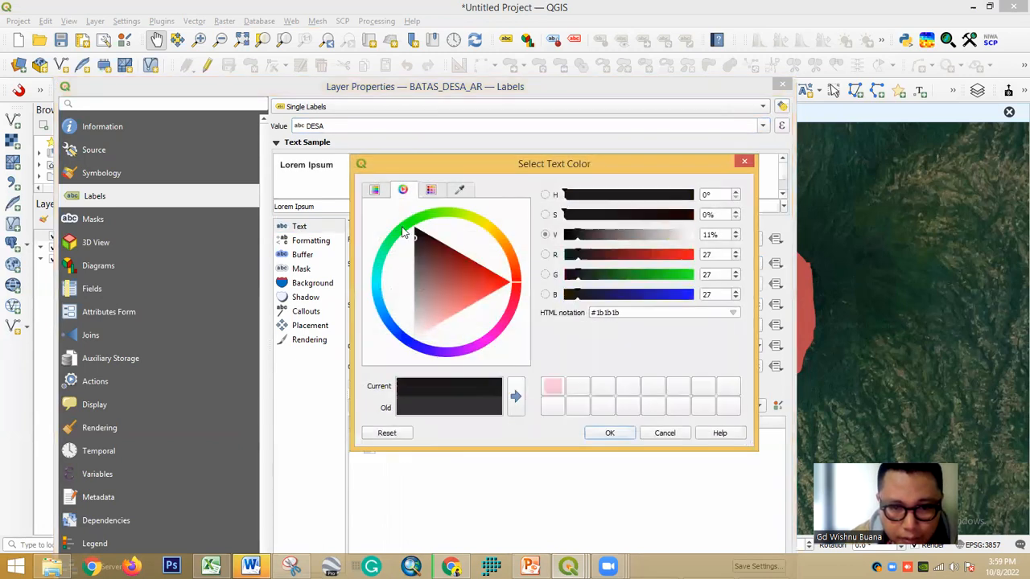
pyautogui.click(608, 434)
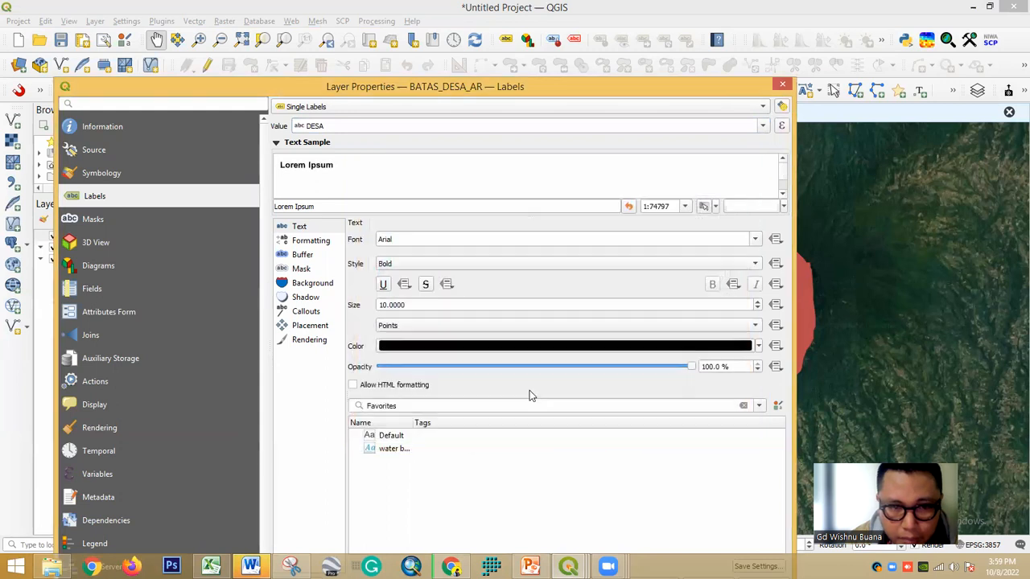
# Enable a 1 mm text buffer around the village labels and apply the layer's style and label settings
pyautogui.click(303, 255)
pyautogui.click(352, 239)
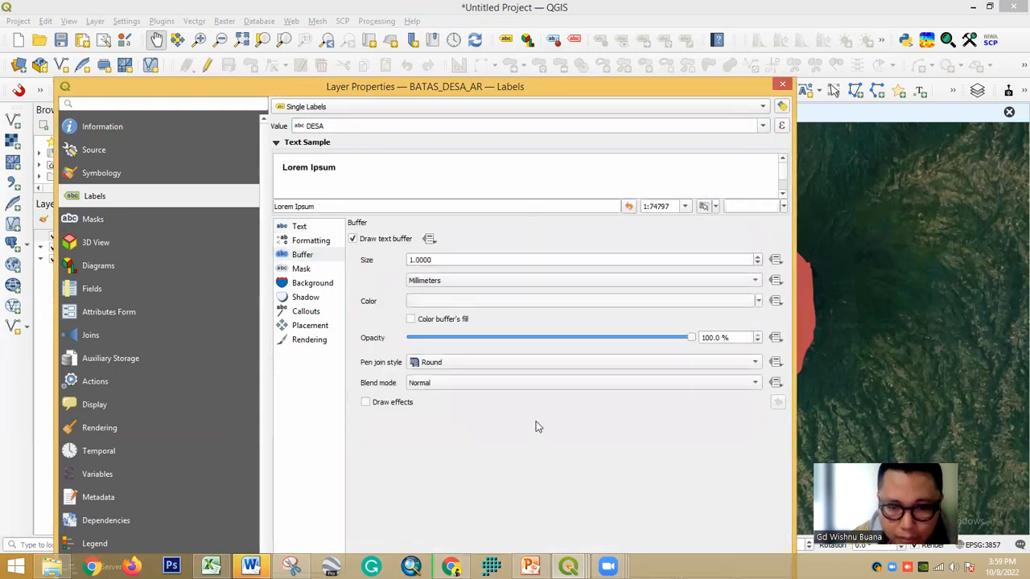
pyautogui.moveTo(439, 83); pyautogui.dragTo(332, 6)
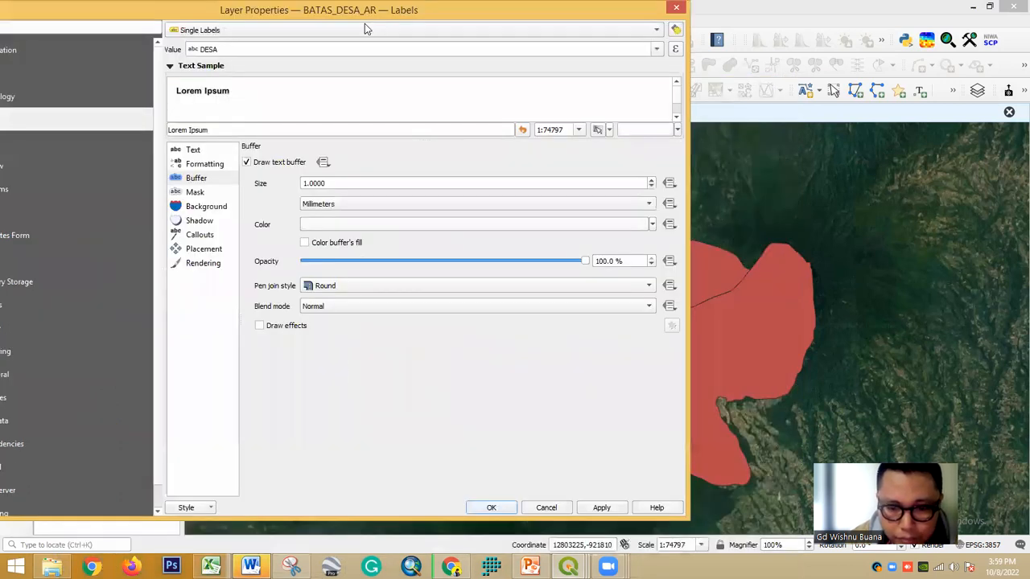
pyautogui.click(609, 508)
pyautogui.click(491, 507)
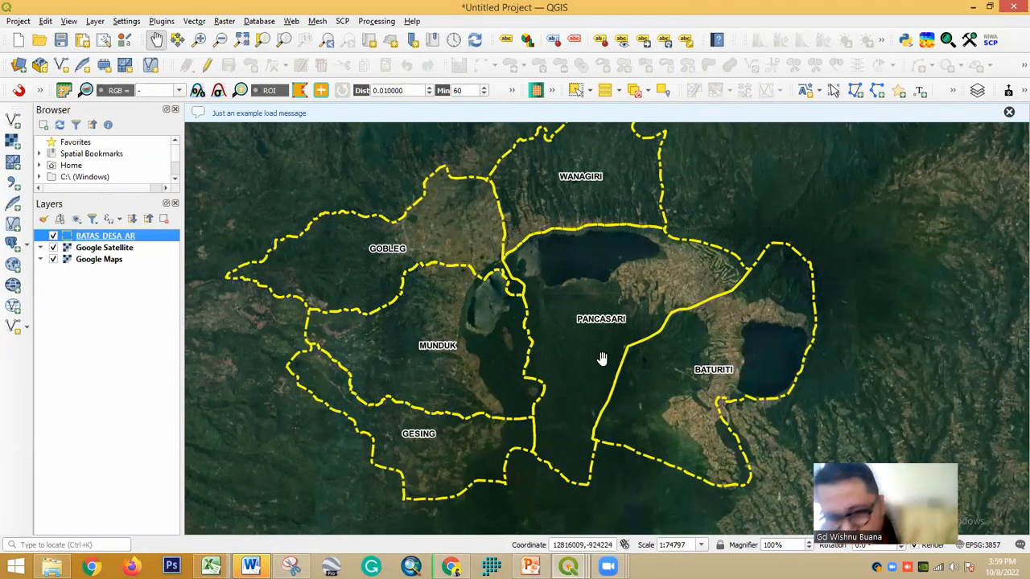
# Open the attribute table of the BATAS_DESA_AR layer and bring its columns into view
pyautogui.scroll(1, 601, 358)
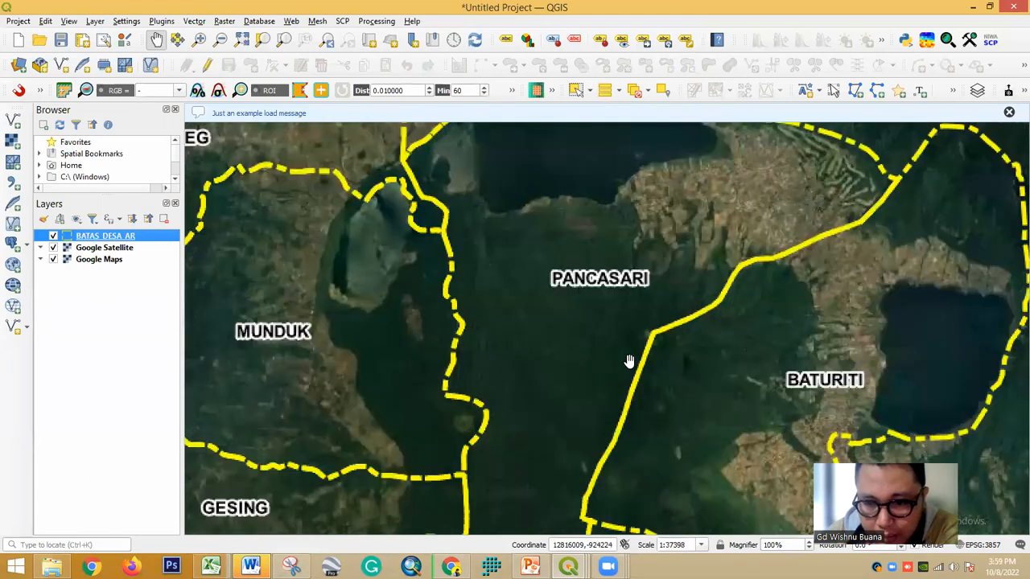
pyautogui.scroll(-1, 593, 340)
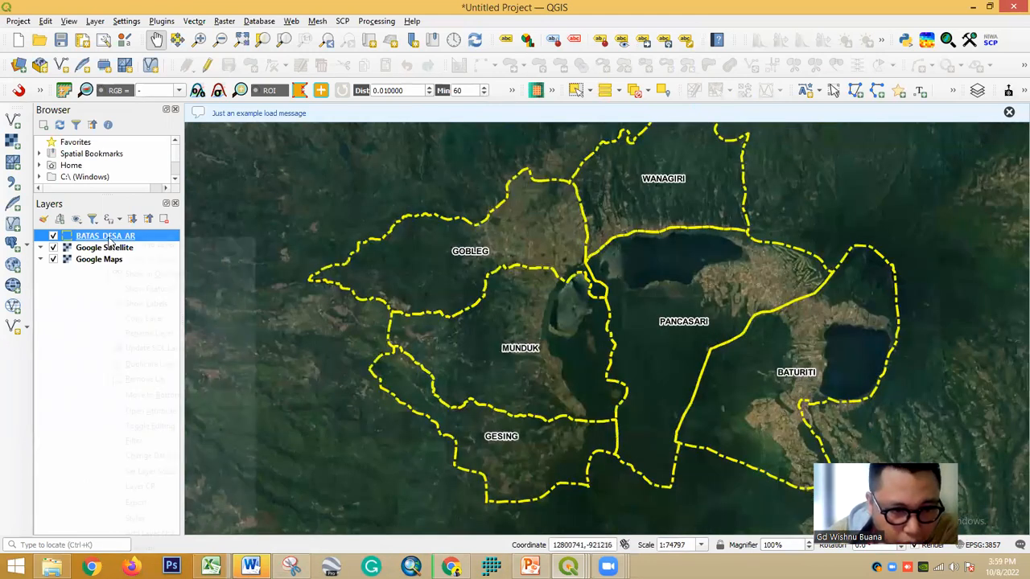
pyautogui.rightClick(111, 237)
pyautogui.click(170, 411)
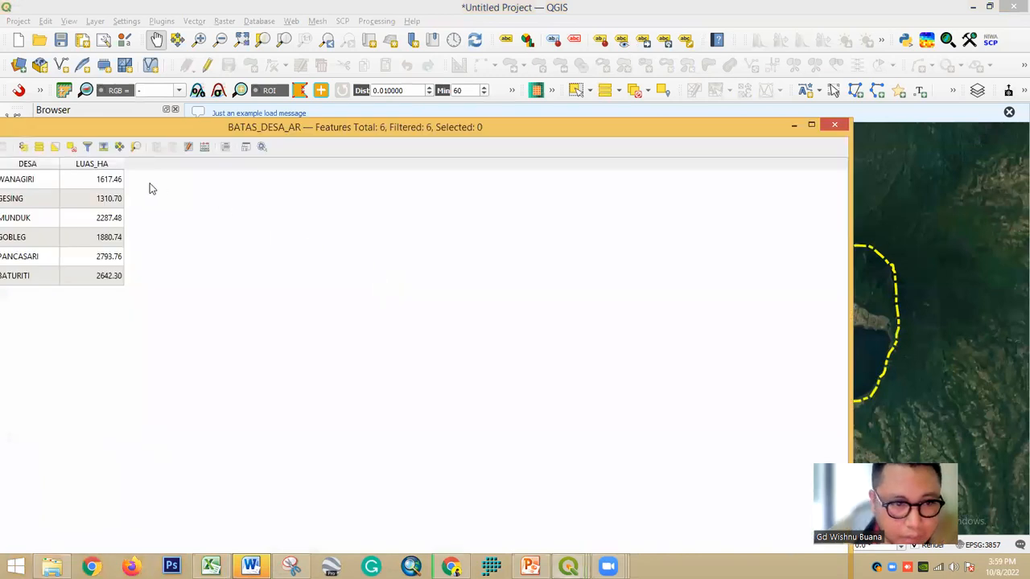
pyautogui.moveTo(180, 129); pyautogui.dragTo(408, 132)
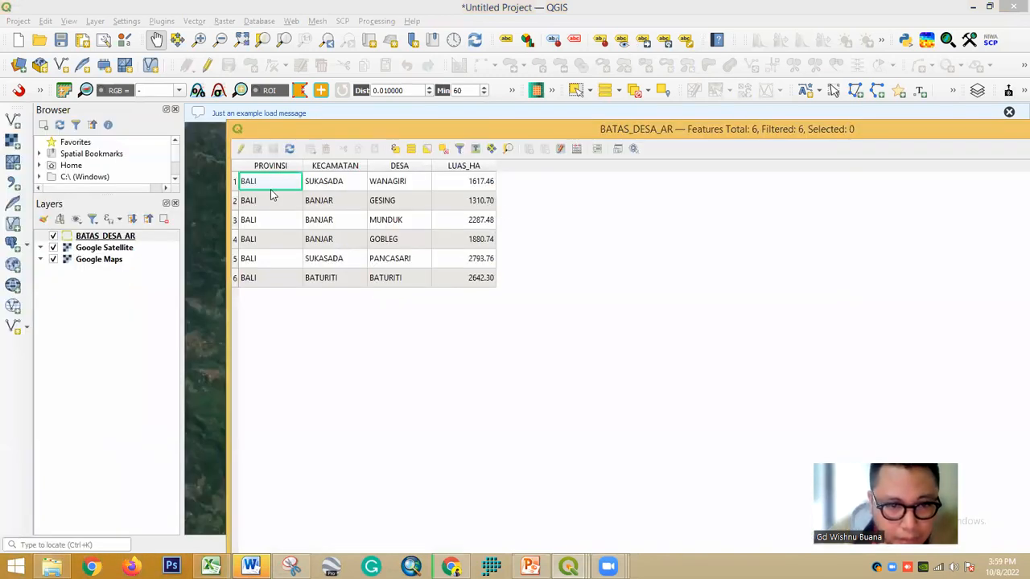
# Change the DESA value of row 6 to CANDIKUNING, save the layer edits and close the attribute table
pyautogui.click(240, 148)
pyautogui.doubleClick(399, 296)
pyautogui.write('CA')
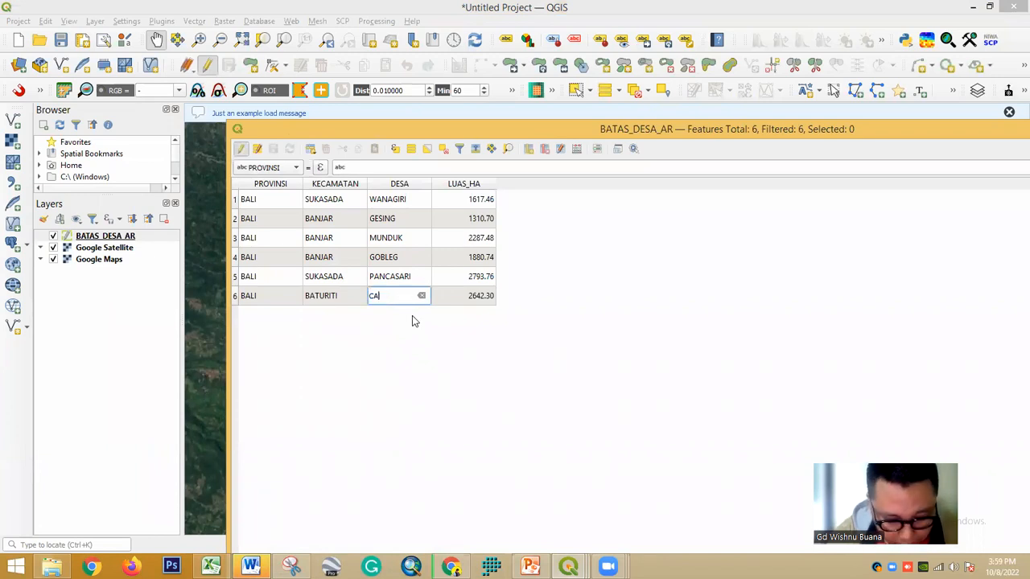
pyautogui.write('NDIKUNING')
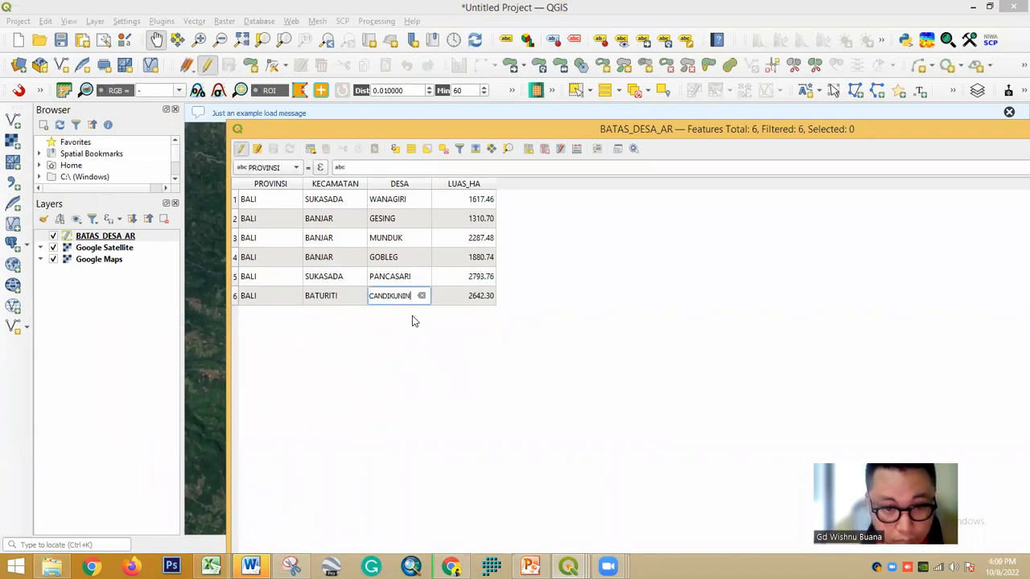
pyautogui.click(242, 149)
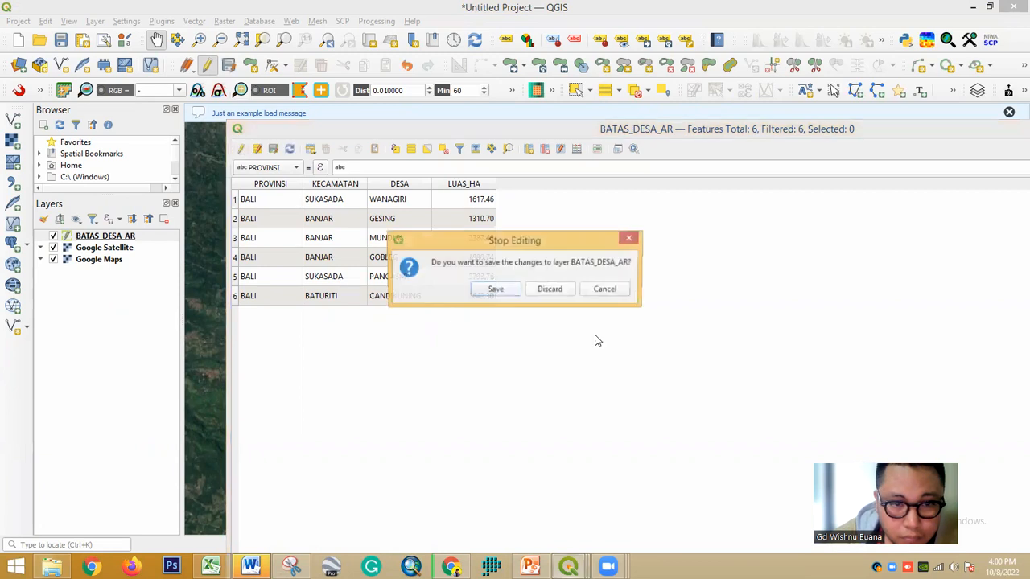
pyautogui.click(499, 290)
pyautogui.doubleClick(686, 138)
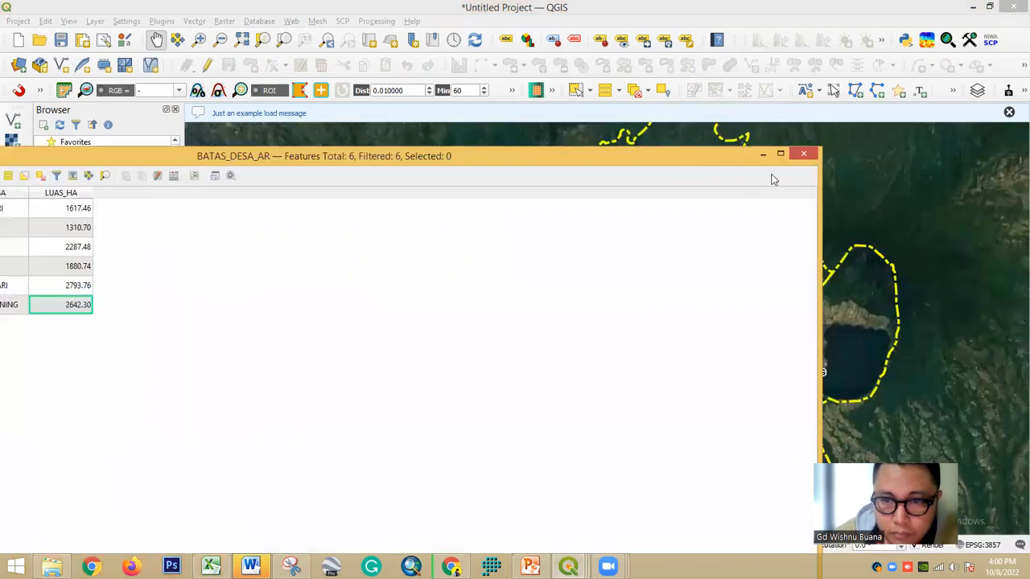
pyautogui.click(806, 153)
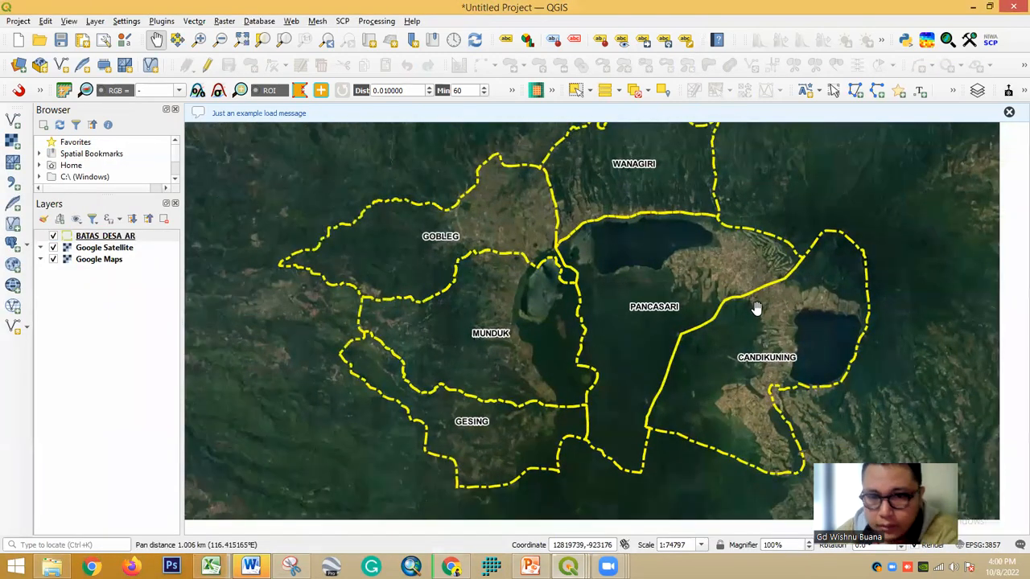
# Dismiss the example load message above the map canvas
pyautogui.moveTo(753, 306); pyautogui.dragTo(743, 323)
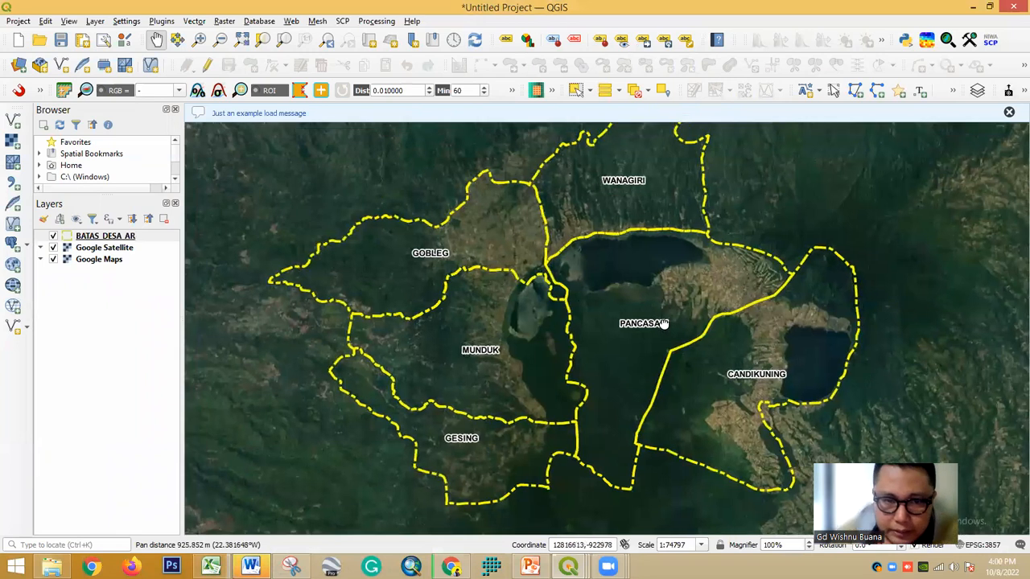
pyautogui.moveTo(664, 325); pyautogui.dragTo(664, 351)
pyautogui.click(1007, 114)
pyautogui.moveTo(766, 306); pyautogui.dragTo(773, 259)
# Add the JARINGN_JALAN_LN shapefile from the ##_2022___Bahan_Praktikum_mahasiswa folder to the QGIS project and select the new layer
pyautogui.hotkey('alt', 'Tab')
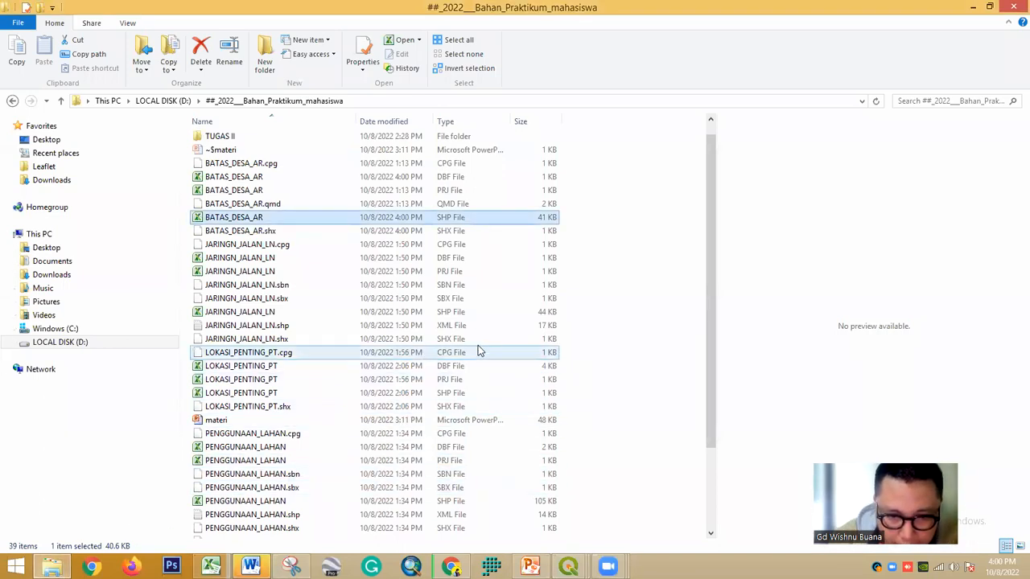
pyautogui.click(473, 315)
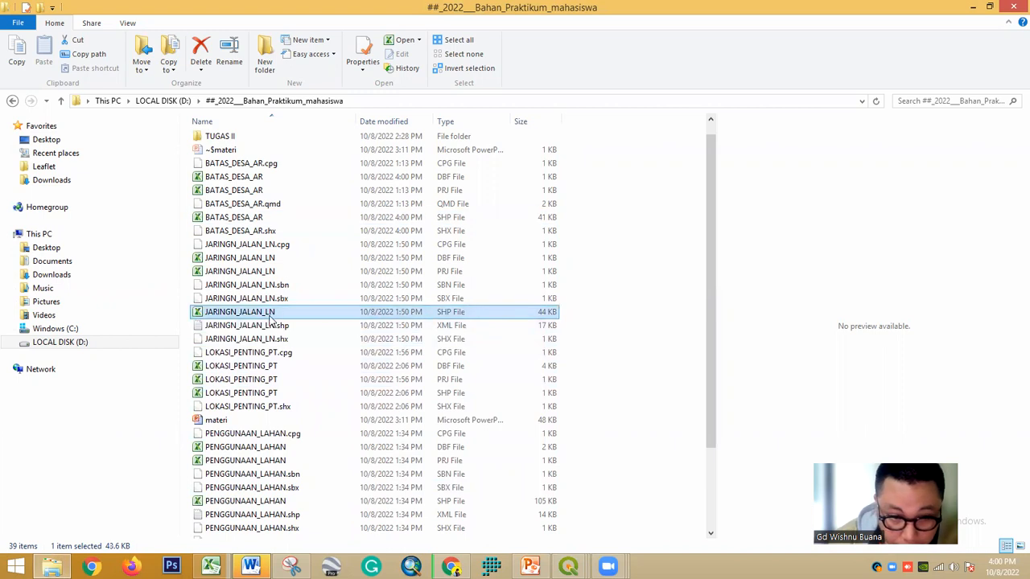
pyautogui.moveTo(261, 317); pyautogui.dragTo(110, 242)
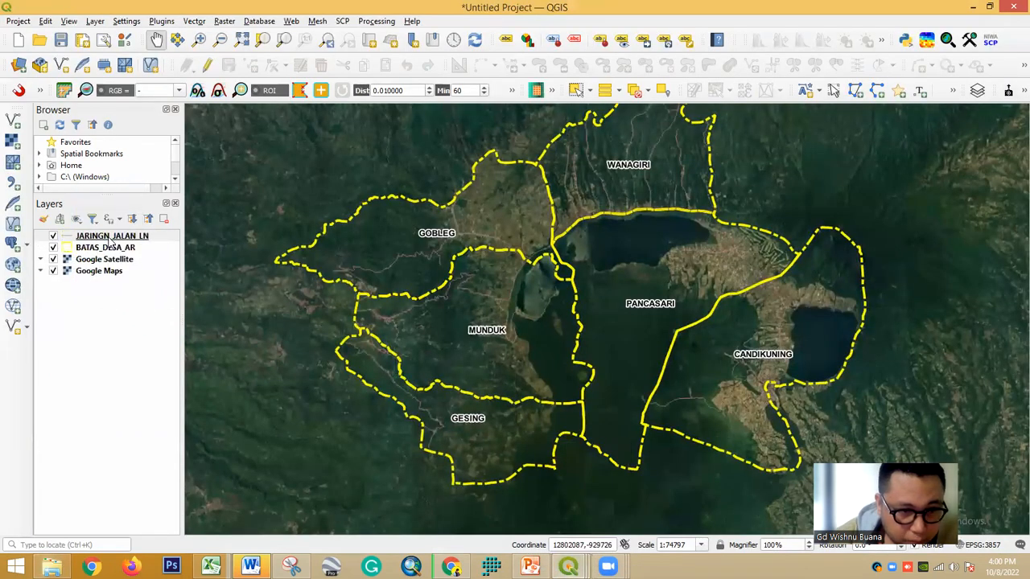
pyautogui.click(84, 238)
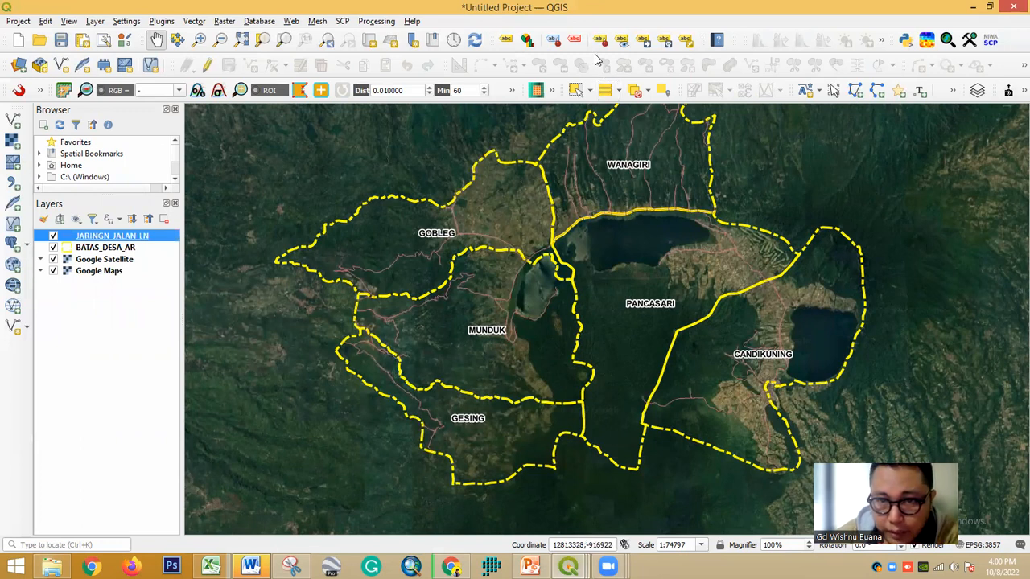
# Examine the JARINGN_JALAN_LN road lines against the village boundaries and satellite imagery around Gobleg, Munduk and Gesing
pyautogui.rightClick(143, 239)
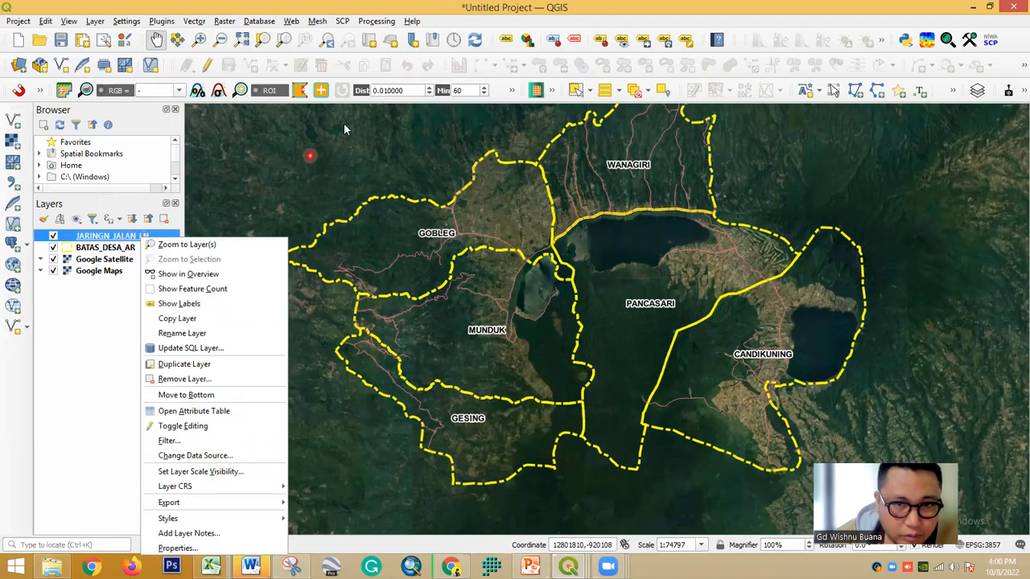
pyautogui.click(550, 20)
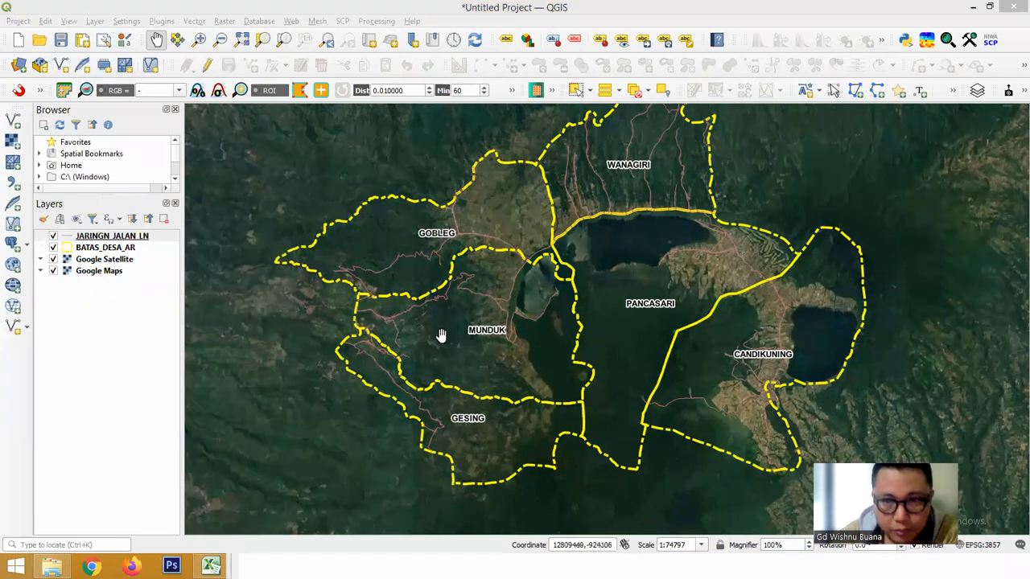
pyautogui.moveTo(379, 271); pyautogui.dragTo(423, 289)
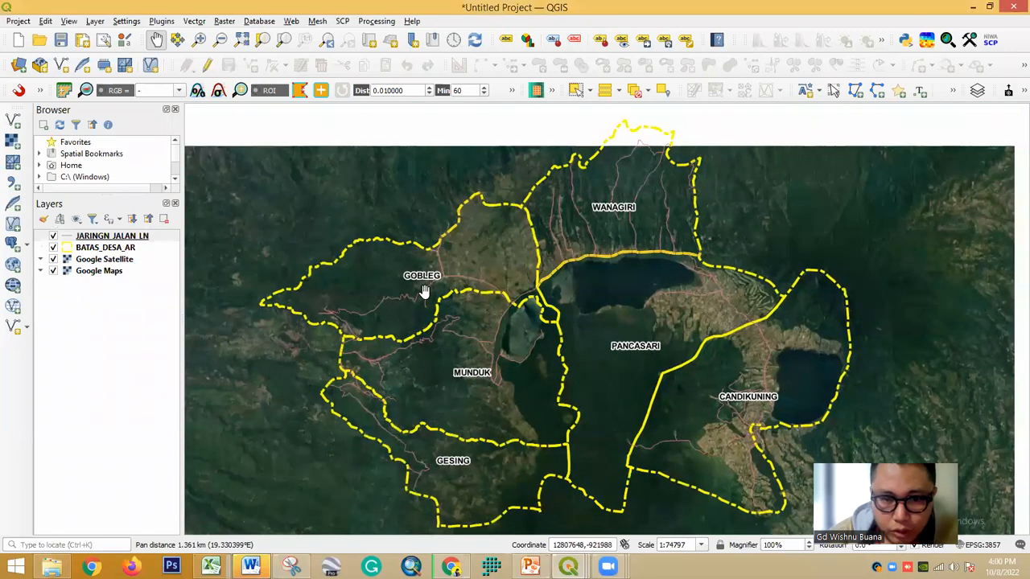
pyautogui.scroll(1, 423, 290)
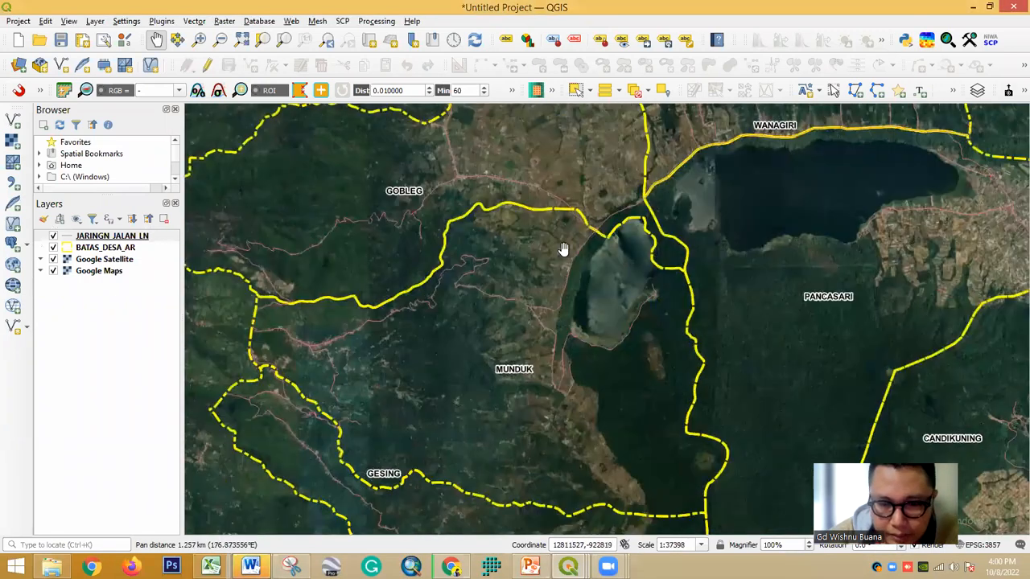
pyautogui.moveTo(706, 430); pyautogui.dragTo(644, 321)
pyautogui.moveTo(594, 388); pyautogui.dragTo(574, 368)
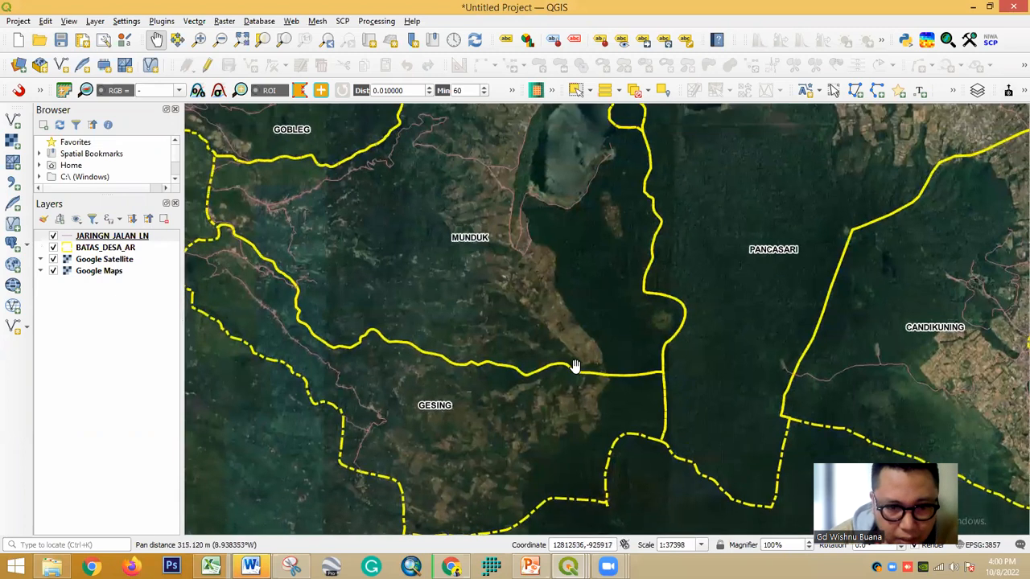
pyautogui.scroll(-1, 550, 326)
pyautogui.scroll(1, 485, 269)
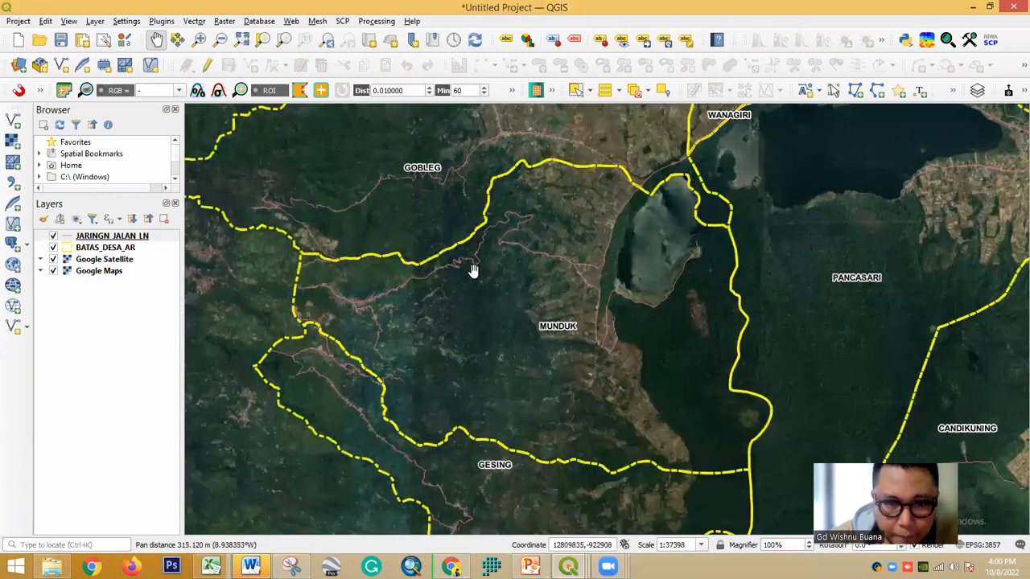
pyautogui.moveTo(391, 256); pyautogui.dragTo(397, 356)
pyautogui.scroll(1, 491, 238)
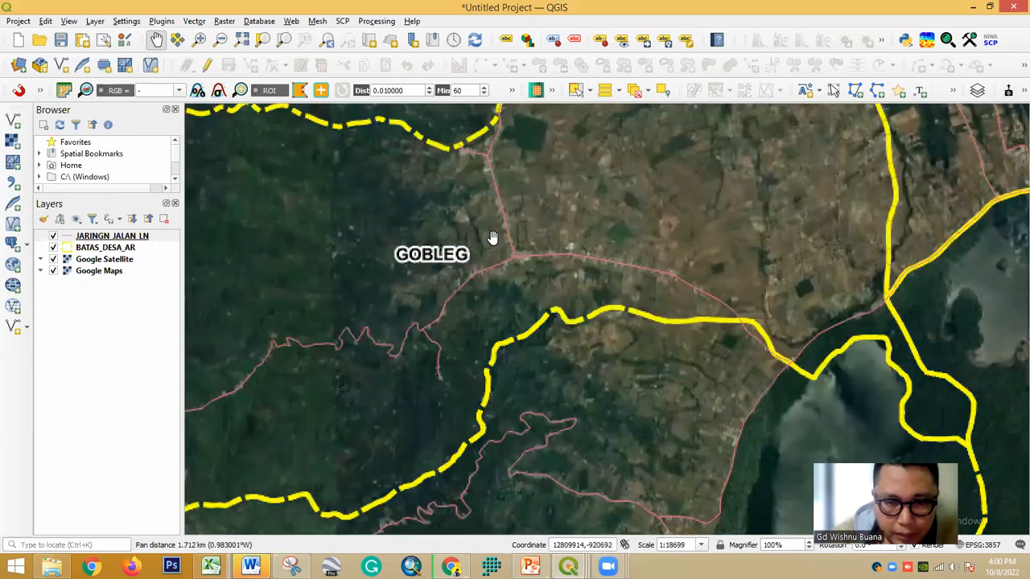
# Hide the Google Satellite layer and set the JARINGN_JALAN_LN line width to 1 mm
pyautogui.click(53, 259)
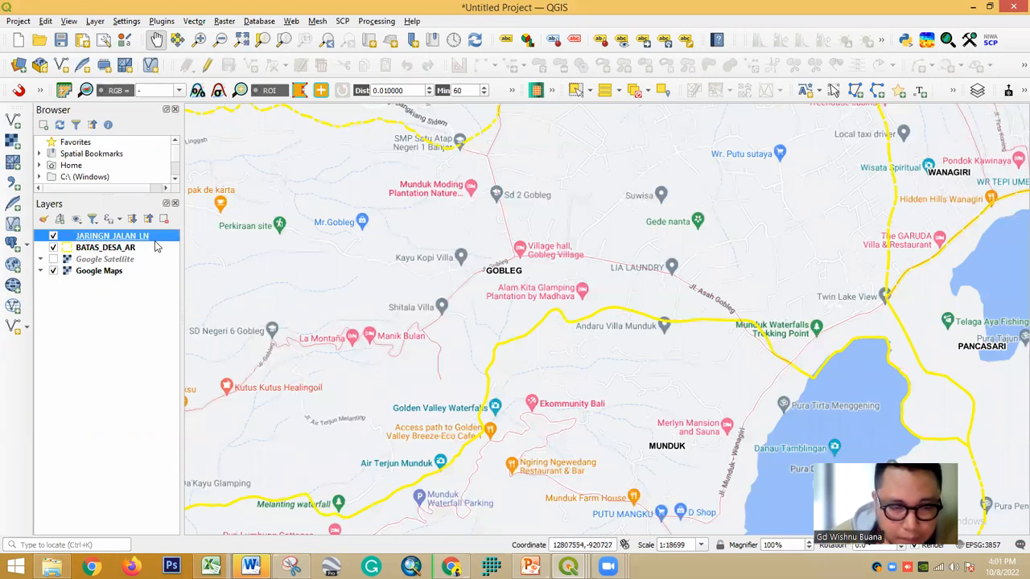
pyautogui.doubleClick(156, 241)
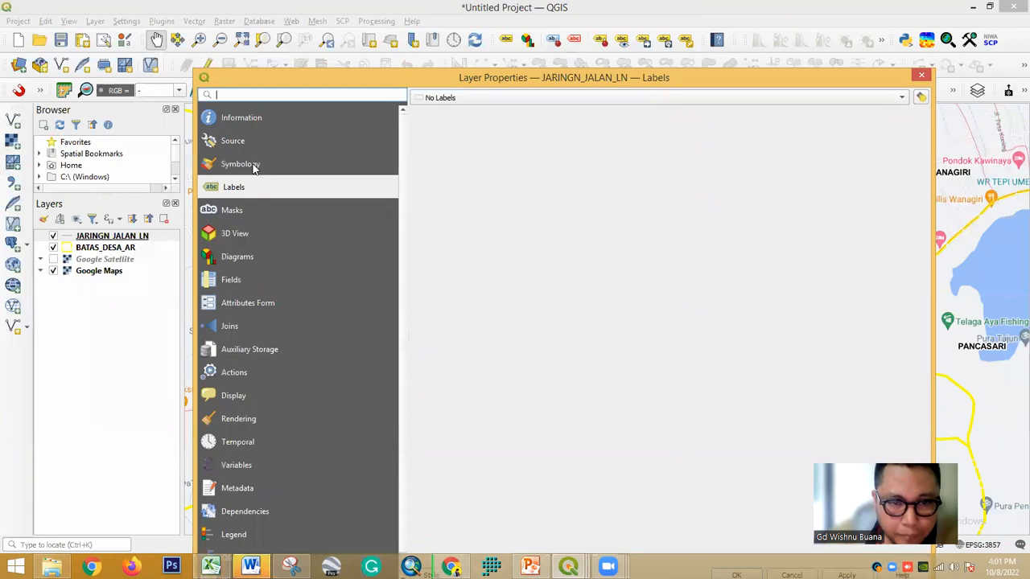
pyautogui.click(251, 165)
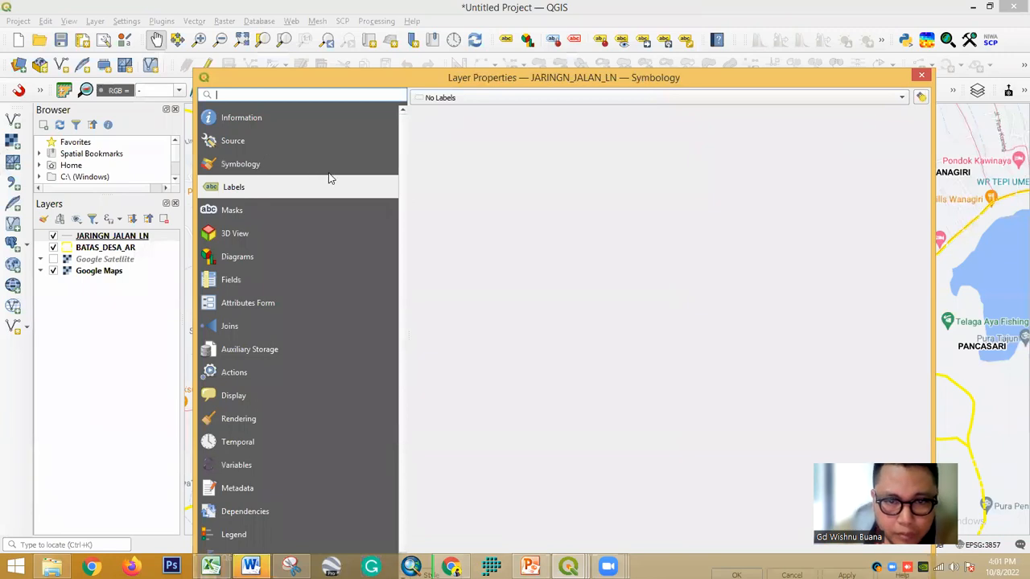
pyautogui.moveTo(471, 253); pyautogui.dragTo(430, 254)
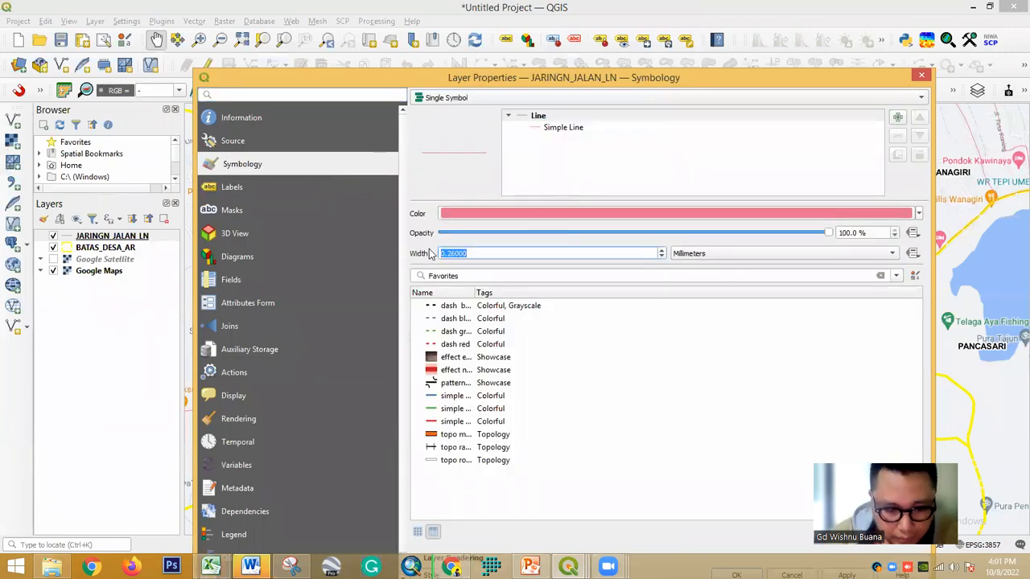
pyautogui.write('1')
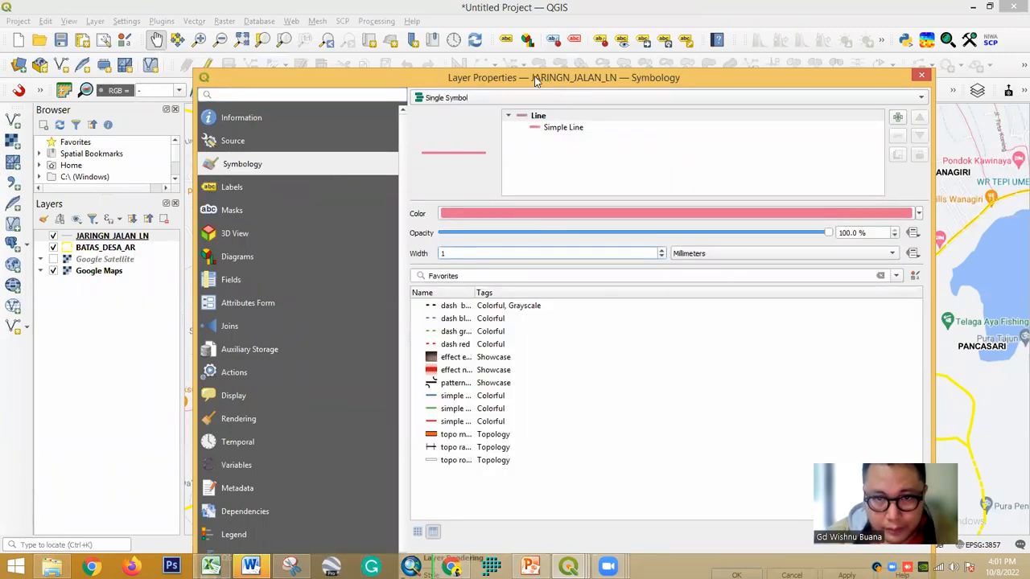
pyautogui.moveTo(537, 77); pyautogui.dragTo(402, 31)
pyautogui.click(596, 530)
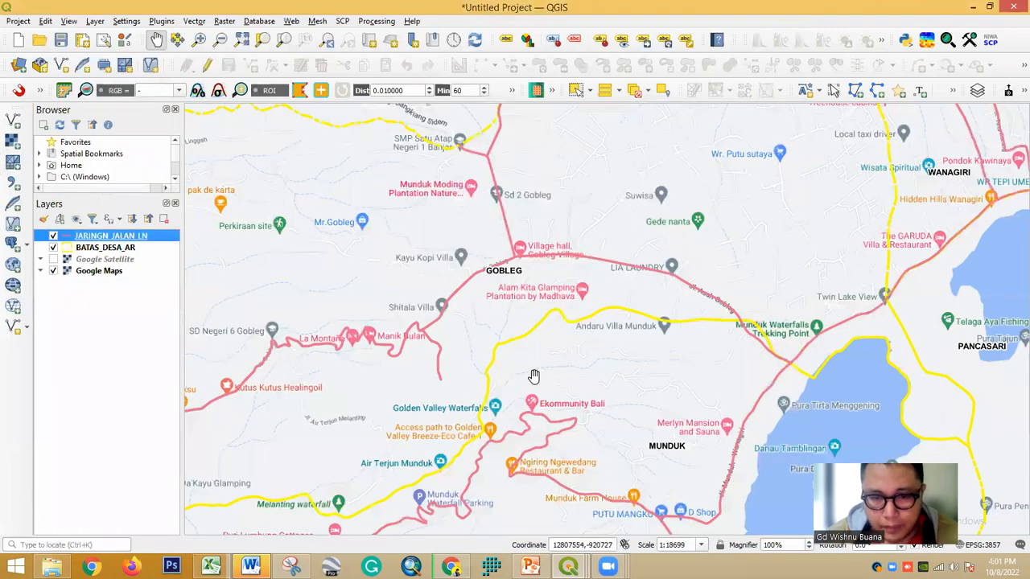
pyautogui.scroll(-1, 547, 339)
pyautogui.moveTo(533, 331); pyautogui.dragTo(506, 252)
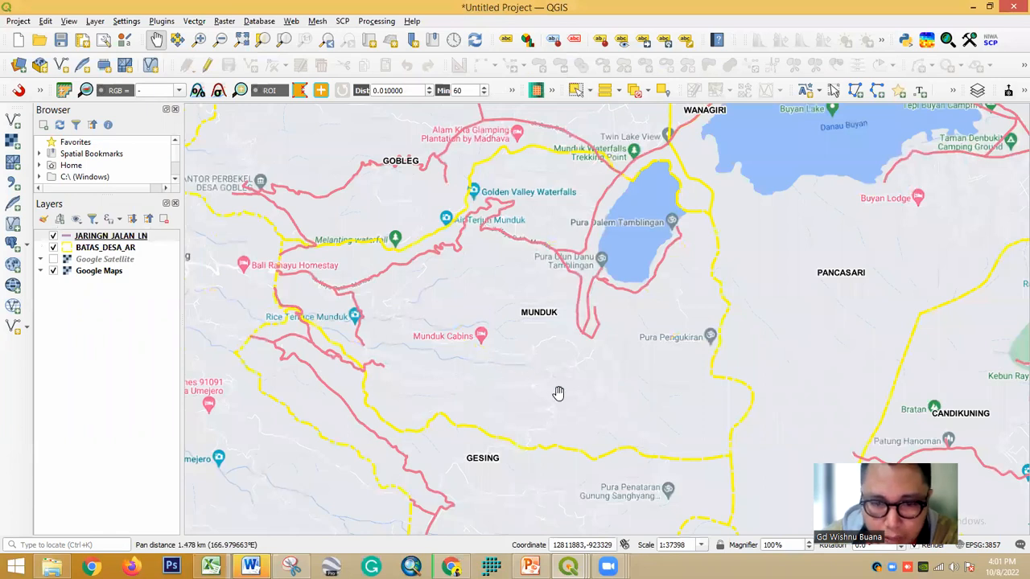
# Examine the roads on Google Maps between Munduk and Gesing that the JARINGN_JALAN_LN layer does not cover
pyautogui.scroll(1, 559, 394)
pyautogui.scroll(3, 572, 444)
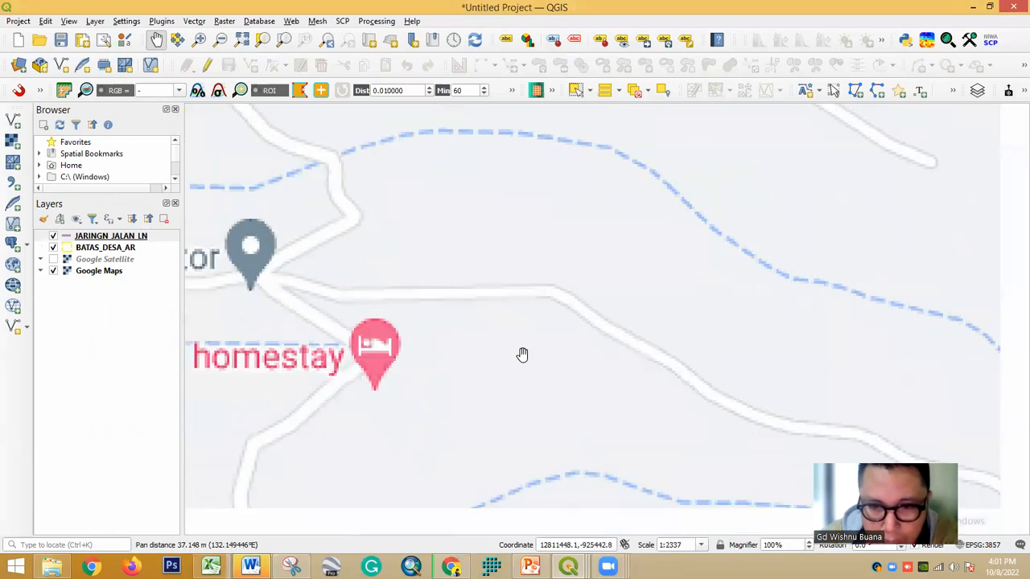
pyautogui.scroll(-1, 576, 322)
pyautogui.scroll(-1, 572, 322)
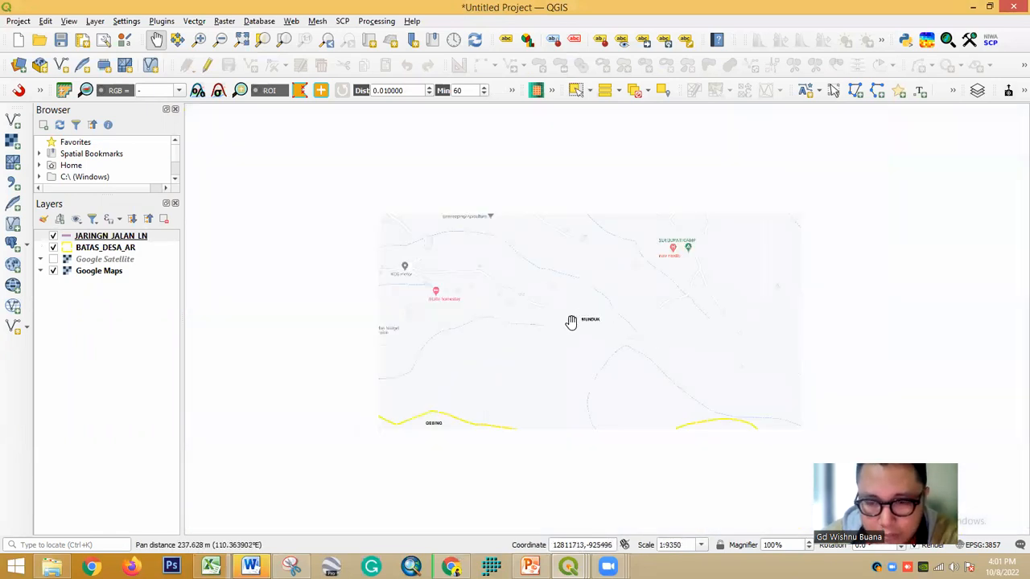
pyautogui.scroll(2, 632, 338)
pyautogui.scroll(-1, 513, 340)
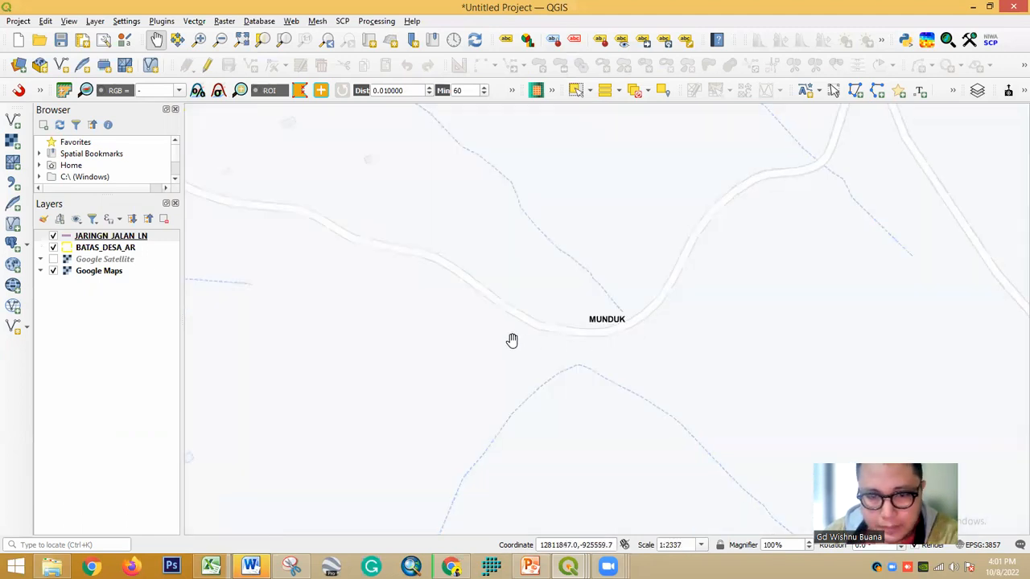
pyautogui.scroll(-1, 540, 350)
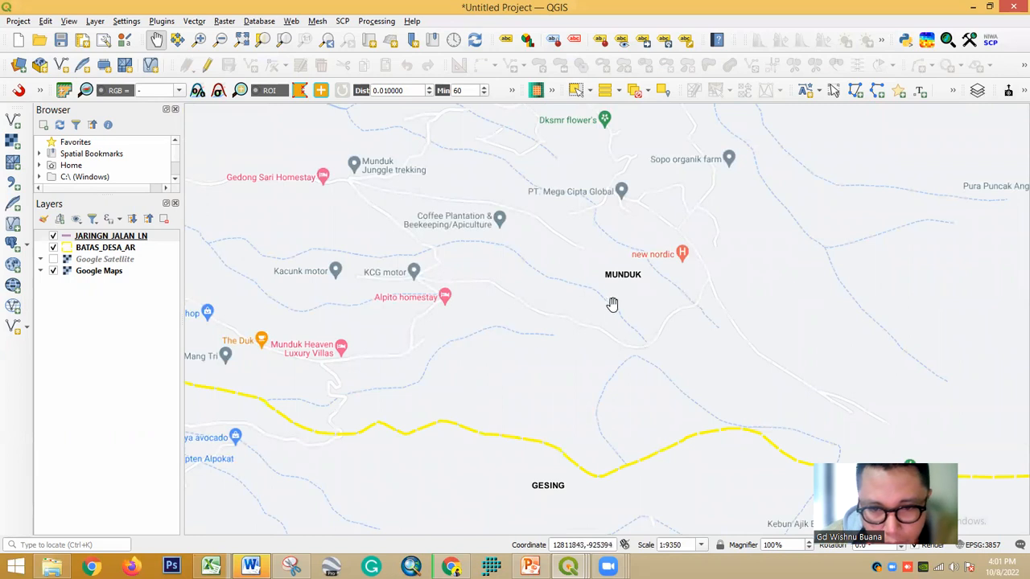
pyautogui.moveTo(606, 272); pyautogui.dragTo(628, 245)
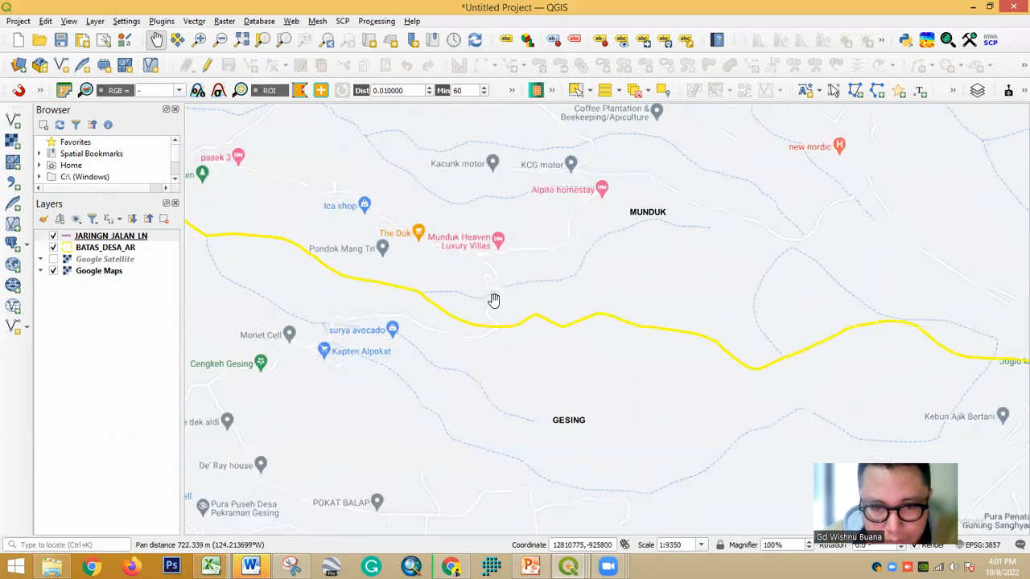
# Turn on editing for the JARINGN_JALAN_LN layer and activate the Add Line Feature tool
pyautogui.click(124, 238)
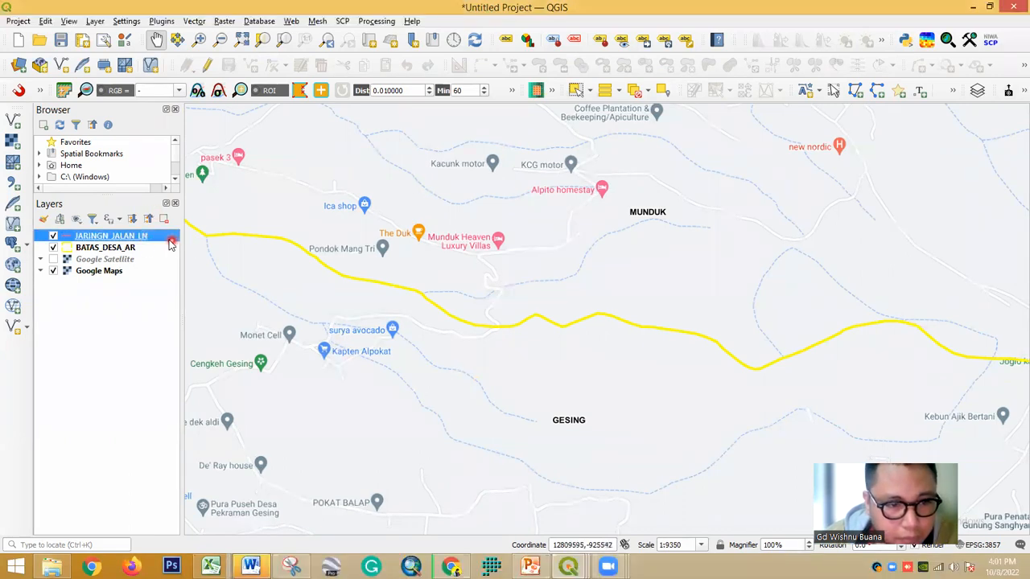
pyautogui.click(208, 67)
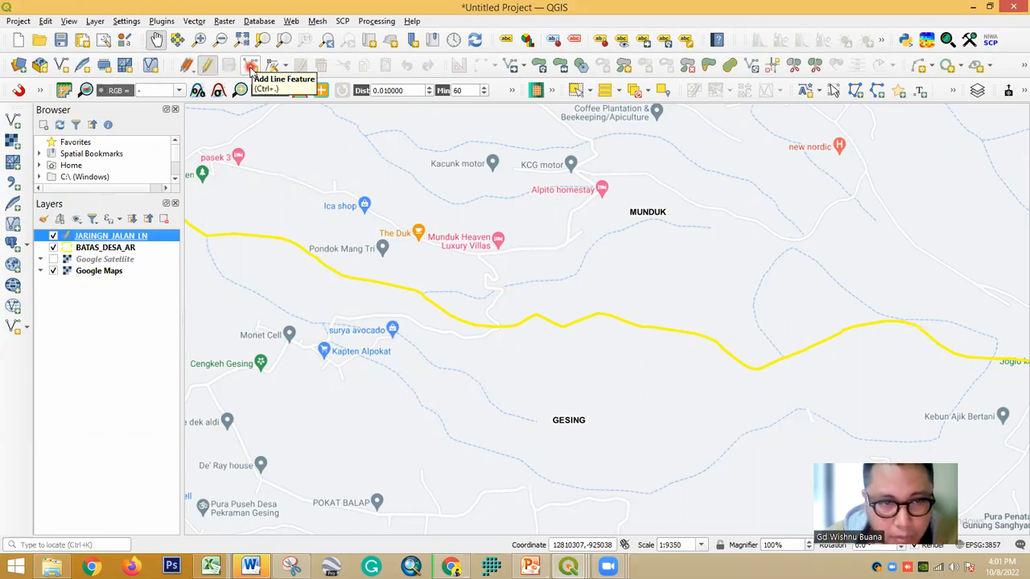
pyautogui.click(251, 68)
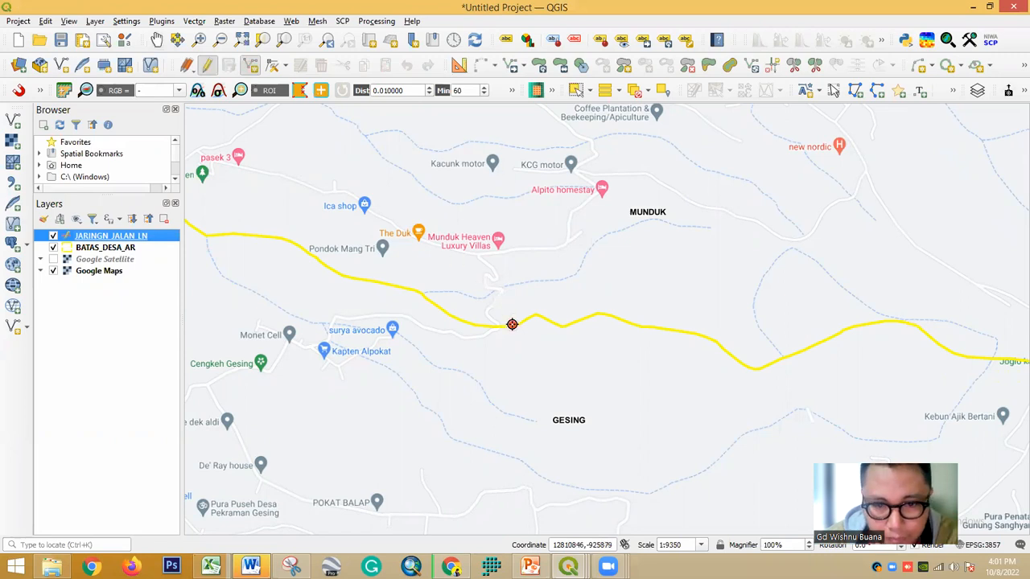
# Start a road line at Jl. Raya Bedugul in Candikuning and trace it past Wr. Wayan Mekar to the start of Jl. Mawar 2
pyautogui.scroll(-1, 511, 324)
pyautogui.scroll(-1, 512, 325)
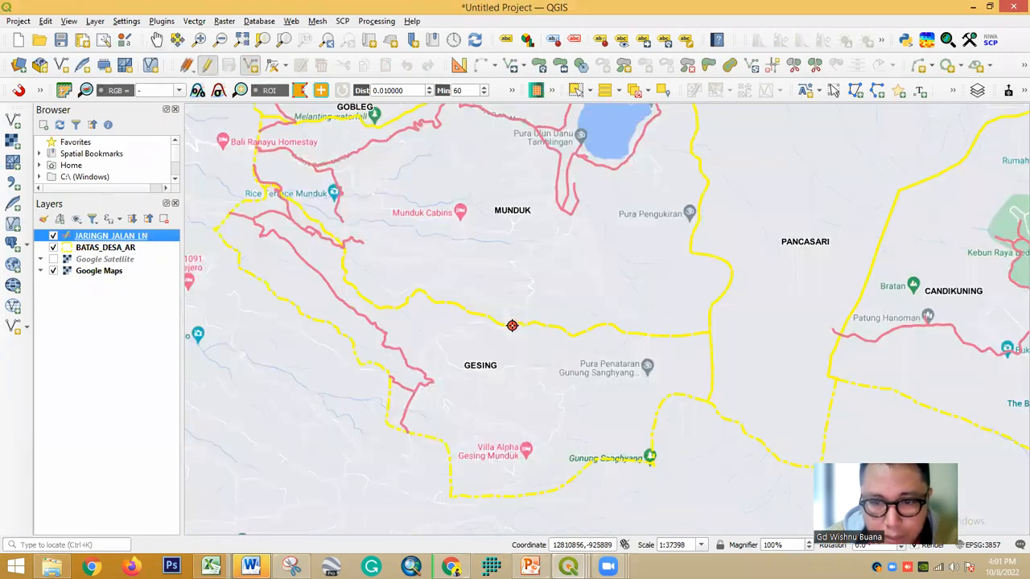
pyautogui.scroll(-1, 511, 325)
pyautogui.scroll(2, 653, 225)
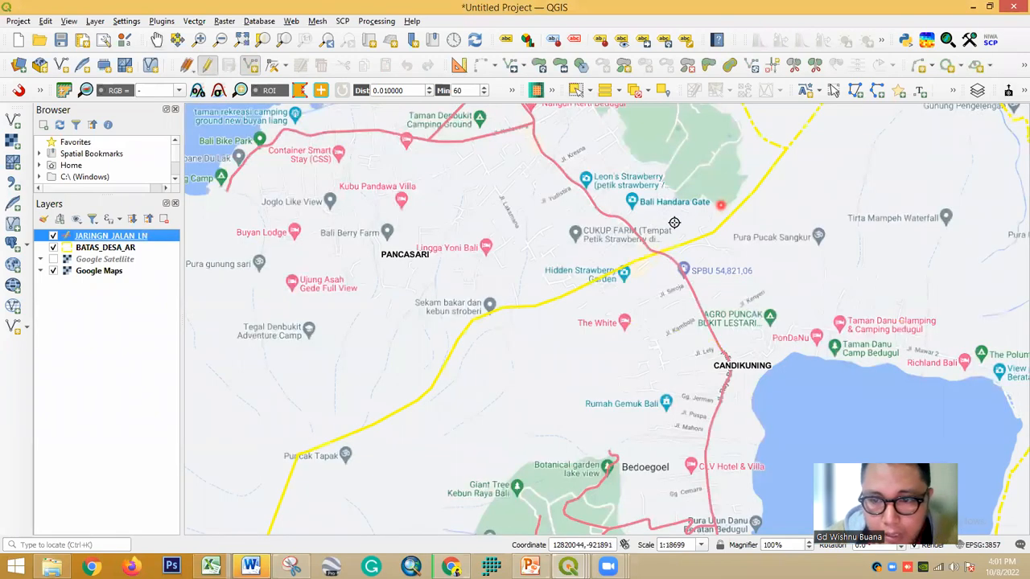
pyautogui.scroll(1, 787, 344)
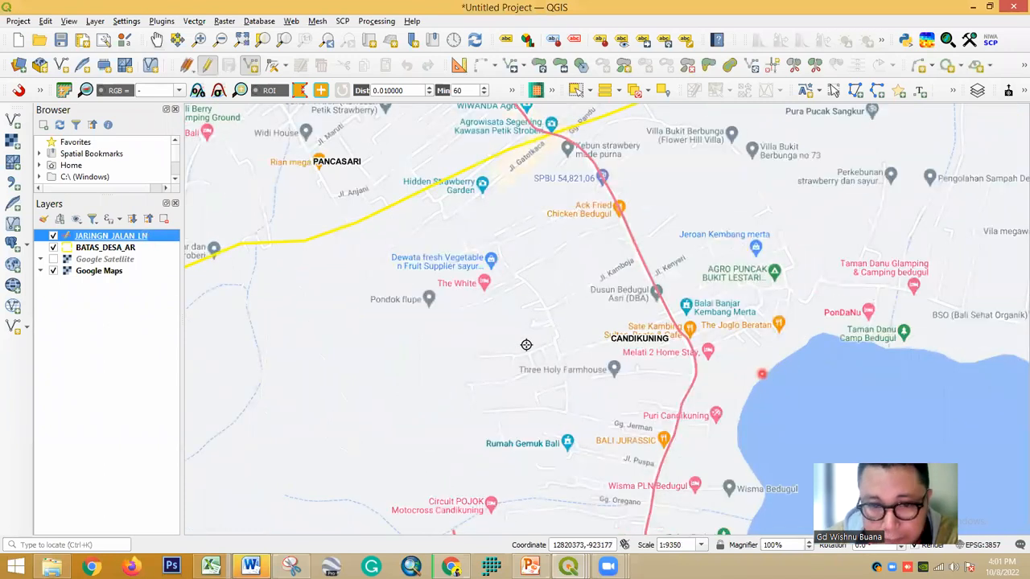
pyautogui.moveTo(750, 340); pyautogui.dragTo(526, 345)
pyautogui.scroll(1, 394, 315)
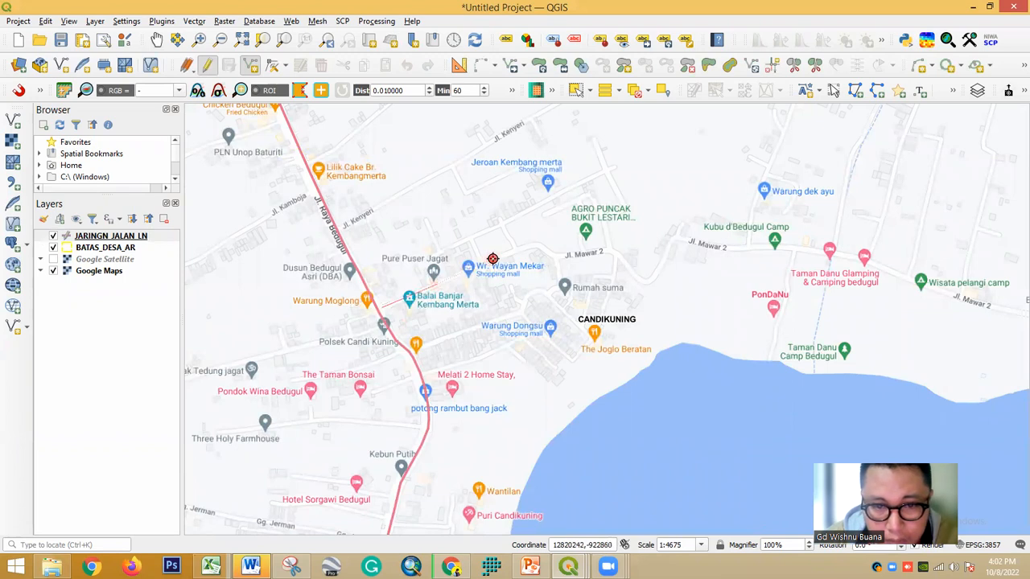
pyautogui.click(544, 247)
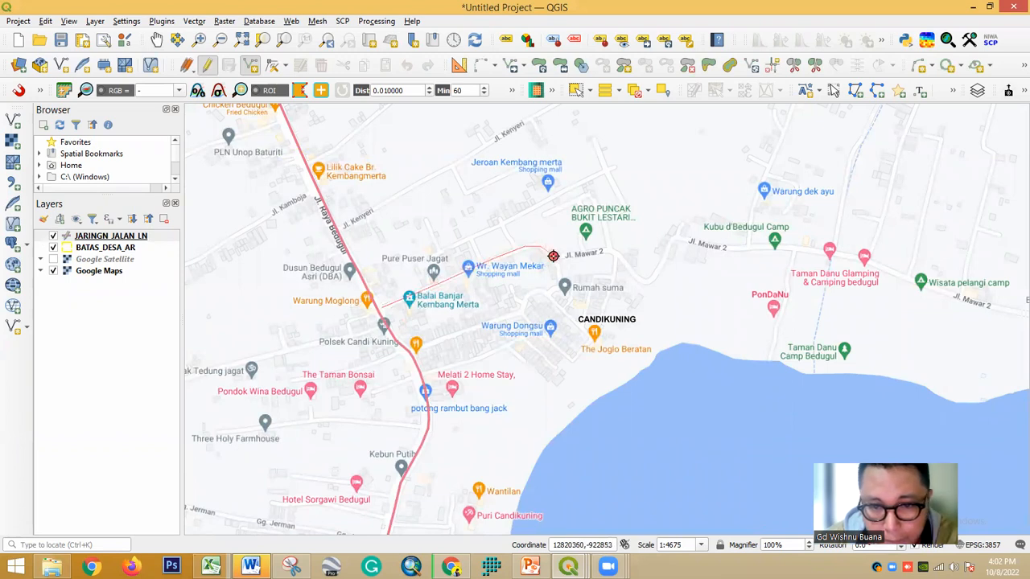
pyautogui.click(571, 256)
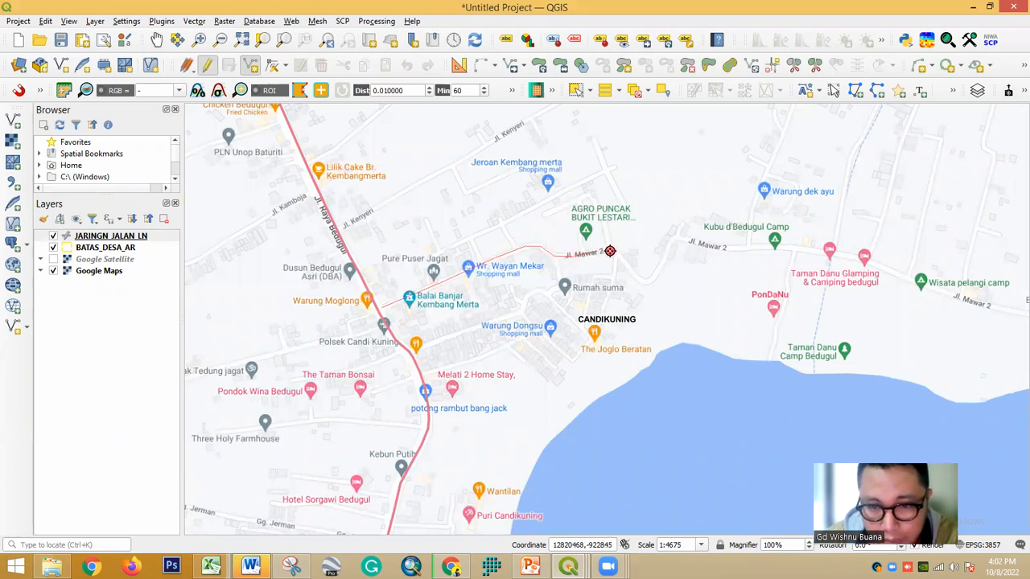
# Continue the road line along Jl. Mawar 2 north of the lake and finish it near View pinggir danau Beratan Bedugul
pyautogui.click(613, 251)
pyautogui.click(648, 279)
pyautogui.click(674, 236)
pyautogui.moveTo(674, 236); pyautogui.dragTo(537, 217)
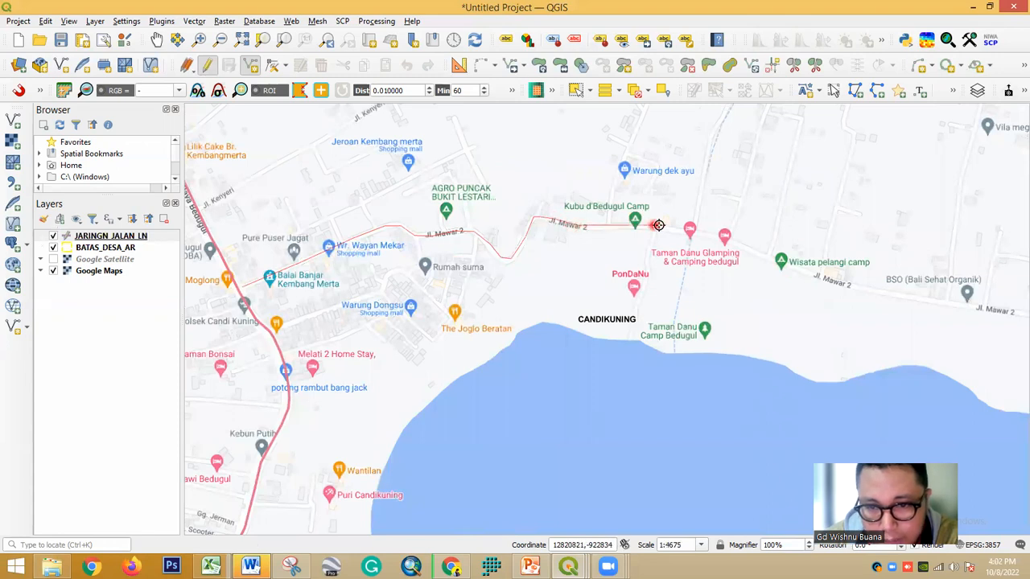
pyautogui.moveTo(766, 260); pyautogui.dragTo(484, 178)
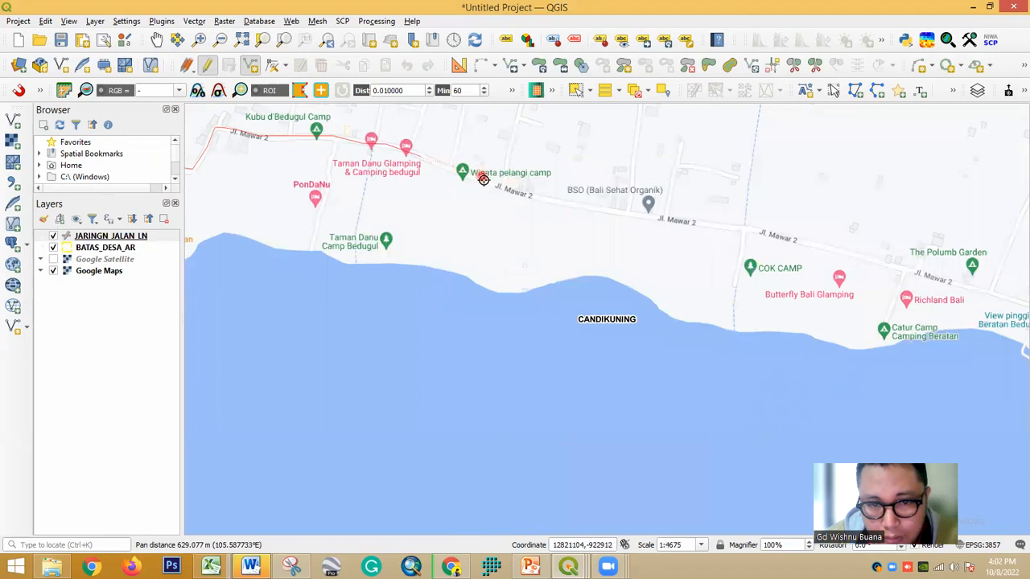
pyautogui.click(599, 207)
pyautogui.moveTo(670, 219); pyautogui.dragTo(478, 166)
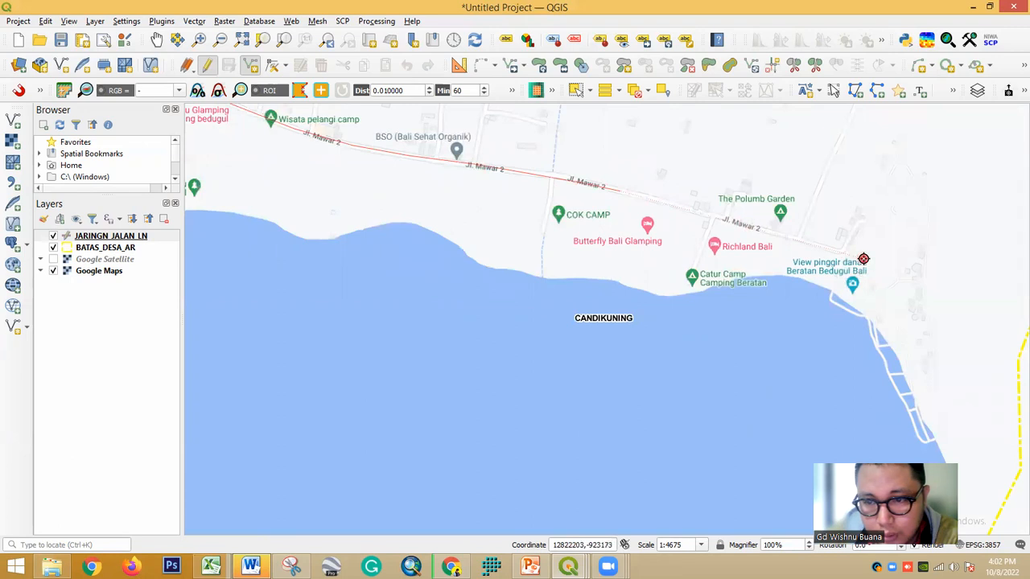
pyautogui.click(845, 249)
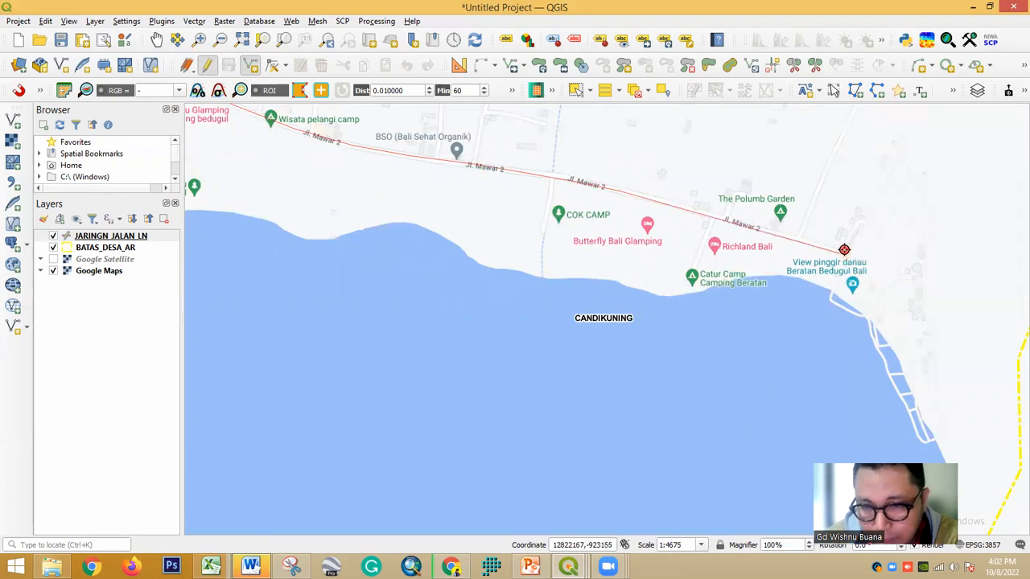
pyautogui.rightClick(844, 249)
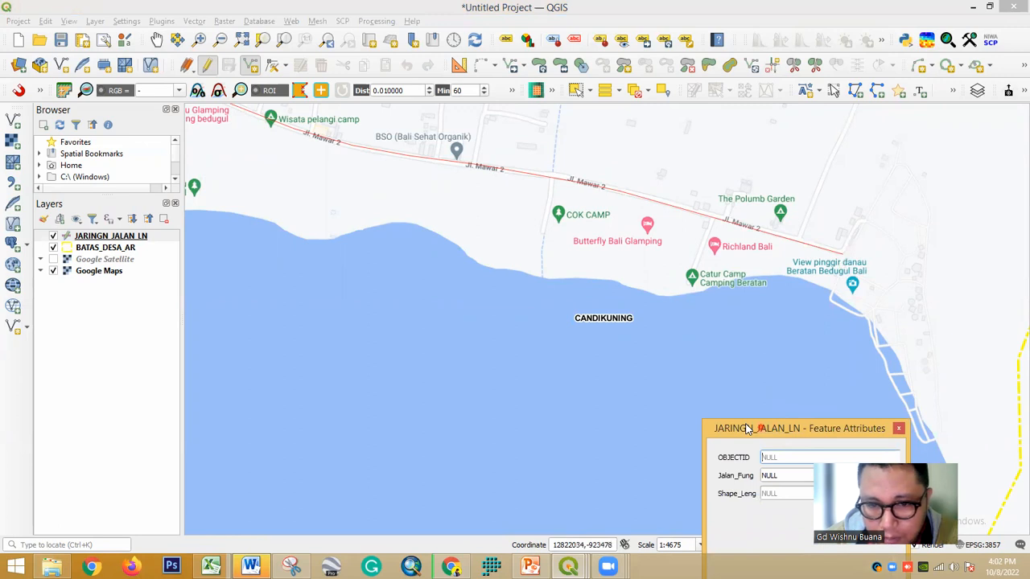
# Set the new road's Jalan_Fung attribute to Jalan Lokal and save the feature
pyautogui.moveTo(746, 429); pyautogui.dragTo(521, 271)
pyautogui.moveTo(565, 317); pyautogui.dragTo(536, 317)
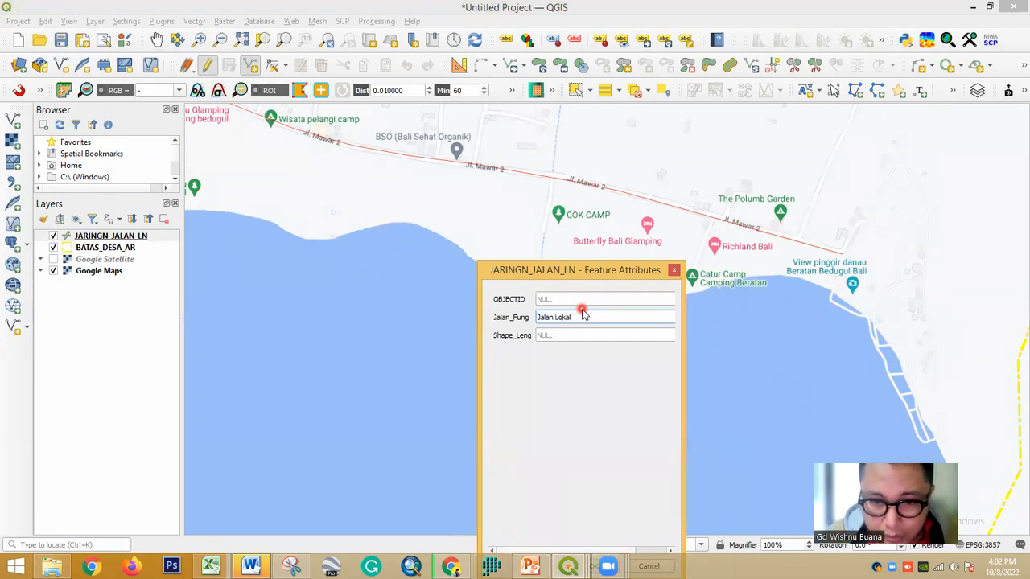
pyautogui.moveTo(541, 268); pyautogui.dragTo(558, 160)
pyautogui.click(609, 462)
# Start another road line on Jl. Raya Bedugul near Daya Tarik Wisata Bedugul and trace it southwest toward Strawberry Hill Hotel
pyautogui.scroll(-2, 671, 379)
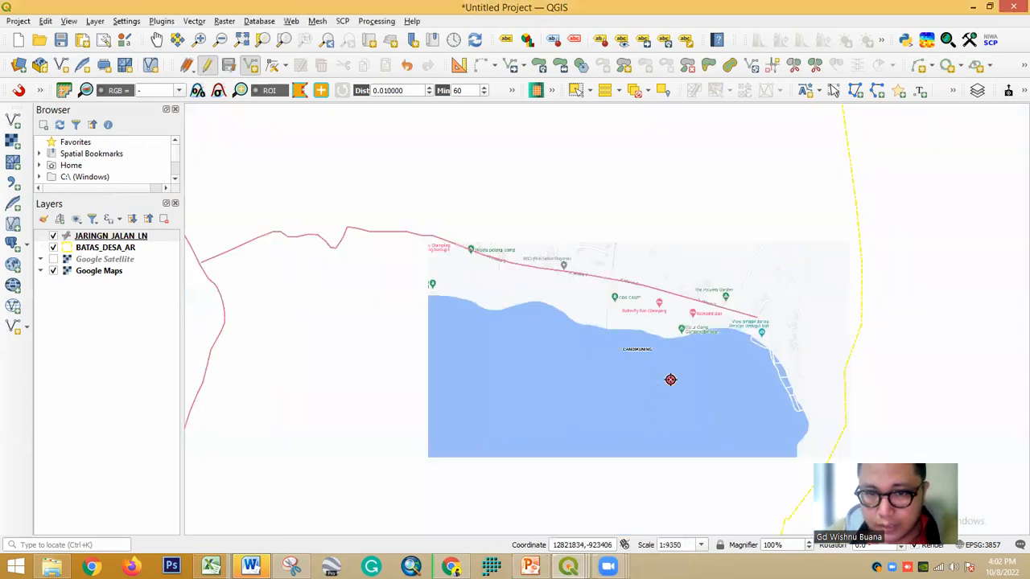
pyautogui.moveTo(630, 351); pyautogui.dragTo(736, 243)
pyautogui.moveTo(767, 416); pyautogui.dragTo(688, 241)
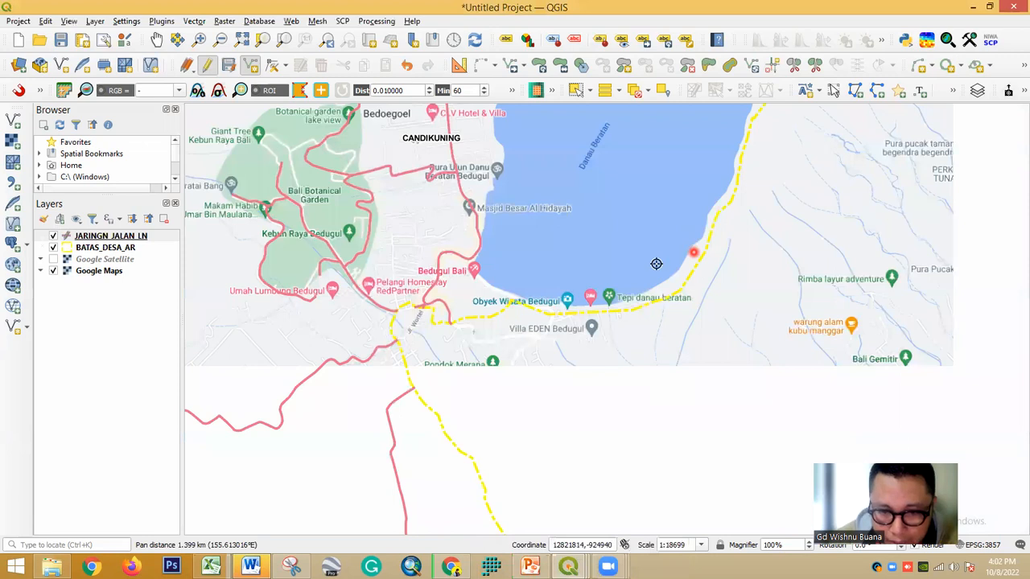
pyautogui.moveTo(577, 296); pyautogui.dragTo(524, 217)
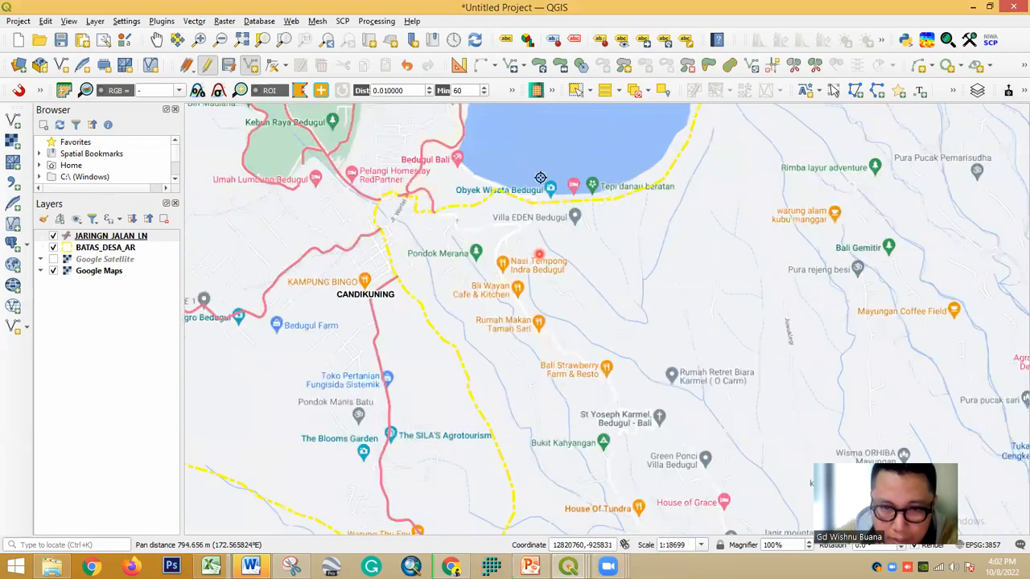
pyautogui.scroll(2, 541, 177)
pyautogui.click(551, 195)
pyautogui.click(550, 209)
pyautogui.click(547, 224)
pyautogui.click(540, 241)
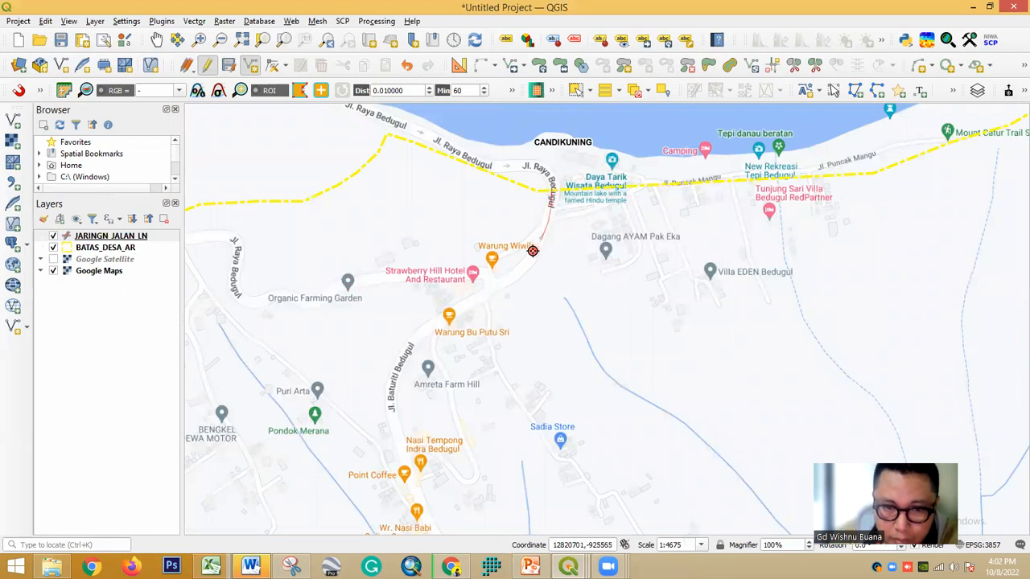
pyautogui.click(524, 265)
# Extend the road line along Jl. Baturiti Bedugul past Point Coffee to Bli Wayan Cafe & Kitchen
pyautogui.moveTo(486, 288); pyautogui.dragTo(634, 140)
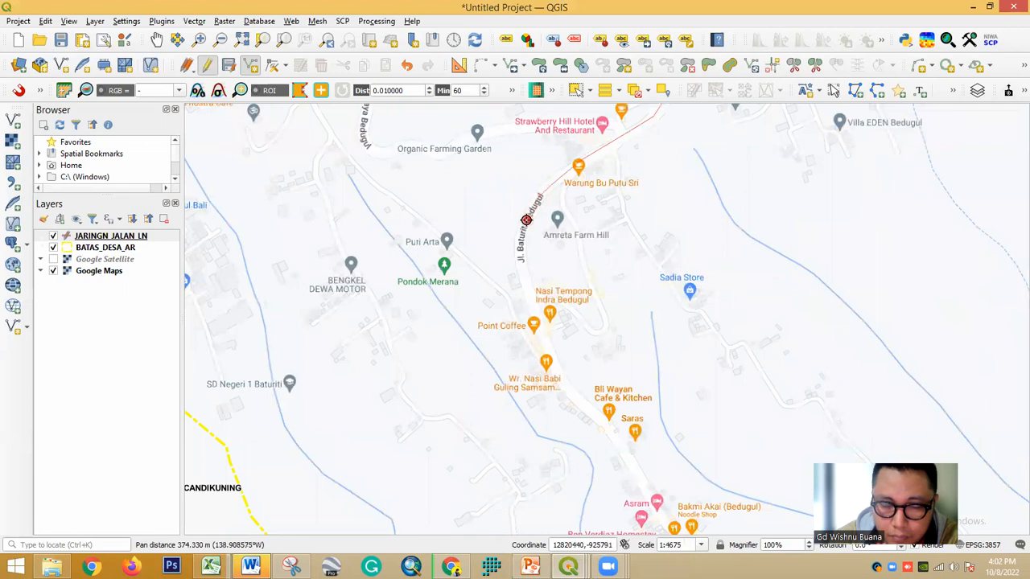
pyautogui.moveTo(520, 230); pyautogui.dragTo(419, 186)
pyautogui.click(420, 219)
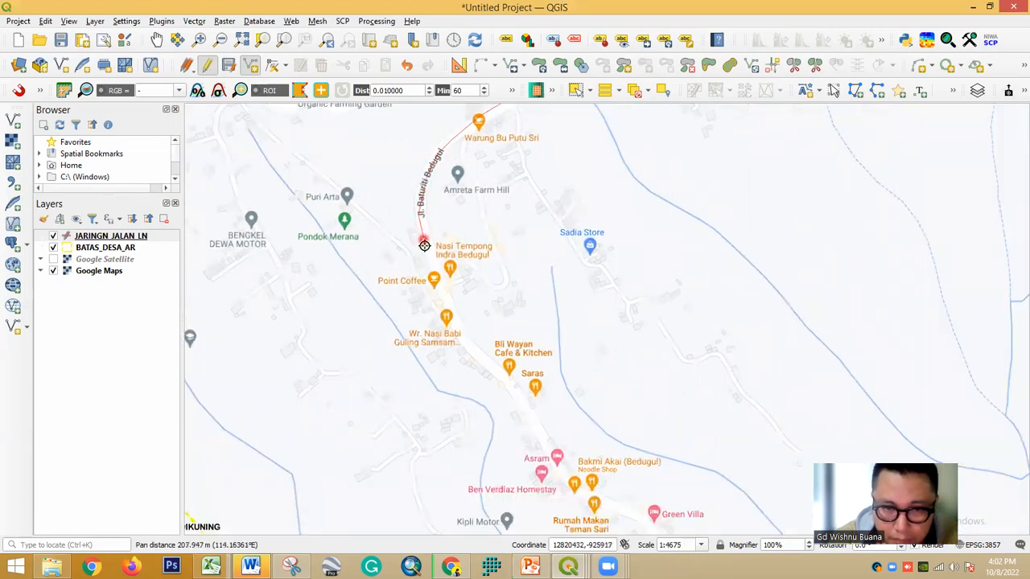
pyautogui.moveTo(447, 297); pyautogui.dragTo(432, 185)
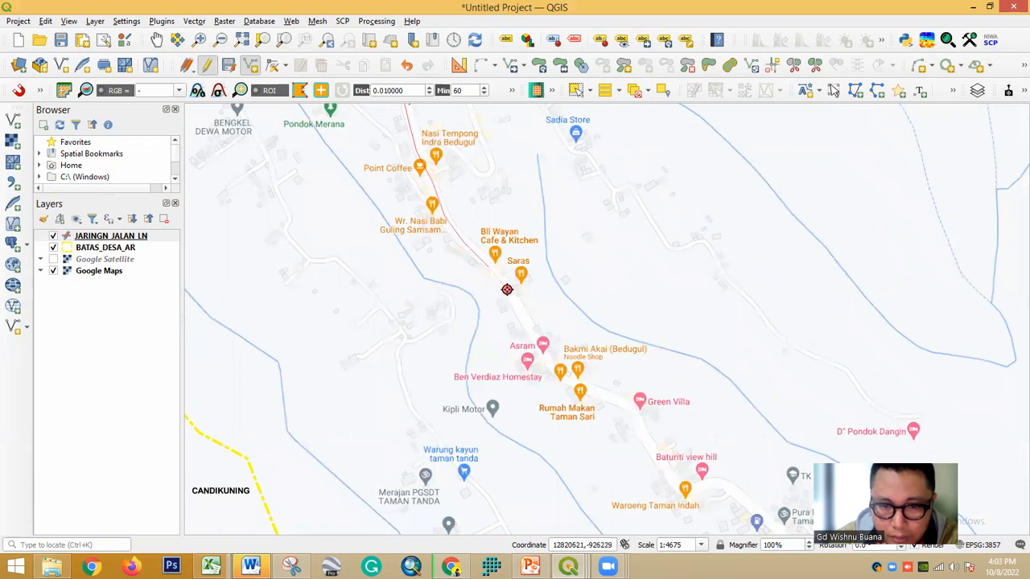
pyautogui.scroll(-1, 491, 335)
pyautogui.scroll(1, 464, 223)
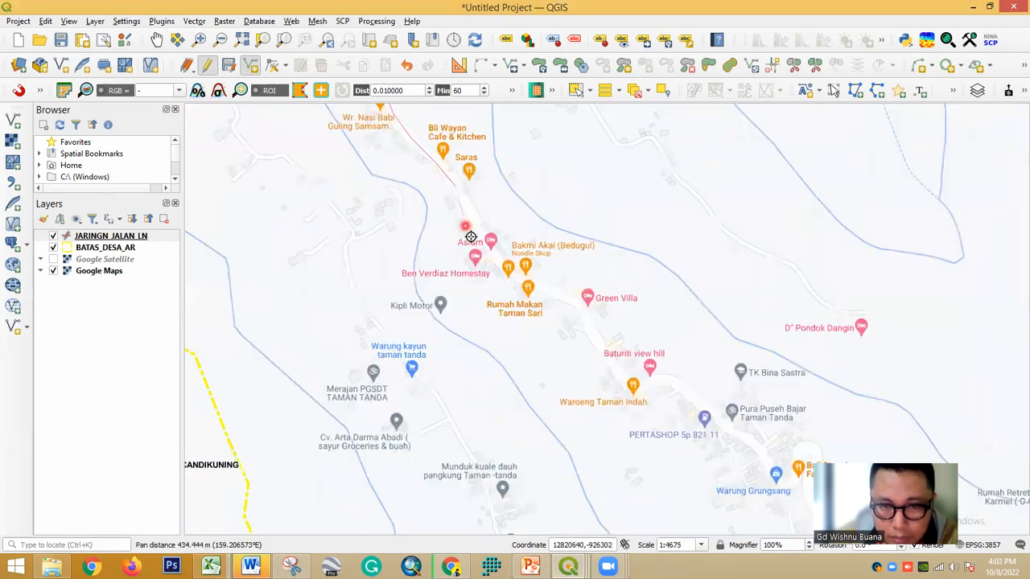
# Trace the road line onward past Green Villa, Baturiti view hill and Bali Strawberry Farm & Resto toward The Lost cafe
pyautogui.click(581, 308)
pyautogui.click(602, 335)
pyautogui.click(616, 370)
pyautogui.moveTo(616, 370); pyautogui.dragTo(443, 120)
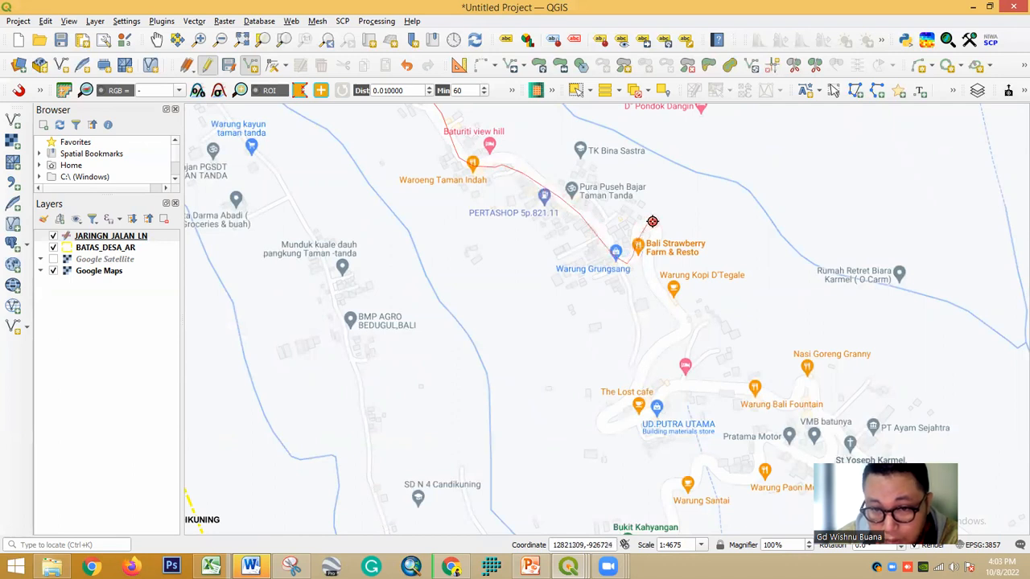
pyautogui.moveTo(661, 285); pyautogui.dragTo(459, 120)
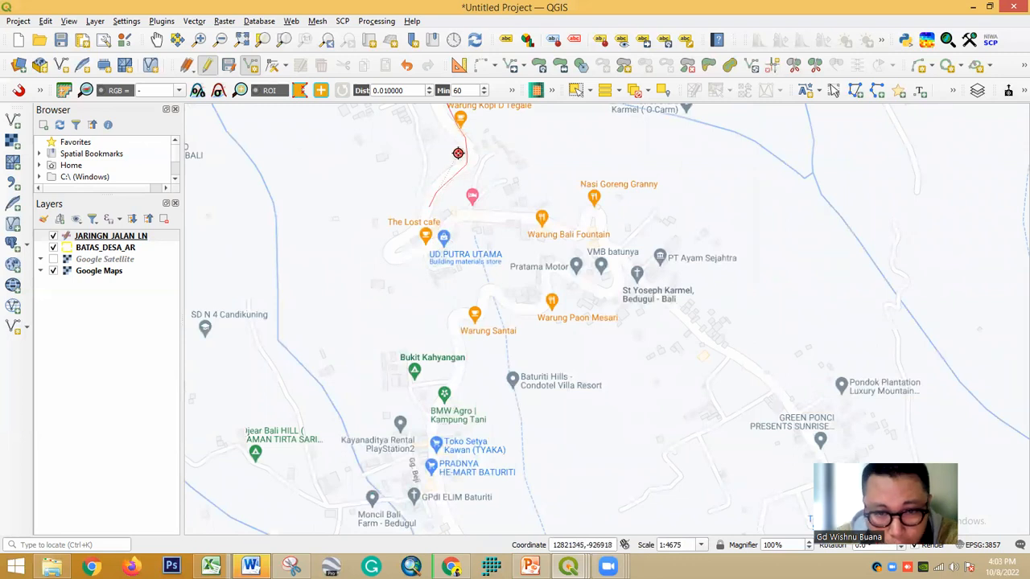
# Trace the road line around the bend at The Lost cafe, past Warung Bali Fountain to Nasi Goreng Granny
pyautogui.click(394, 243)
pyautogui.click(395, 259)
pyautogui.click(426, 261)
pyautogui.click(490, 217)
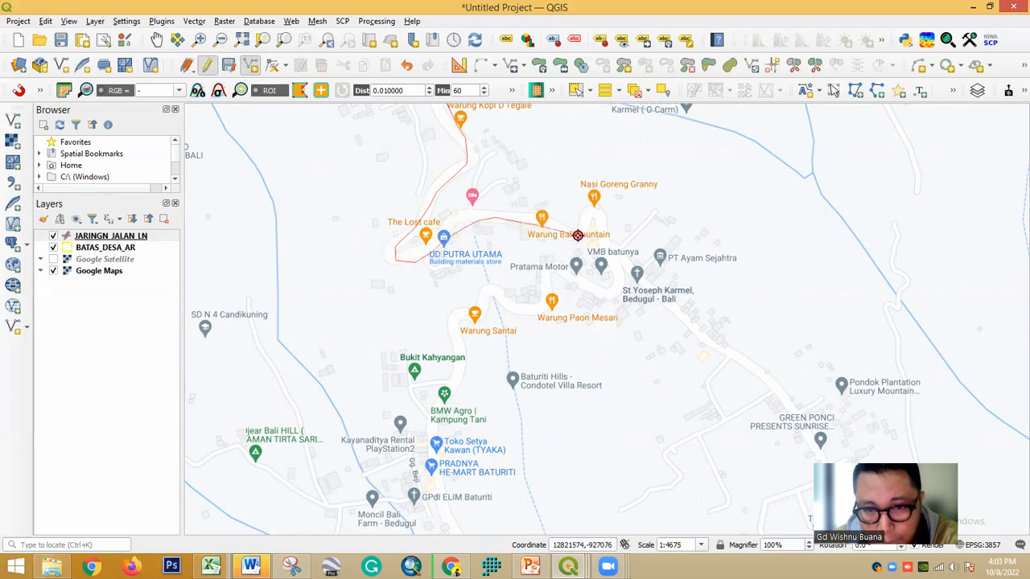
pyautogui.click(596, 213)
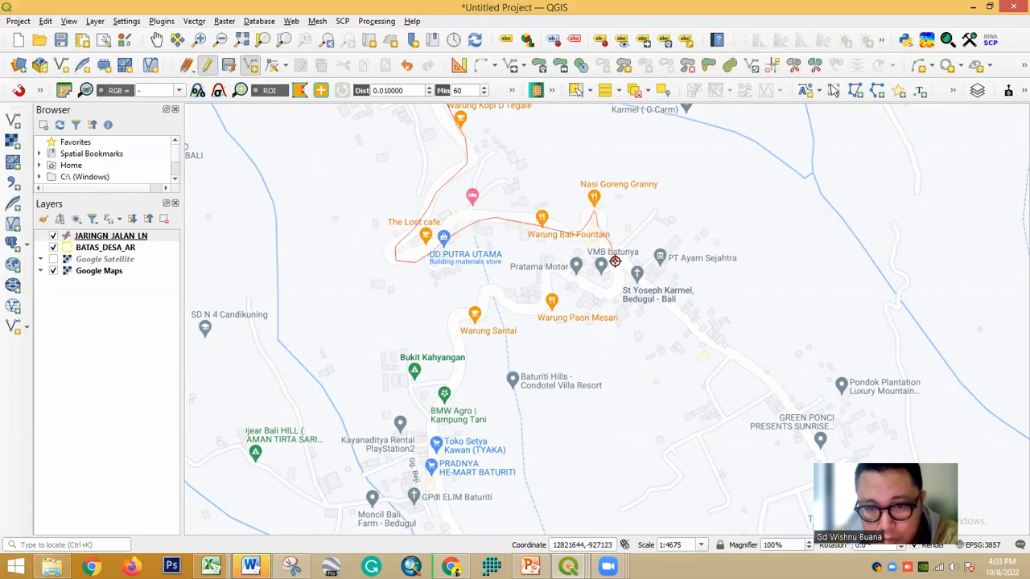
# Check the traced road against the Candikuning village boundary and discard the road feature
pyautogui.moveTo(496, 245); pyautogui.dragTo(381, 201)
pyautogui.scroll(-1, 399, 205)
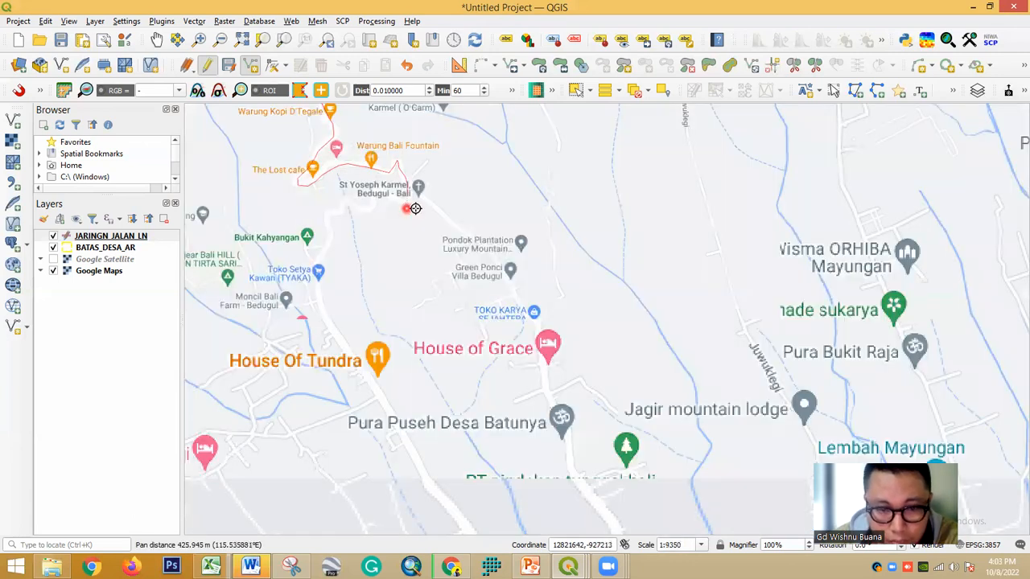
pyautogui.scroll(-1, 415, 208)
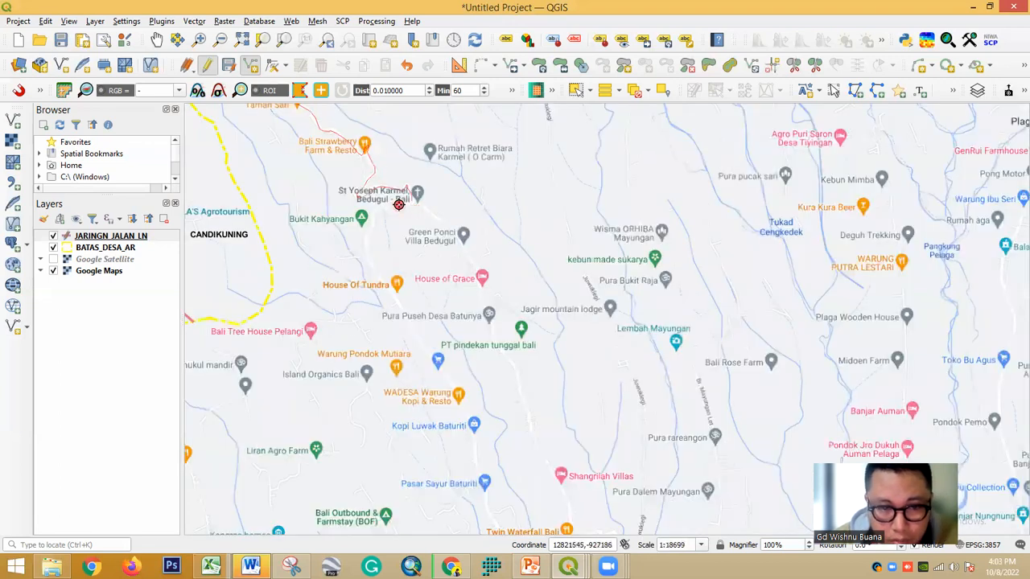
pyautogui.scroll(-2, 399, 205)
pyautogui.moveTo(404, 206); pyautogui.dragTo(463, 301)
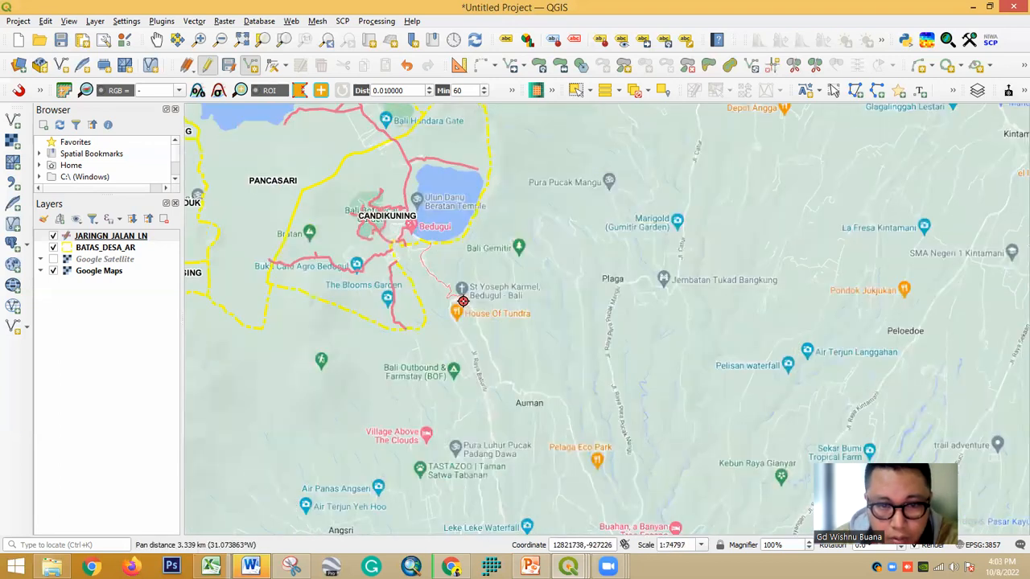
pyautogui.scroll(-1, 462, 301)
pyautogui.moveTo(488, 353); pyautogui.dragTo(505, 373)
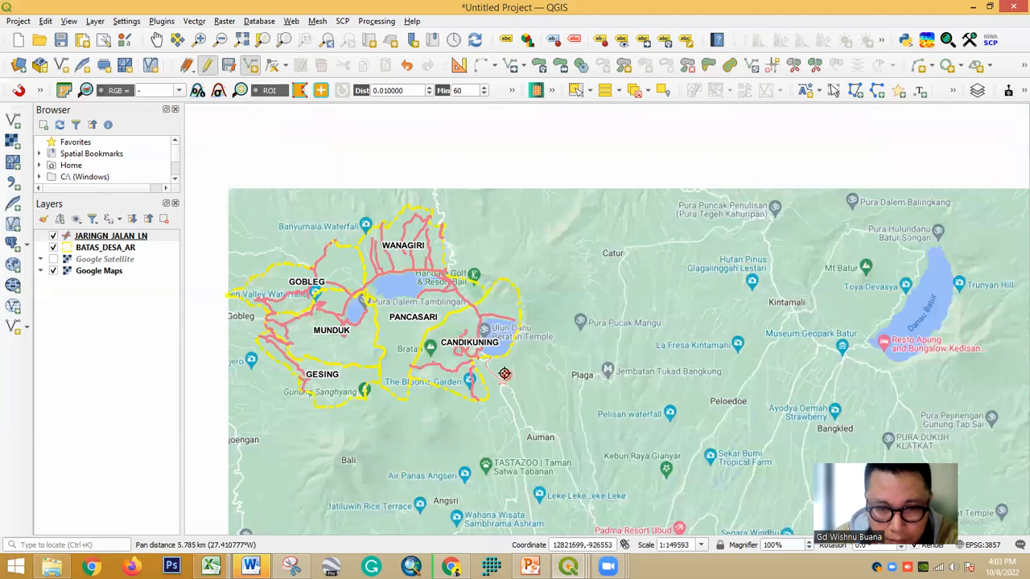
pyautogui.scroll(2, 505, 373)
pyautogui.rightClick(705, 237)
pyautogui.click(697, 180)
# Digitize a road in Pancasari from the main road near WIWANDA Agro along Jl. Anjani and Jl. Laksmana to the road near Agen Izaura
pyautogui.moveTo(546, 330); pyautogui.dragTo(703, 406)
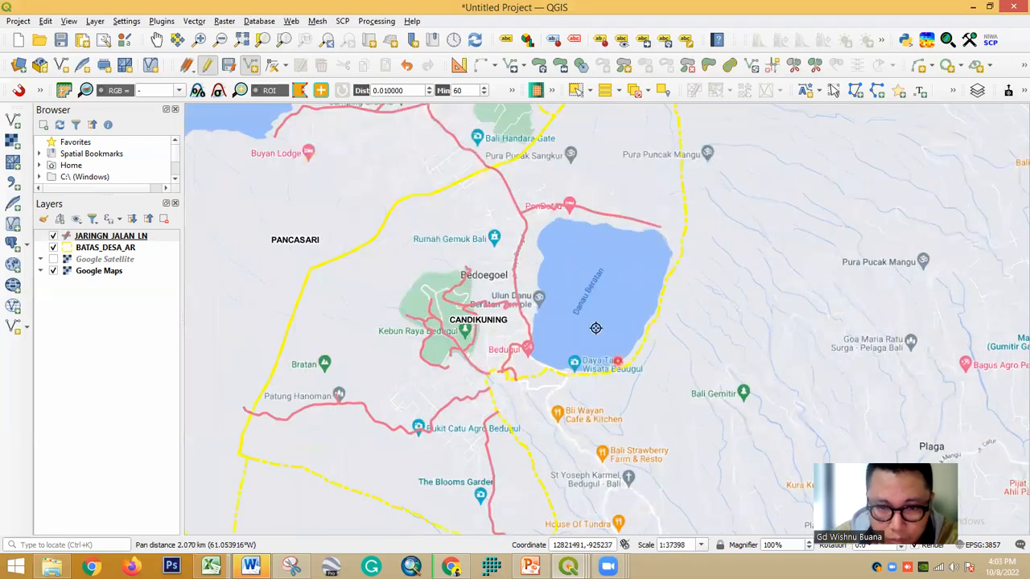
pyautogui.moveTo(482, 349); pyautogui.dragTo(496, 404)
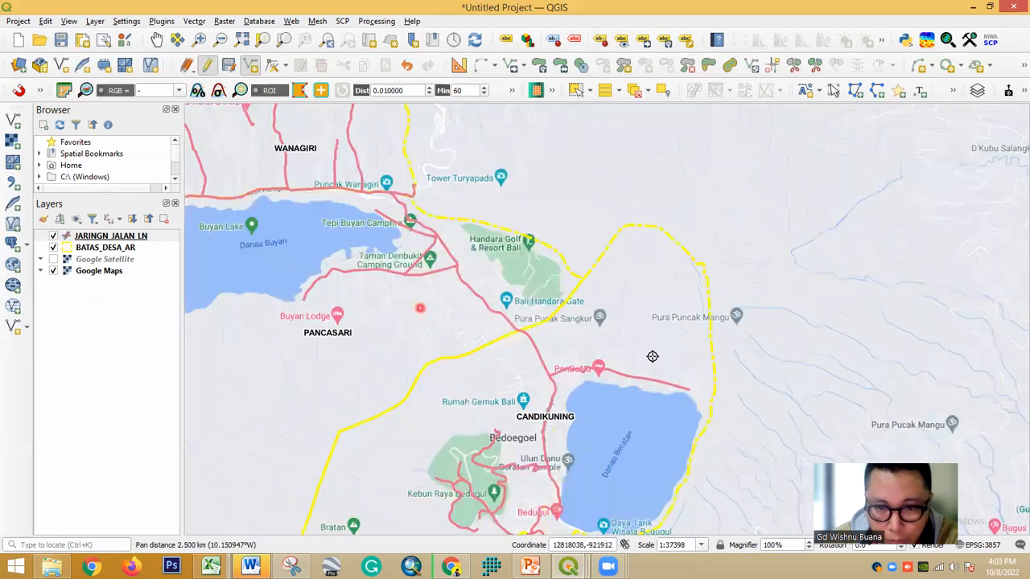
pyautogui.scroll(2, 784, 404)
pyautogui.moveTo(747, 359)
pyautogui.mouseDown()
pyautogui.moveTo(627, 454)
pyautogui.moveTo(579, 454)
pyautogui.mouseUp()
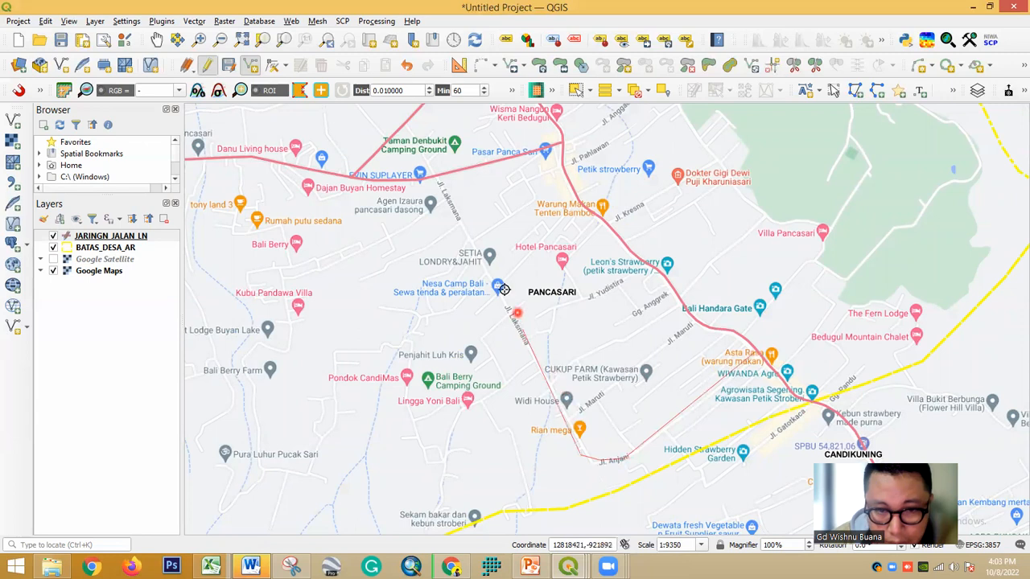
pyautogui.click(435, 174)
pyautogui.rightClick(436, 175)
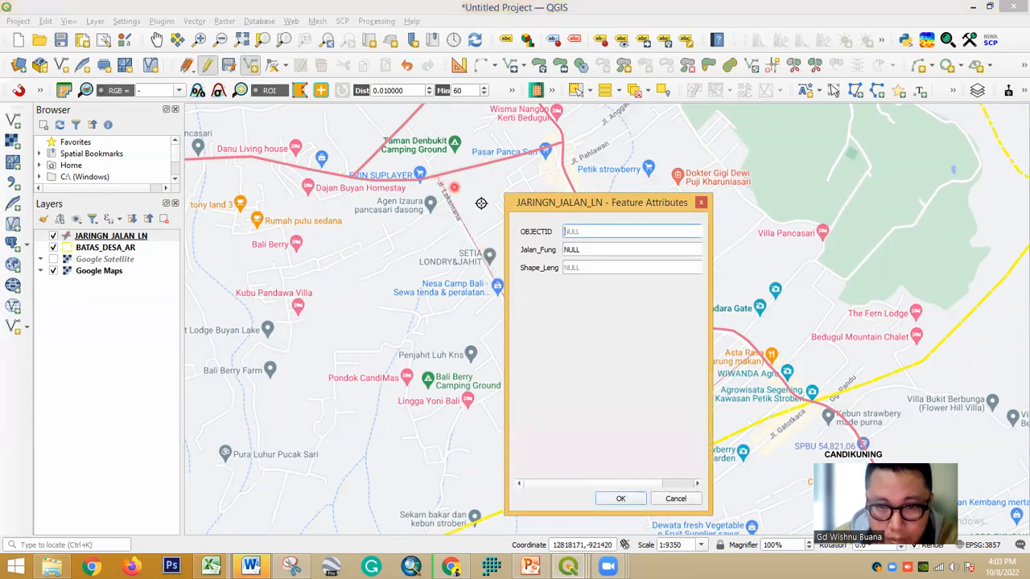
# Set the Jl. Laksmana road's Jalan_Fung attribute to Jalan Lokal and save the feature
pyautogui.click(587, 250)
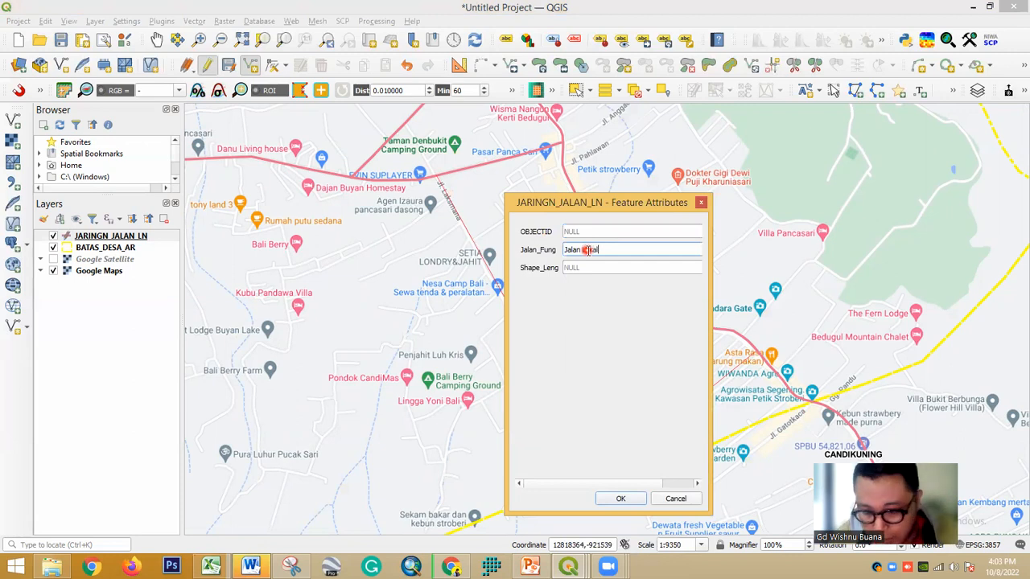
pyautogui.write('Jalan Lokal')
pyautogui.press('Return')
# Examine the road network across Pancasari, Wanagiri, Candikuning and Munduk for roads that are still missing
pyautogui.scroll(-1, 625, 275)
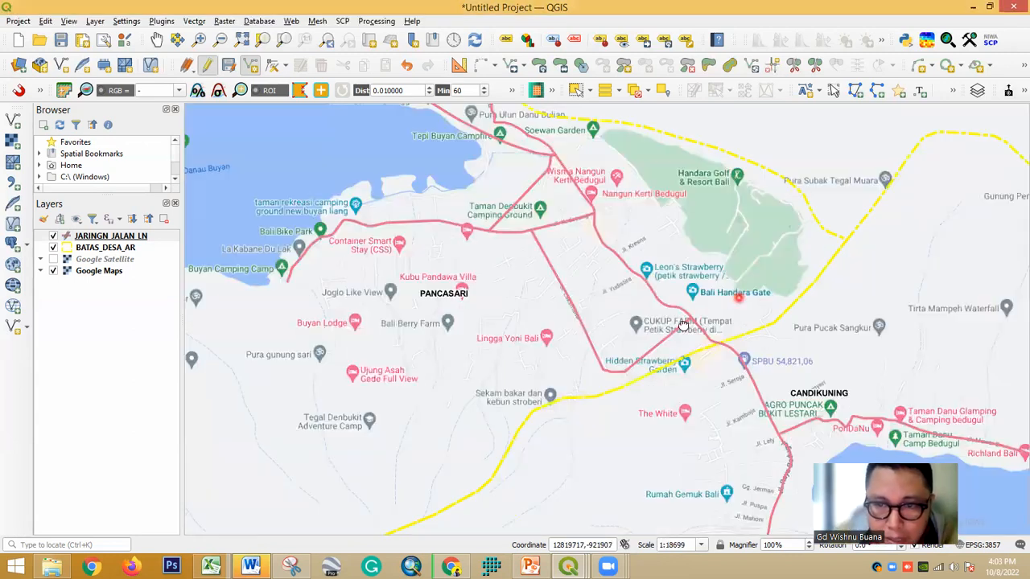
pyautogui.moveTo(766, 320); pyautogui.dragTo(730, 292)
pyautogui.moveTo(438, 353); pyautogui.dragTo(504, 285)
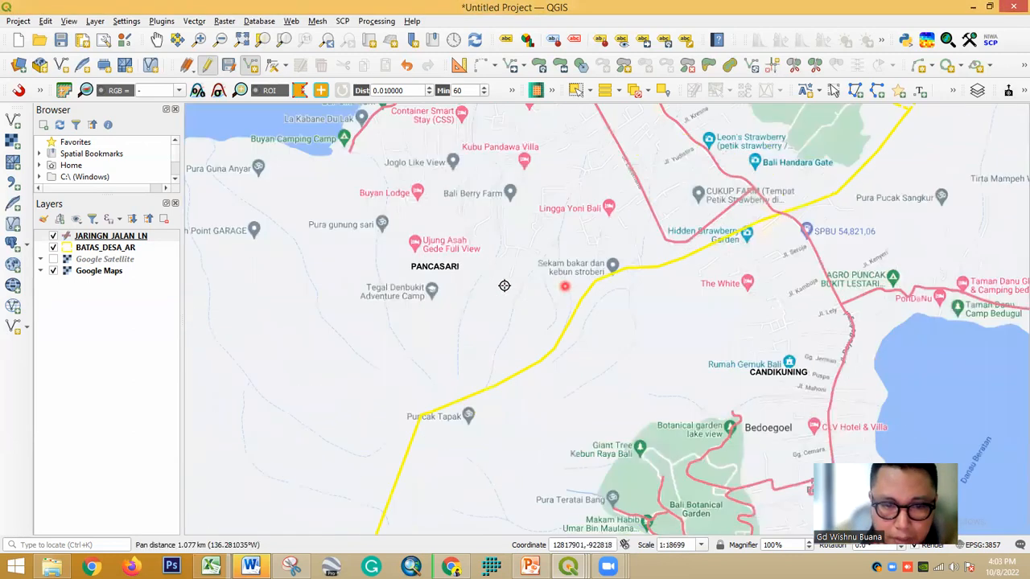
pyautogui.moveTo(542, 117); pyautogui.dragTo(486, 313)
pyautogui.scroll(-1, 511, 309)
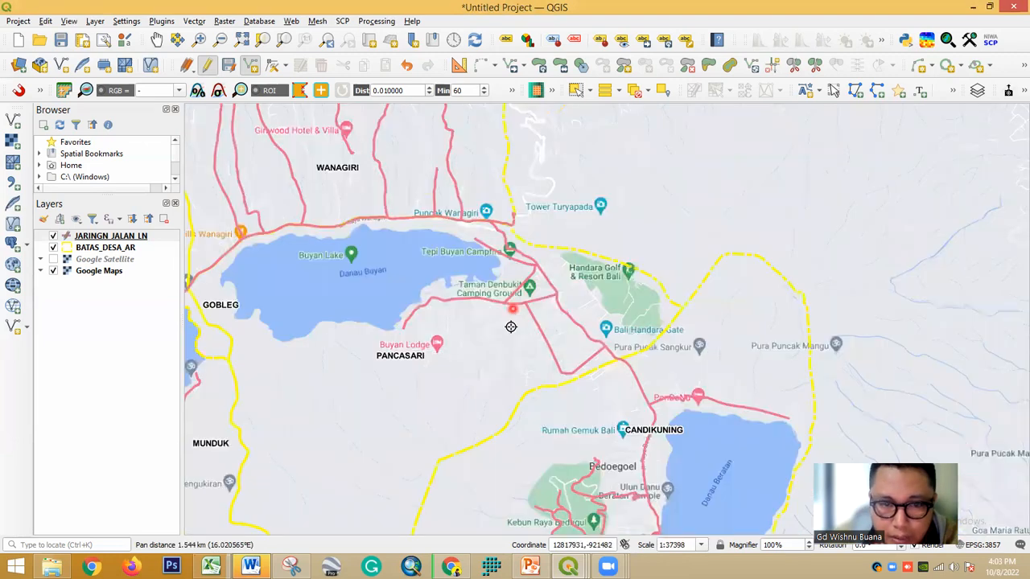
pyautogui.moveTo(543, 272); pyautogui.dragTo(544, 370)
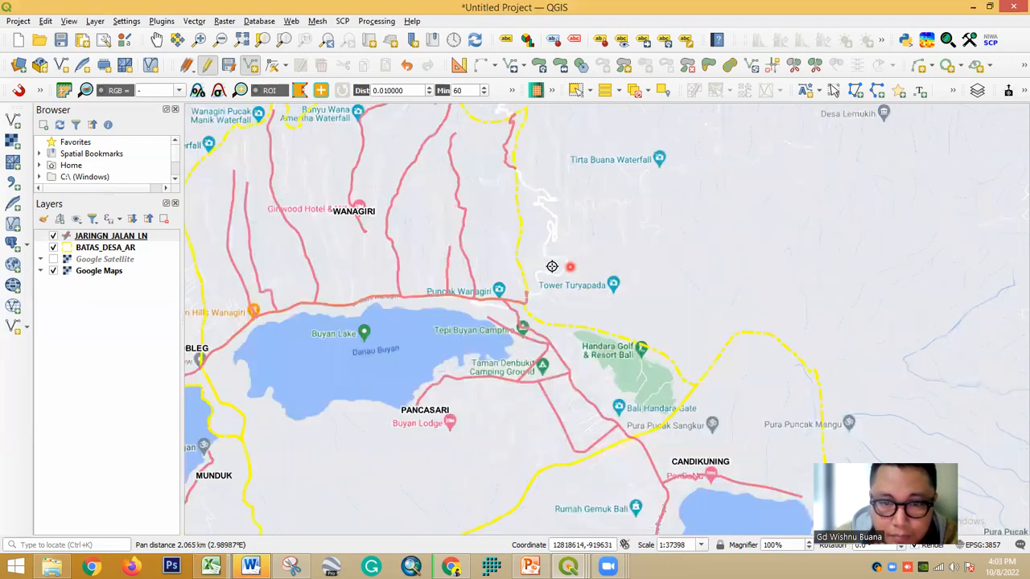
pyautogui.scroll(-1, 552, 266)
pyautogui.moveTo(673, 453); pyautogui.dragTo(707, 362)
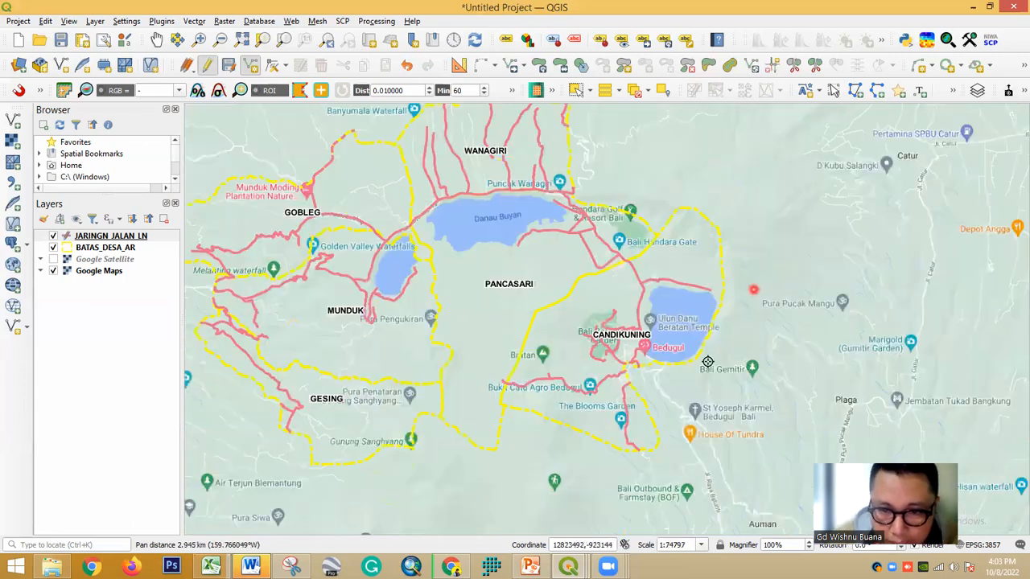
pyautogui.moveTo(449, 405); pyautogui.dragTo(549, 376)
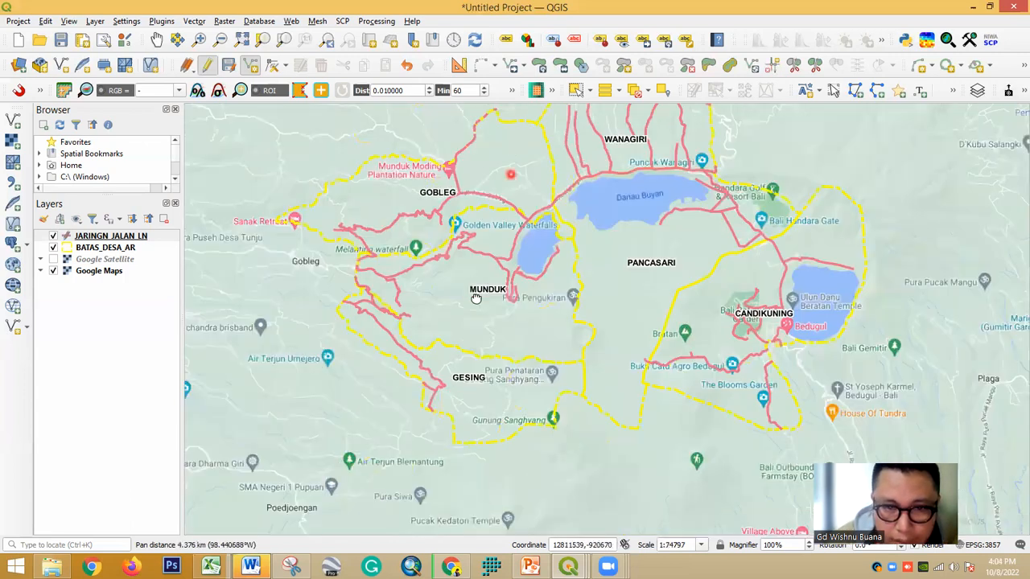
# Digitize a road in Gobleg from the junction near Kayu Kopi Villa west past Perkiraan site and Warung merlyn to the village boundary
pyautogui.moveTo(512, 150); pyautogui.dragTo(522, 287)
pyautogui.scroll(1, 350, 314)
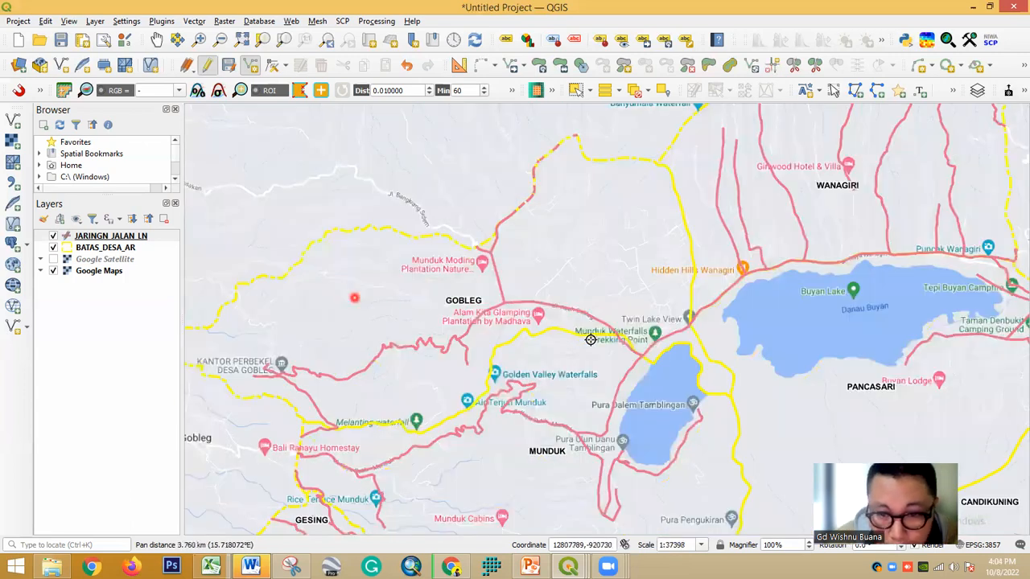
pyautogui.scroll(1, 595, 341)
pyautogui.click(618, 342)
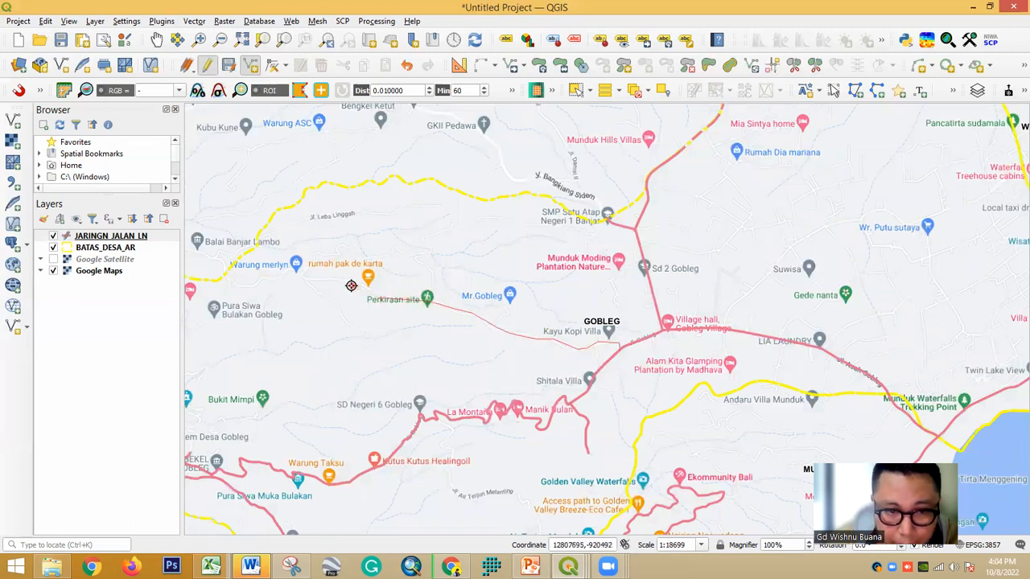
pyautogui.rightClick(226, 277)
# Fill in the Jalan_Fung attribute of the new Gobleg road and save the feature
pyautogui.click(593, 268)
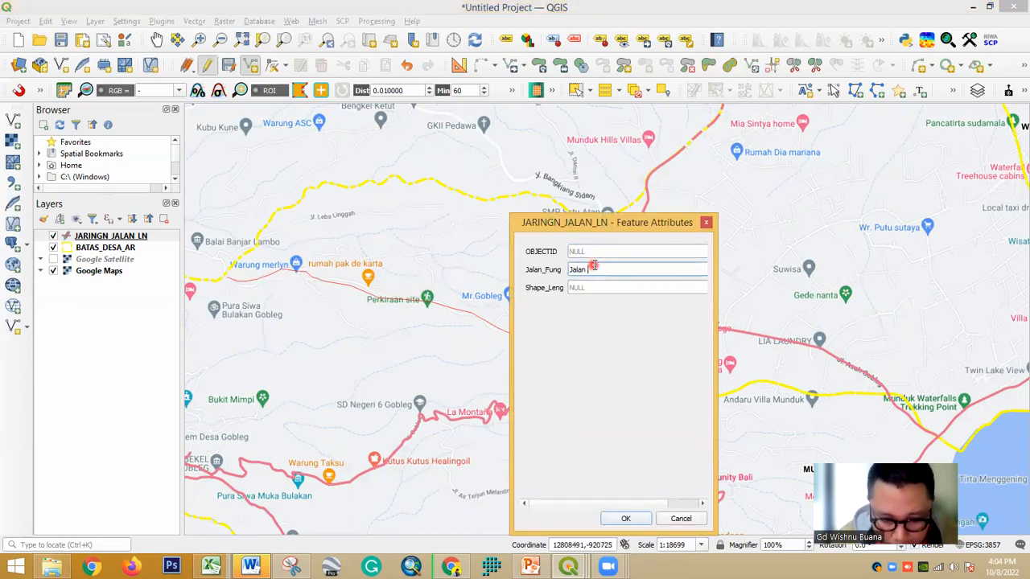
pyautogui.click(643, 367)
pyautogui.press('Return')
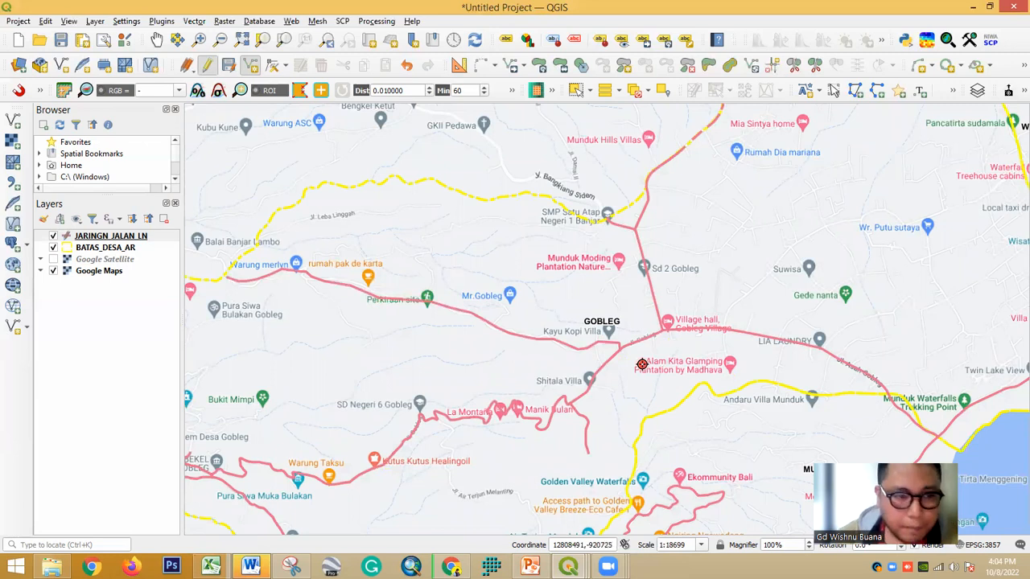
# End editing of JARINGN_JALAN_LN with its edits saved, and hide the JARINGN_JALAN_LN and BATAS_DESA_AR layers
pyautogui.click(207, 66)
pyautogui.click(491, 290)
pyautogui.scroll(-1, 479, 293)
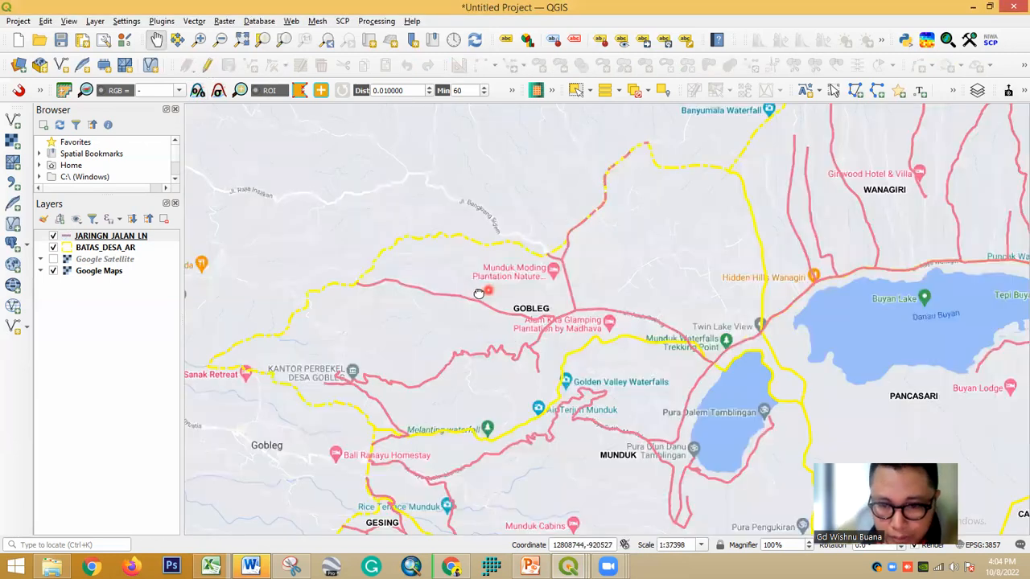
pyautogui.scroll(-1, 482, 224)
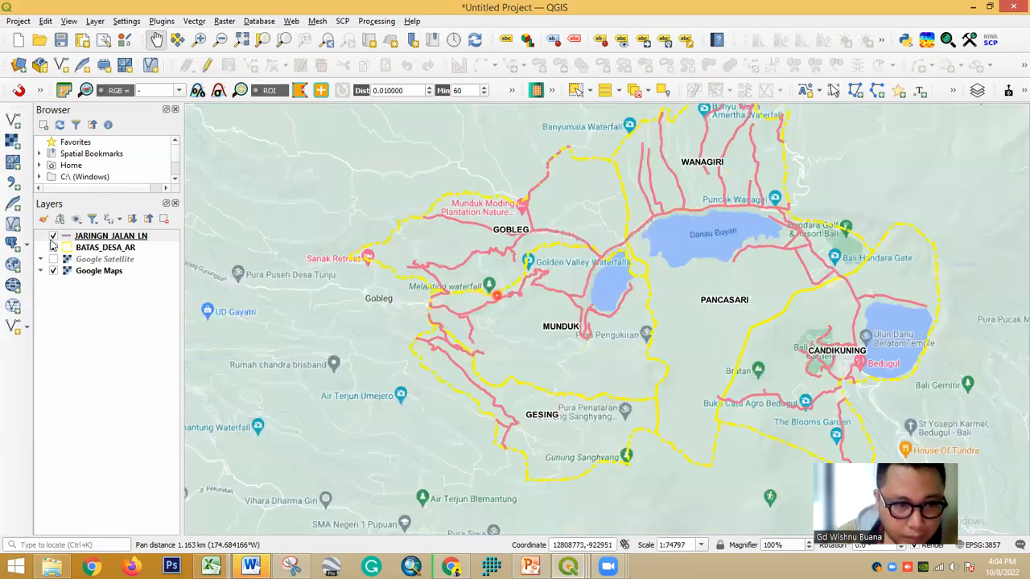
pyautogui.click(52, 236)
pyautogui.click(53, 247)
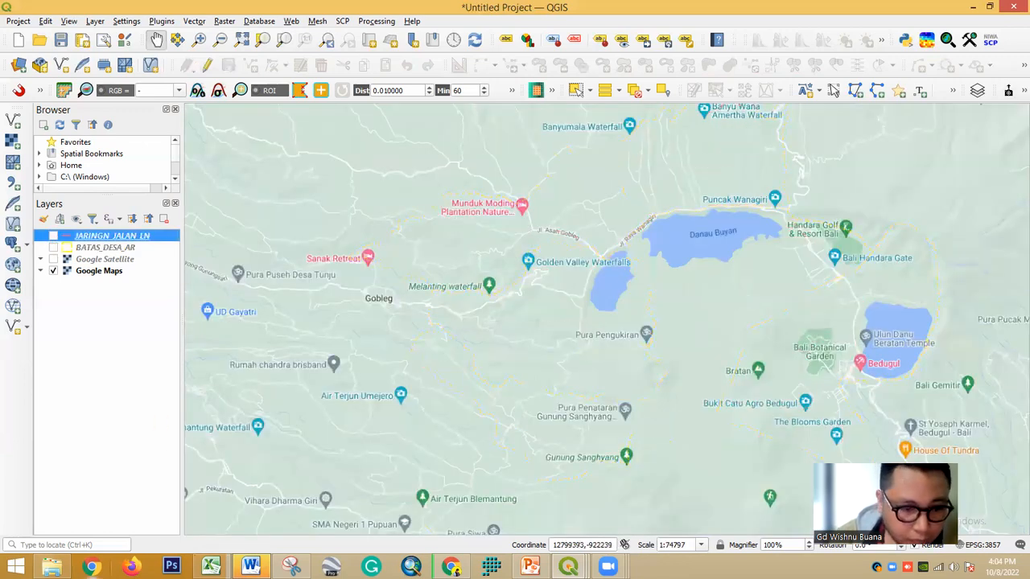
# Add the LOKASI_PENTING_PT shapefile from the ##_2022___Bahan_Praktikum_mahasiswa folder to the QGIS project
pyautogui.click(52, 567)
pyautogui.click(338, 435)
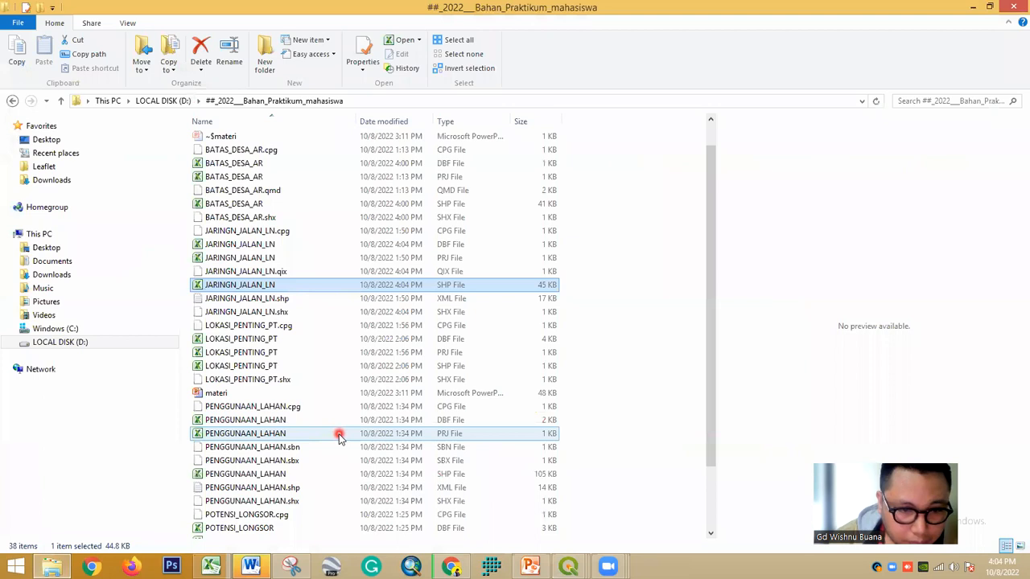
pyautogui.scroll(-2, 339, 435)
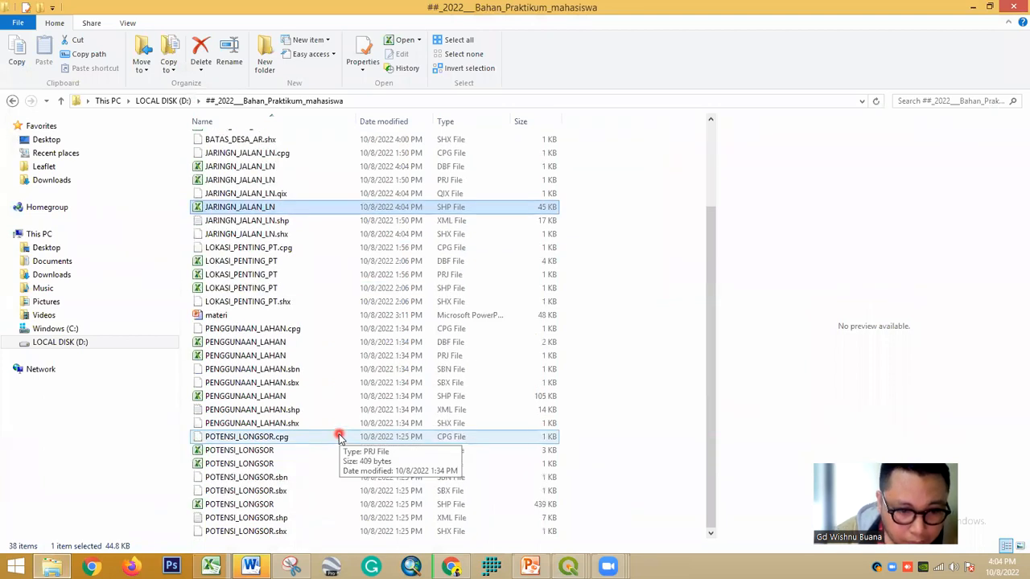
pyautogui.scroll(2, 320, 471)
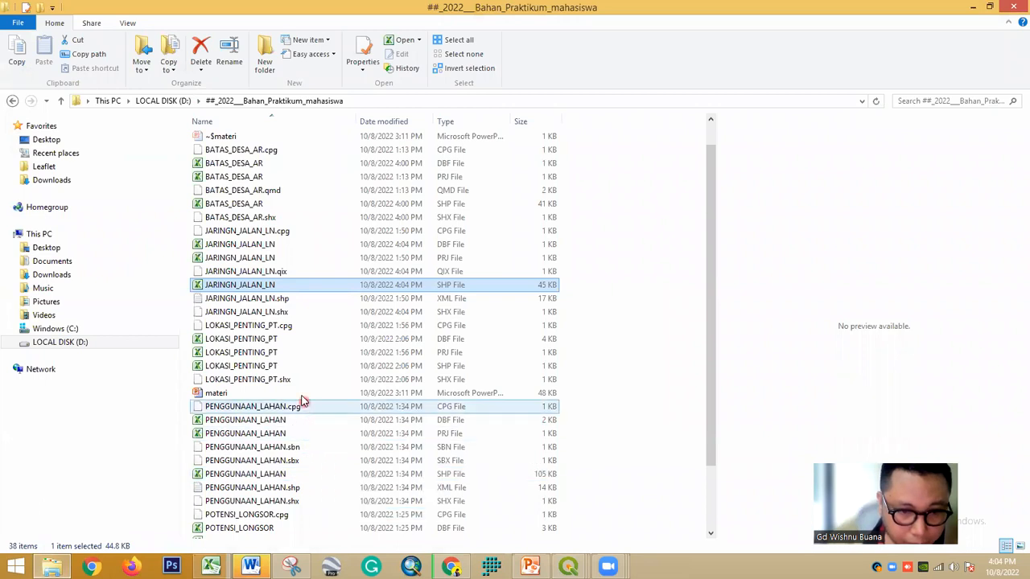
pyautogui.click(286, 341)
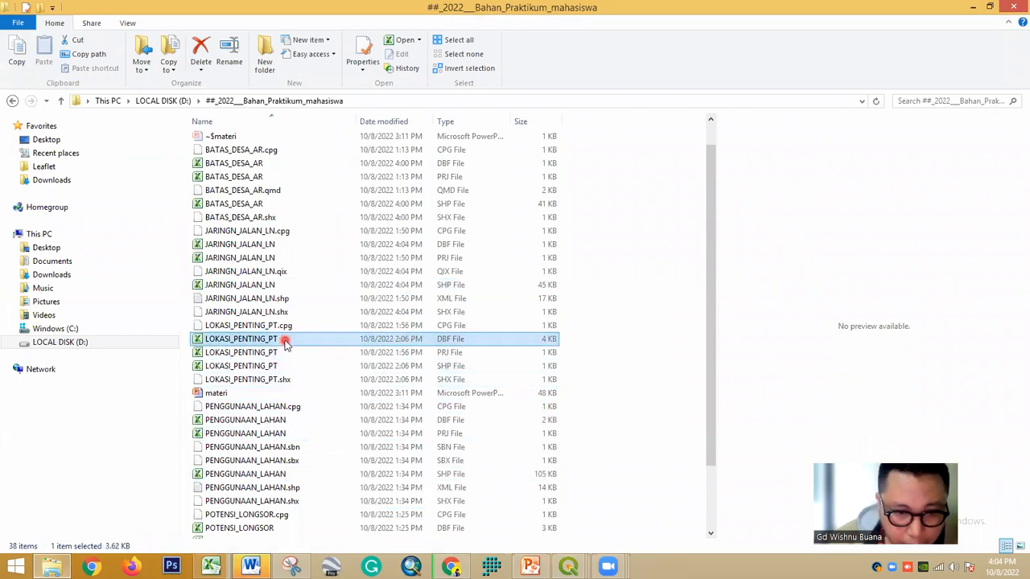
pyautogui.click(291, 366)
pyautogui.moveTo(222, 368)
pyautogui.mouseDown()
pyautogui.moveTo(400, 396)
pyautogui.moveTo(584, 496)
pyautogui.moveTo(568, 563)
pyautogui.moveTo(580, 515)
pyautogui.moveTo(129, 238)
pyautogui.mouseUp()
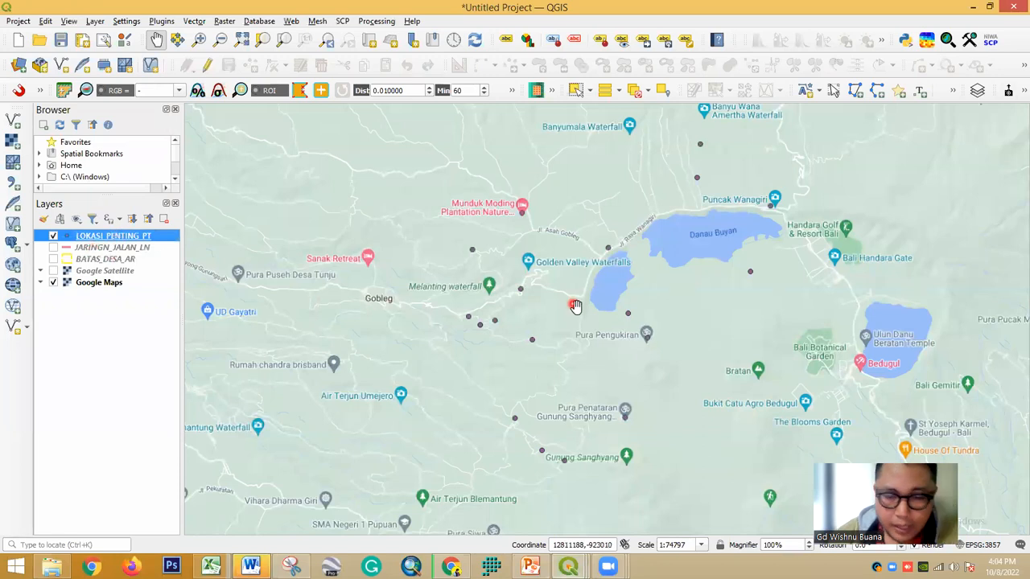
# Show the BATAS_DESA_AR layer again and inspect the location points within the Munduk and Gesing boundaries
pyautogui.click(54, 260)
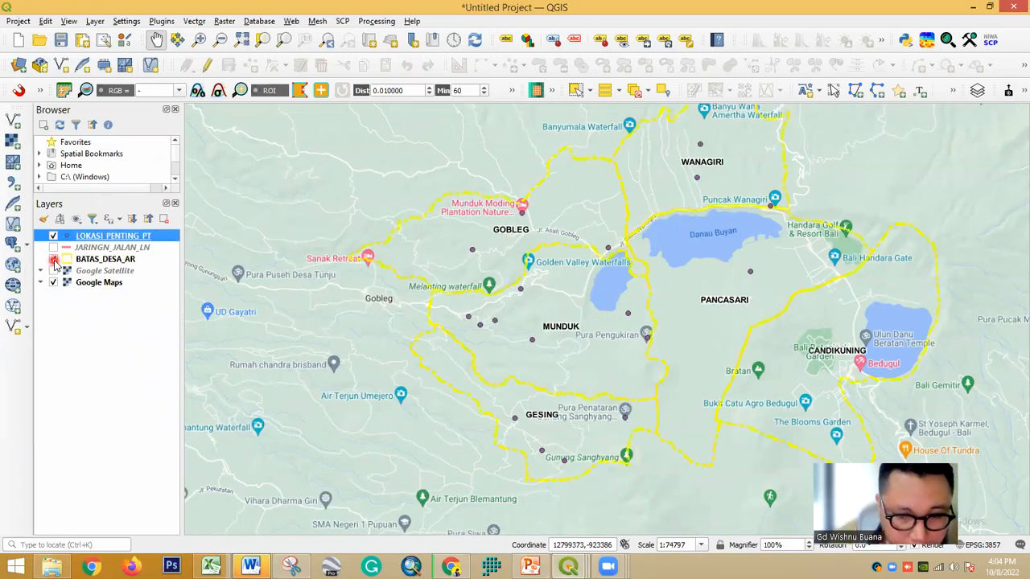
pyautogui.moveTo(784, 403); pyautogui.dragTo(635, 361)
pyautogui.scroll(1, 384, 309)
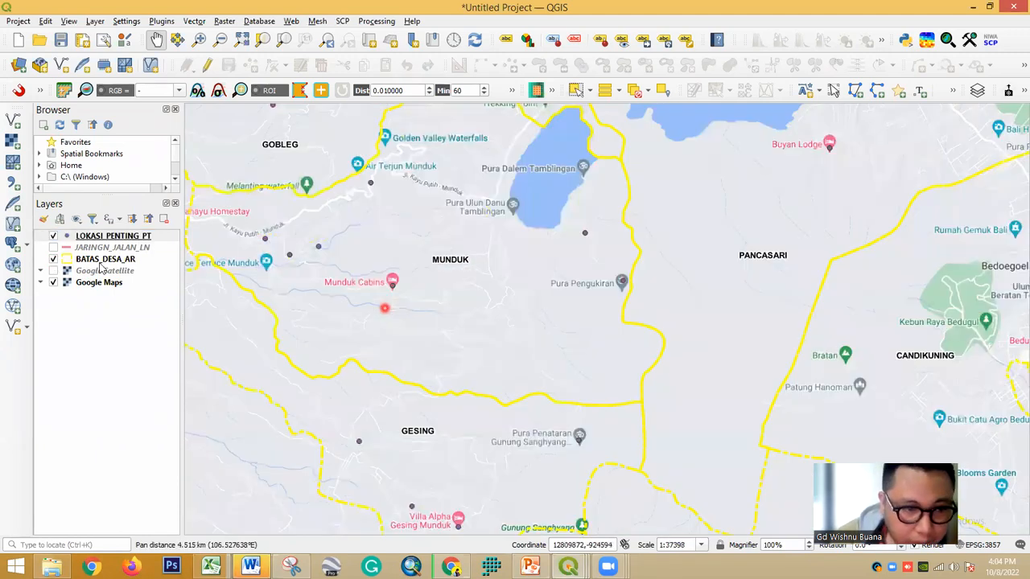
pyautogui.moveTo(339, 297); pyautogui.dragTo(479, 314)
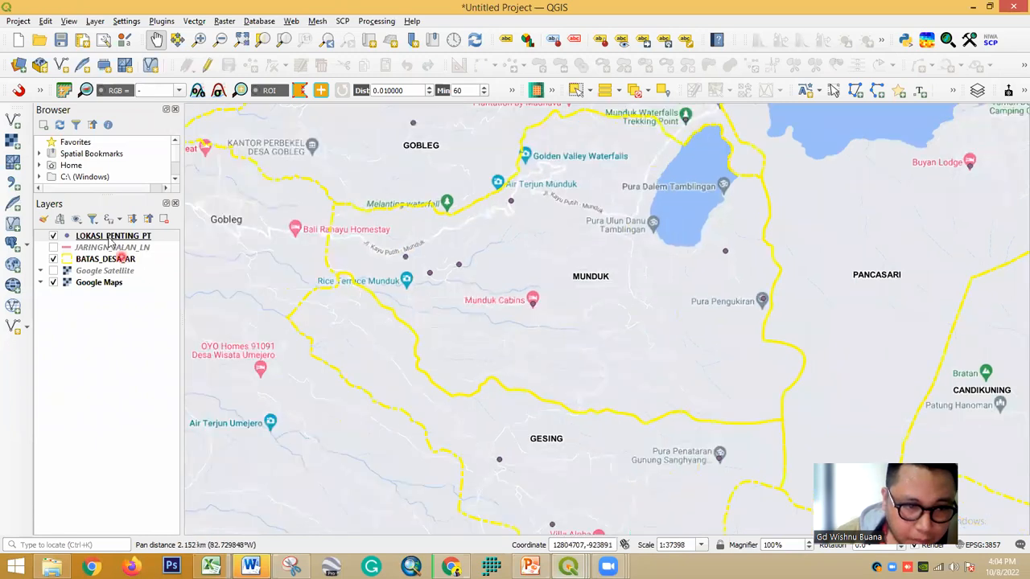
# Turn on single labels for the LOKASI_PENTING_PT layer, using the NAMA field as the label value
pyautogui.click(109, 238)
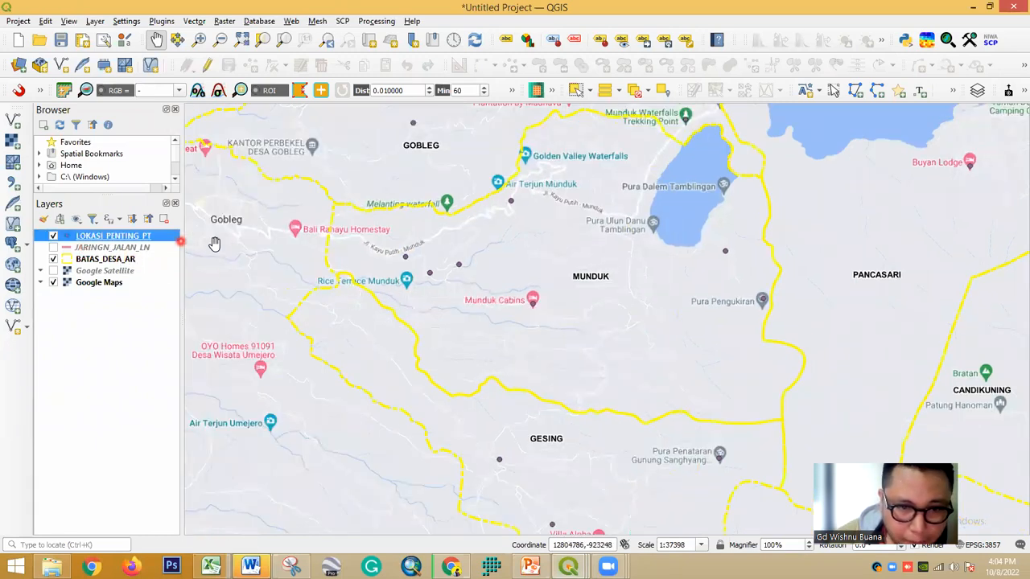
pyautogui.doubleClick(108, 236)
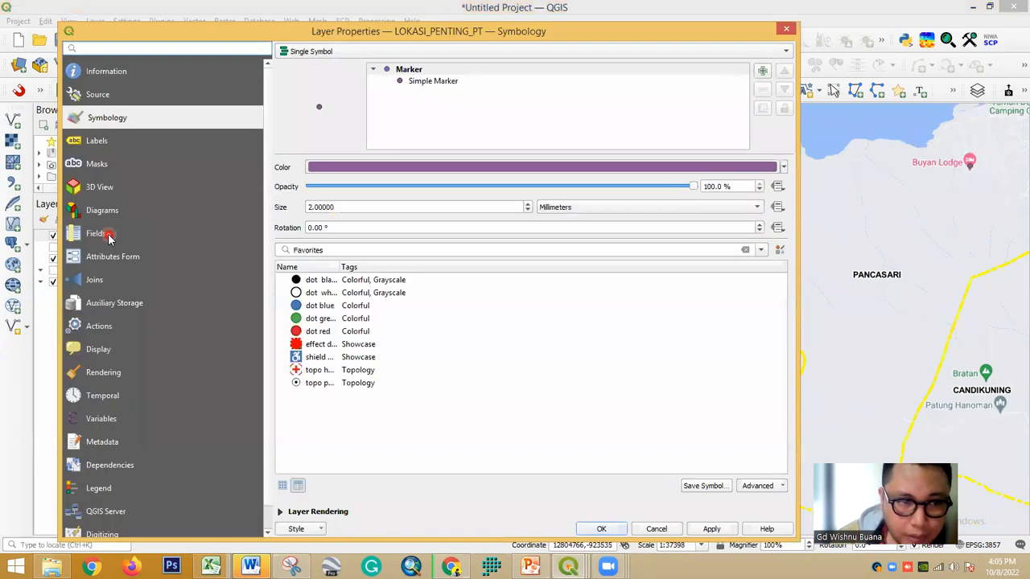
pyautogui.click(326, 51)
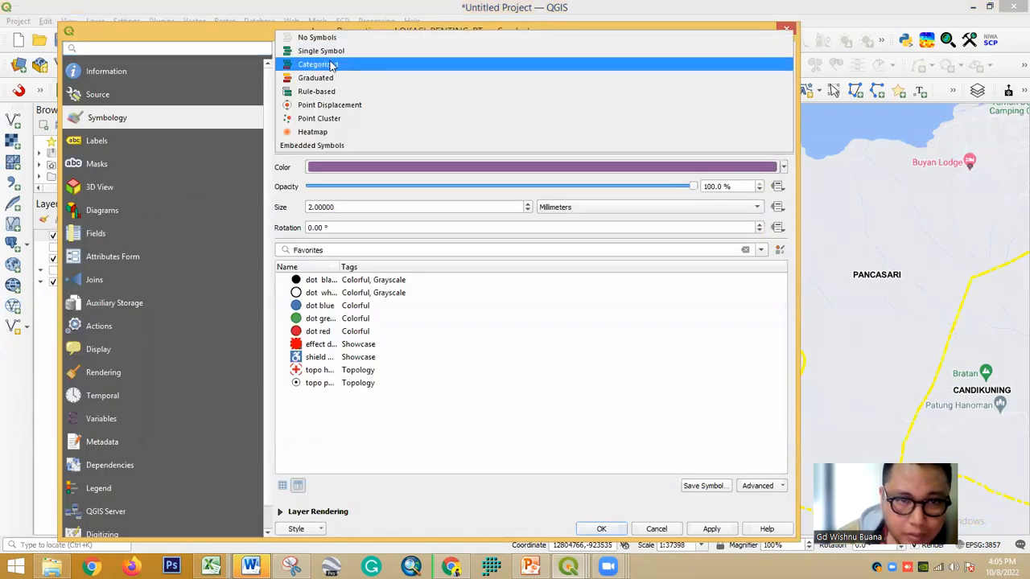
pyautogui.click(110, 143)
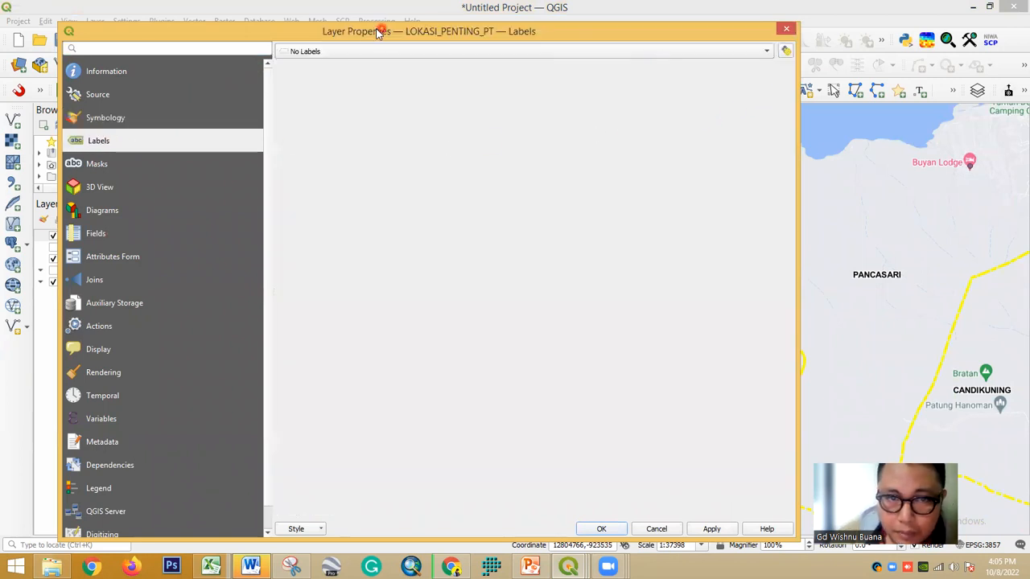
pyautogui.moveTo(357, 32); pyautogui.dragTo(344, 70)
pyautogui.click(752, 88)
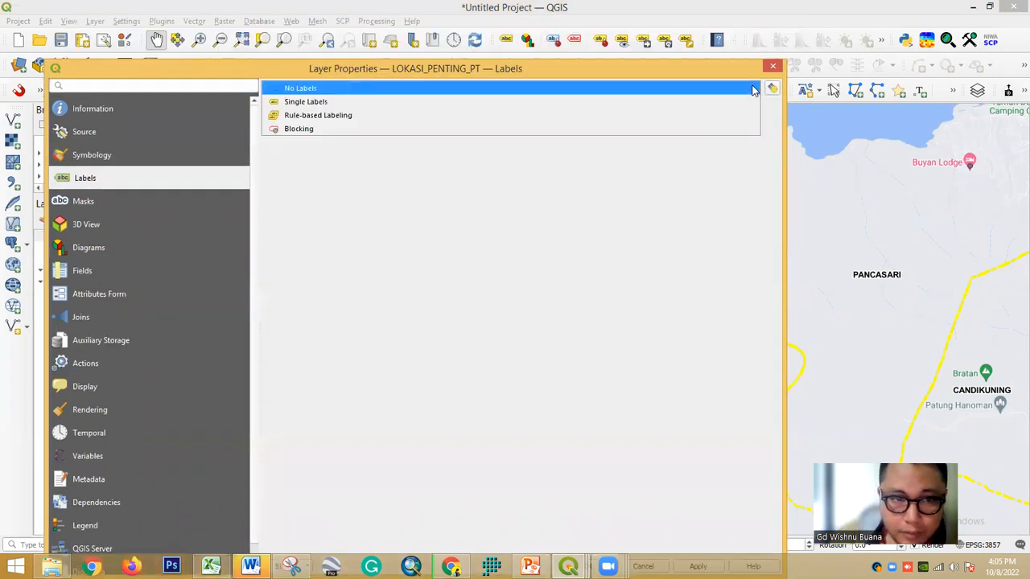
pyautogui.click(714, 102)
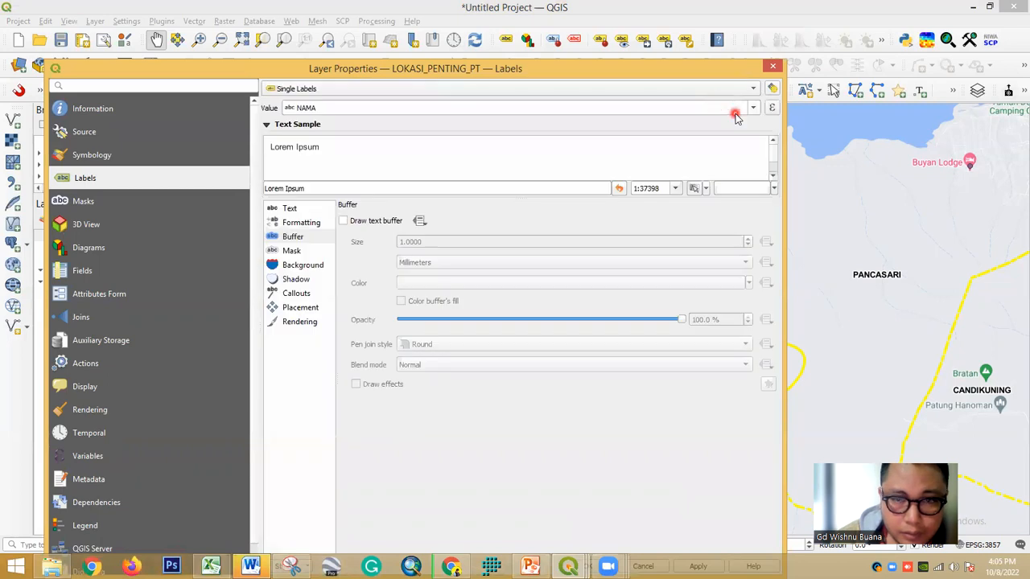
pyautogui.click(751, 107)
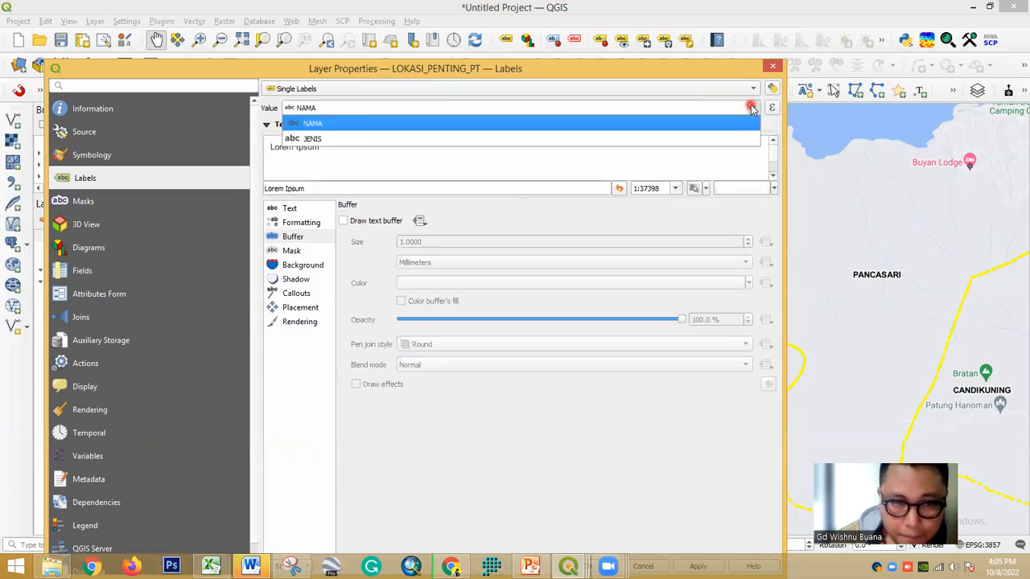
pyautogui.click(352, 124)
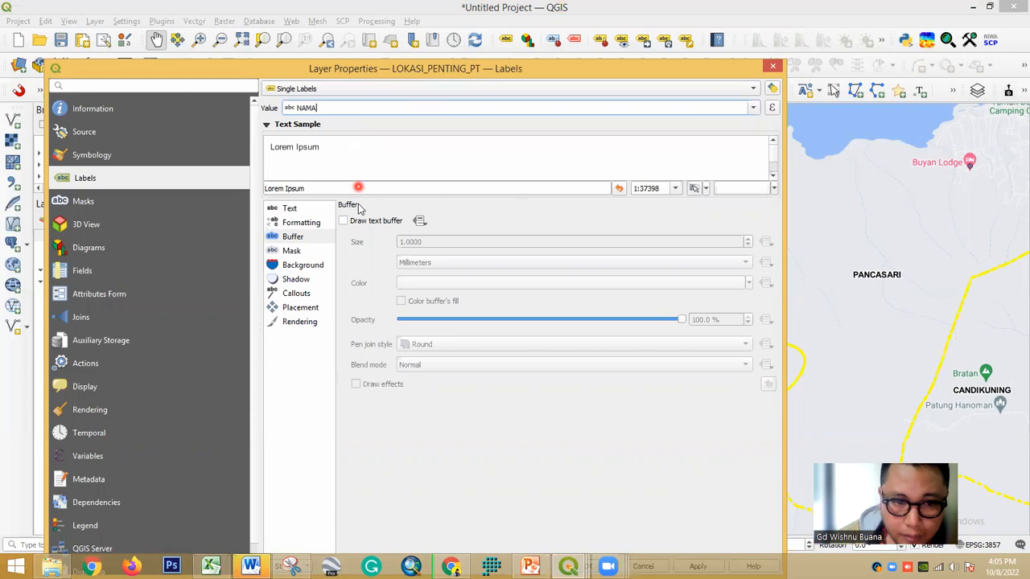
# Enable the text buffer for the LOKASI_PENTING_PT labels and set their font style to Bold
pyautogui.click(292, 237)
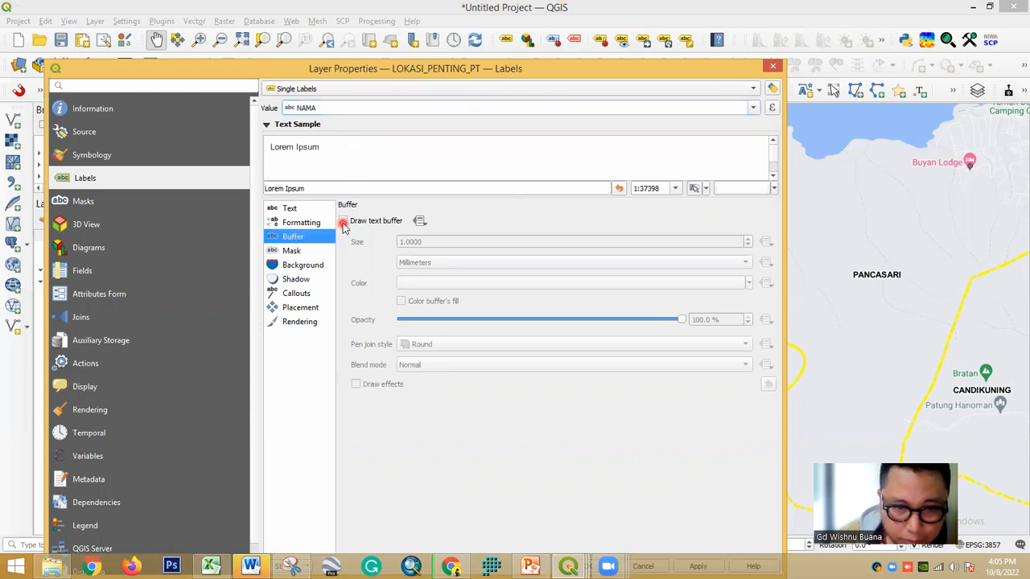
pyautogui.click(342, 221)
pyautogui.click(303, 210)
pyautogui.click(394, 244)
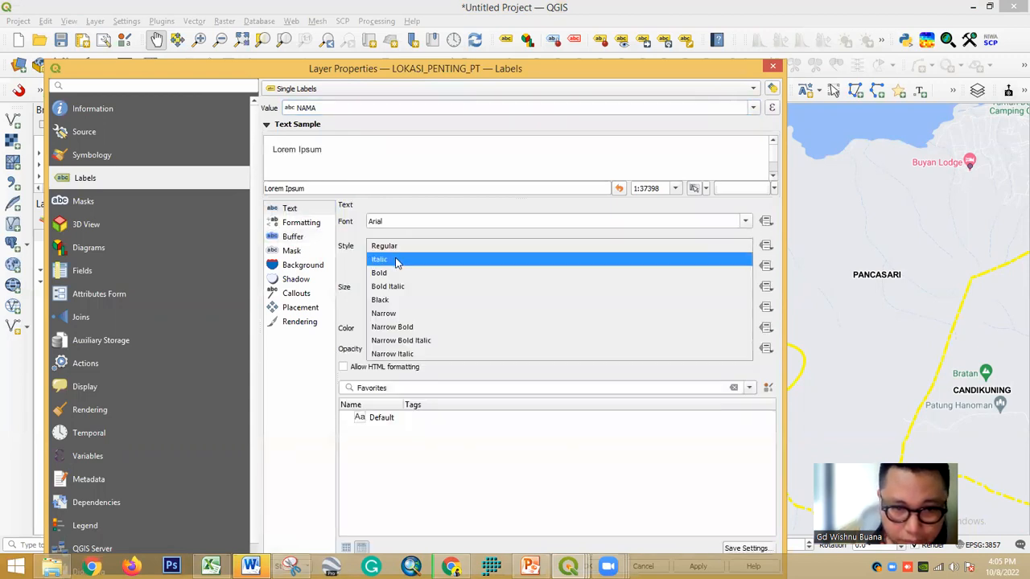
pyautogui.click(393, 273)
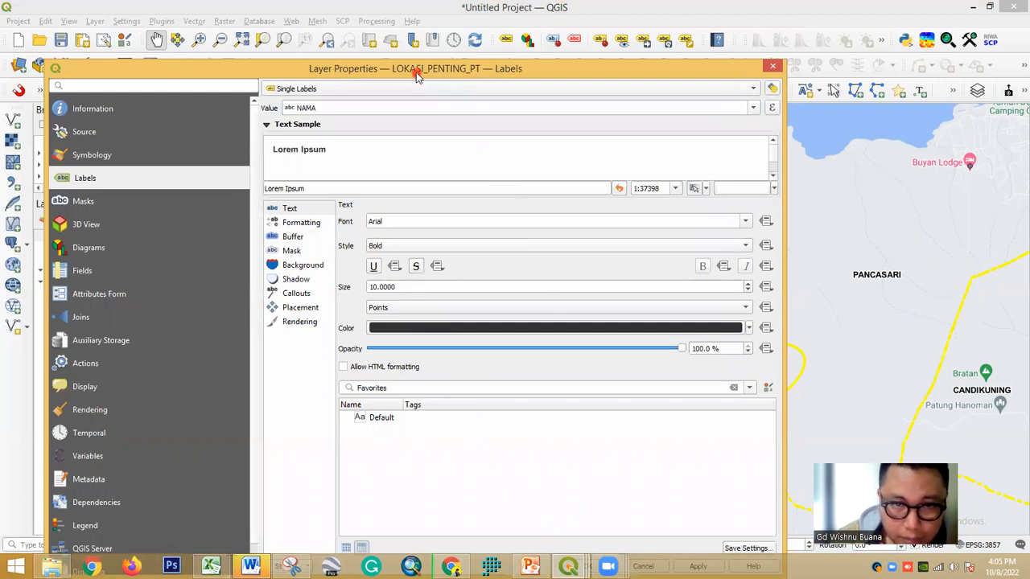
pyautogui.moveTo(417, 70); pyautogui.dragTo(416, 40)
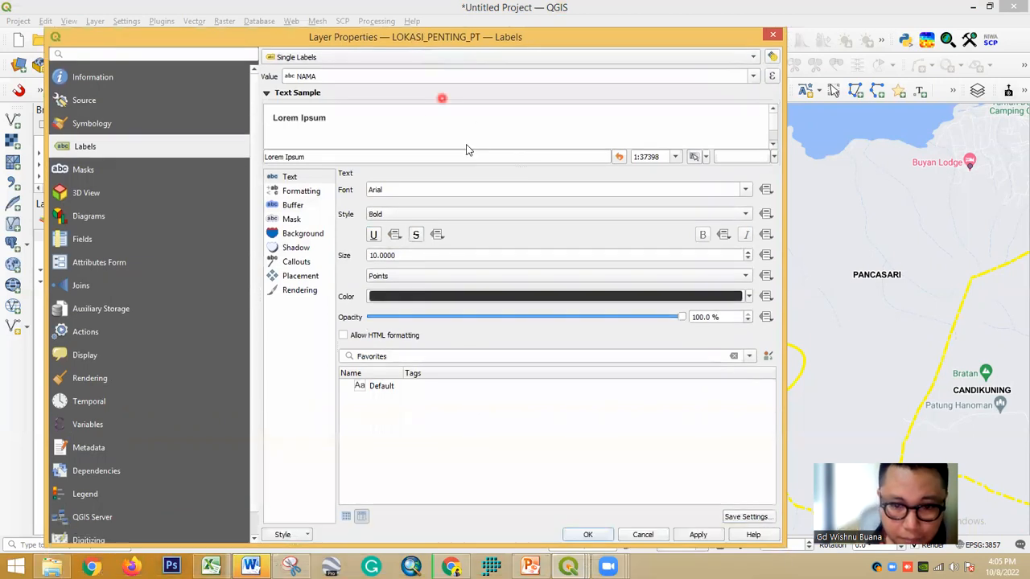
# Set the label placement distance to 1 millimetre and apply the label settings to the location points
pyautogui.click(295, 276)
pyautogui.moveTo(411, 260); pyautogui.dragTo(376, 262)
pyautogui.write('1')
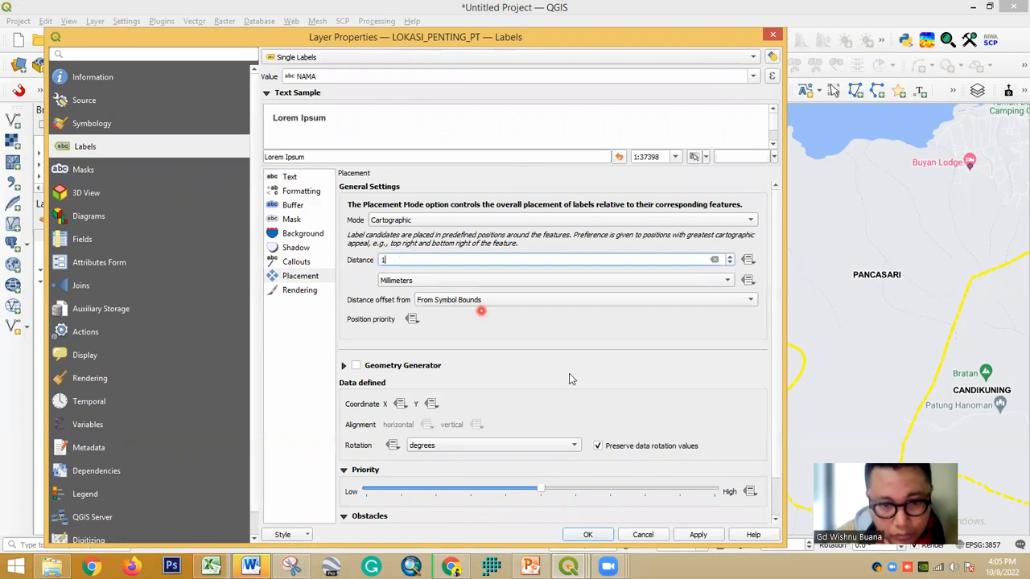
pyautogui.click(586, 538)
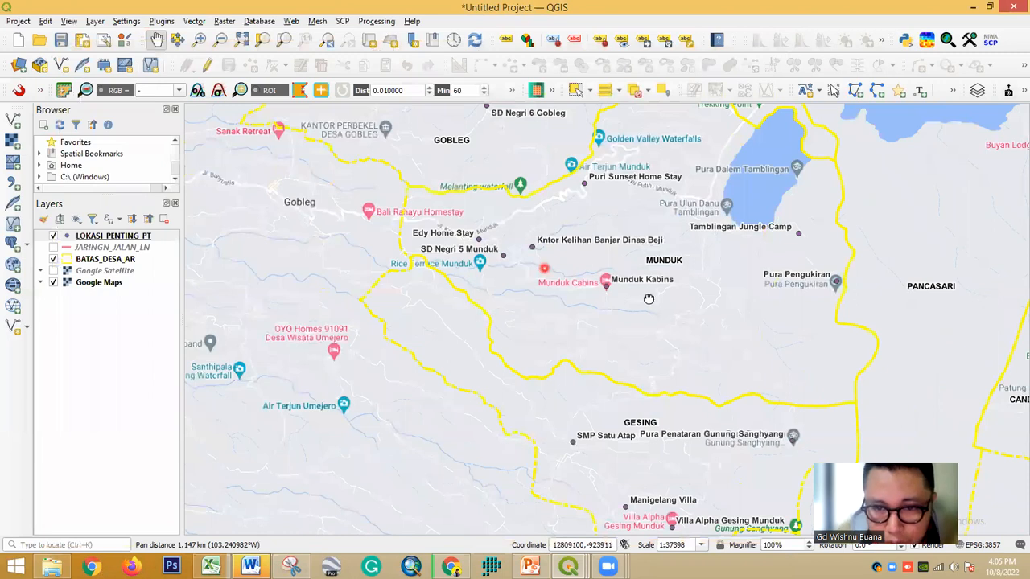
pyautogui.moveTo(648, 299); pyautogui.dragTo(604, 345)
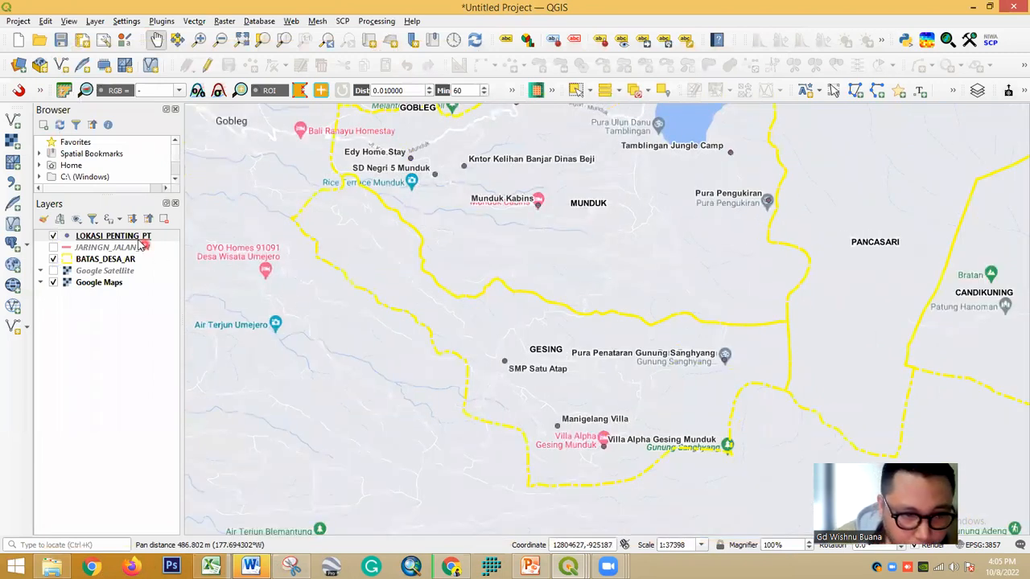
# Open the attribute table of LOKASI_PENTING_PT and fit the NAMA and JENIS columns to their contents
pyautogui.click(138, 235)
pyautogui.rightClick(138, 236)
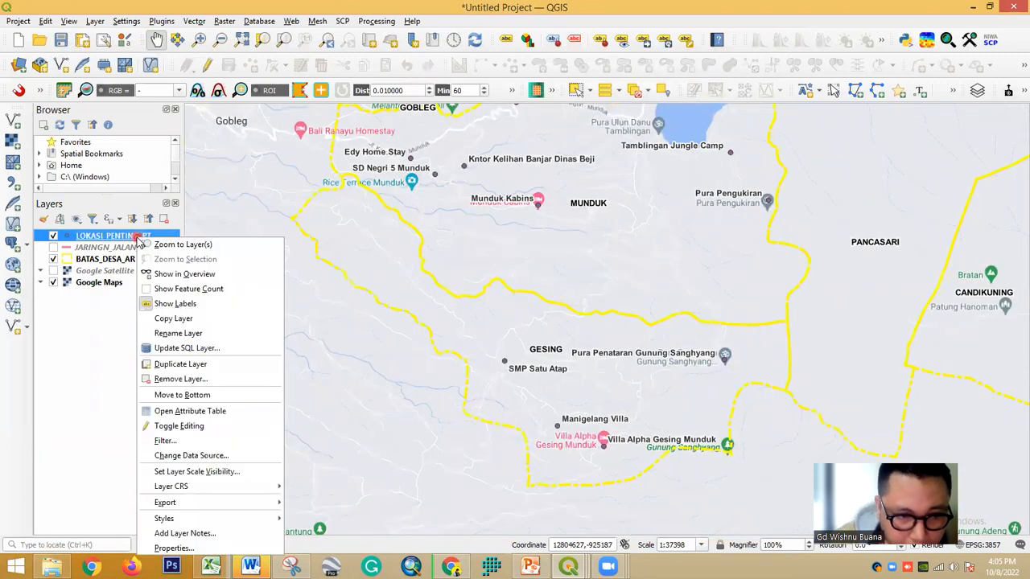
pyautogui.click(205, 416)
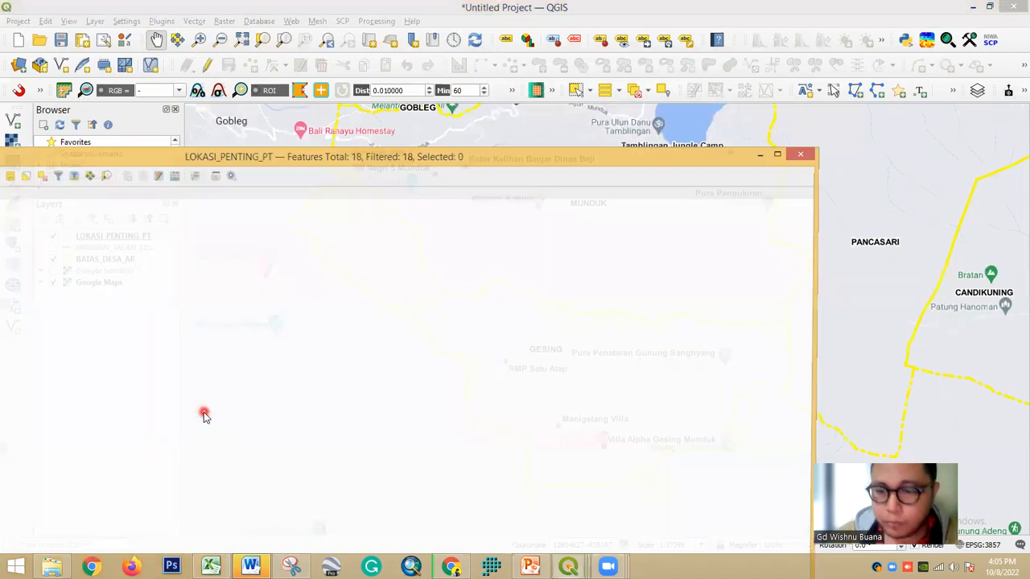
pyautogui.doubleClick(495, 167)
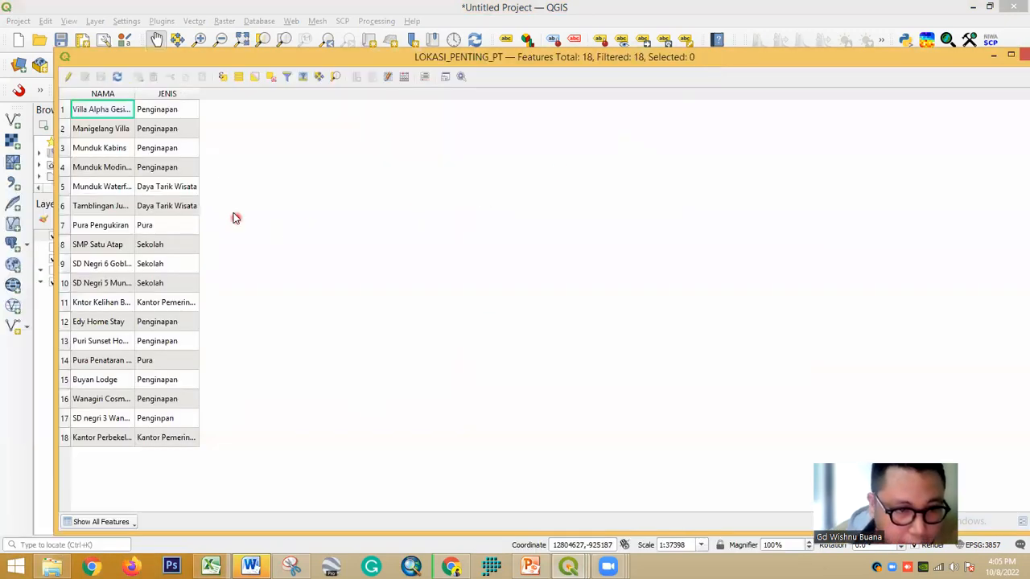
pyautogui.doubleClick(135, 93)
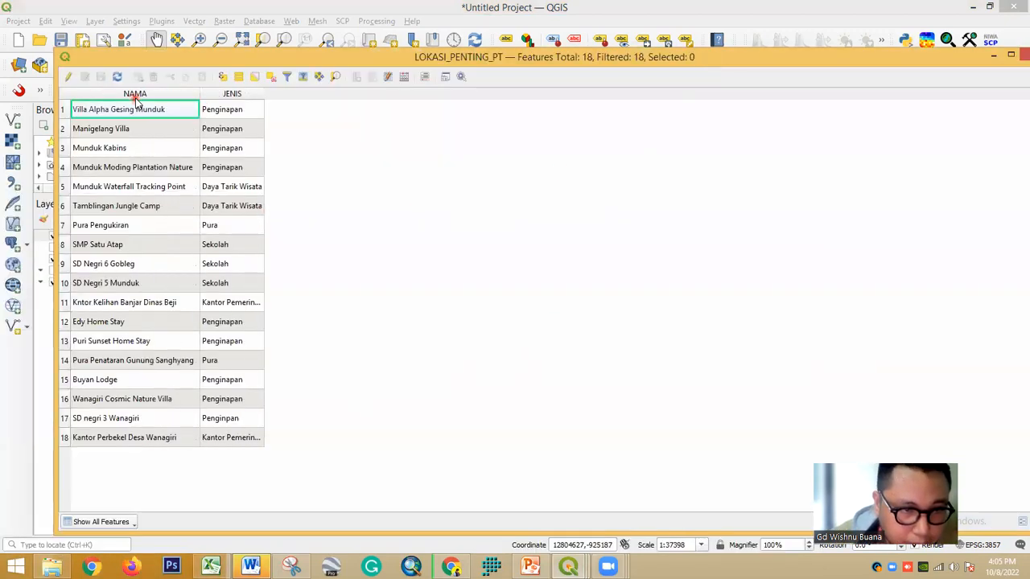
pyautogui.doubleClick(265, 94)
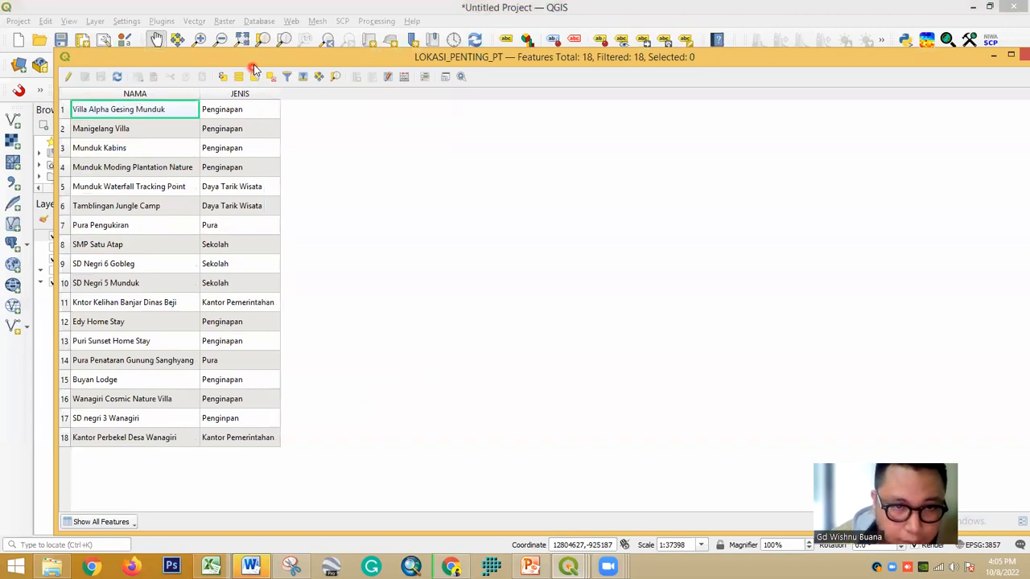
# Sort the location records by JENIS and by NAMA to examine the names and place types, and close the table
pyautogui.click(252, 93)
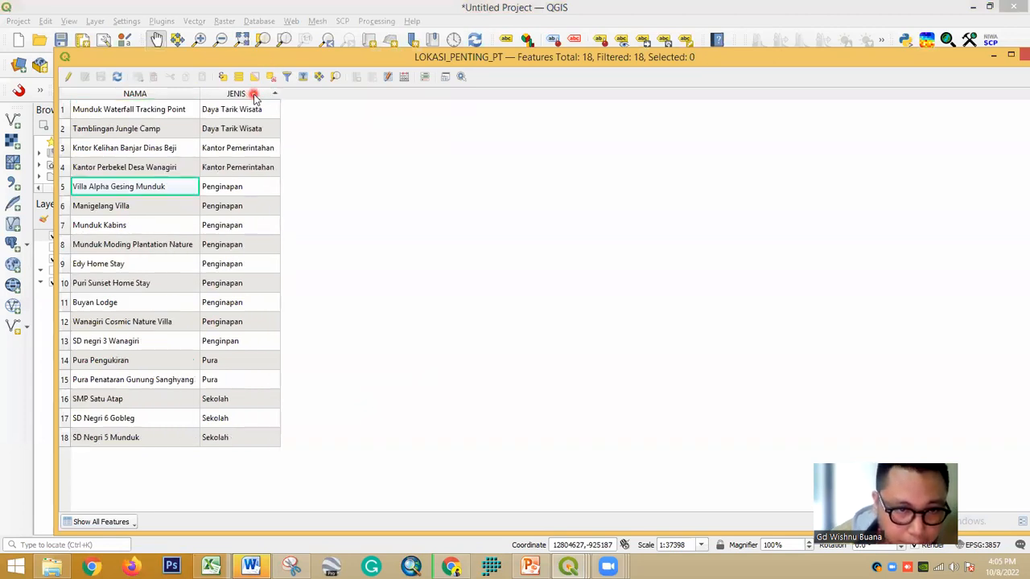
pyautogui.click(153, 94)
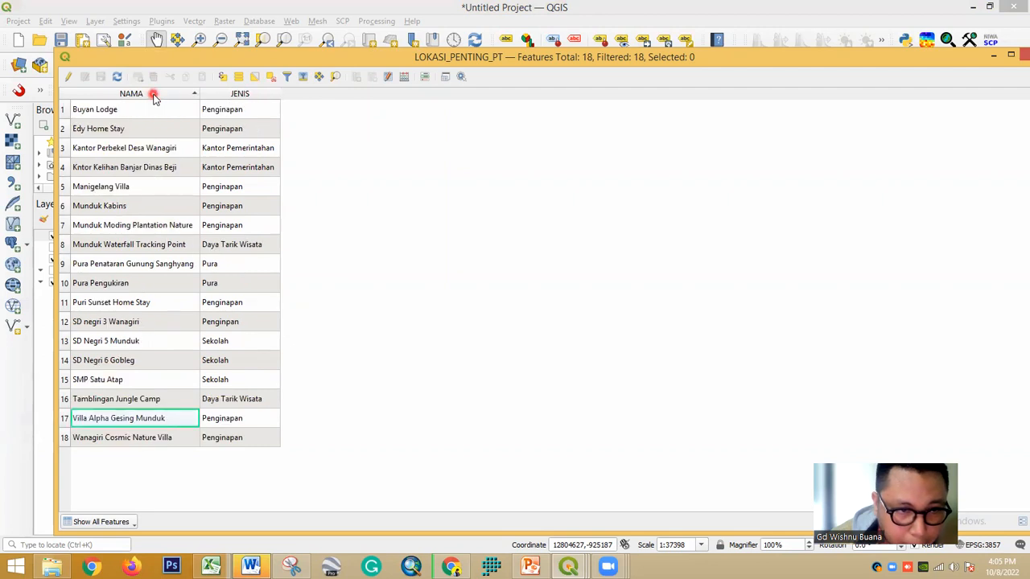
pyautogui.doubleClick(198, 62)
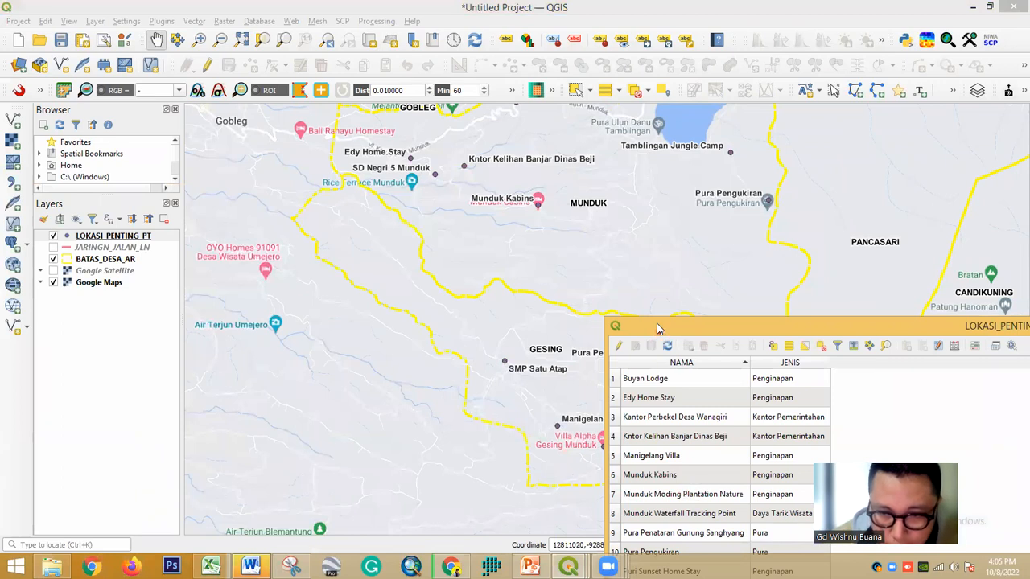
pyautogui.moveTo(657, 327); pyautogui.dragTo(517, 136)
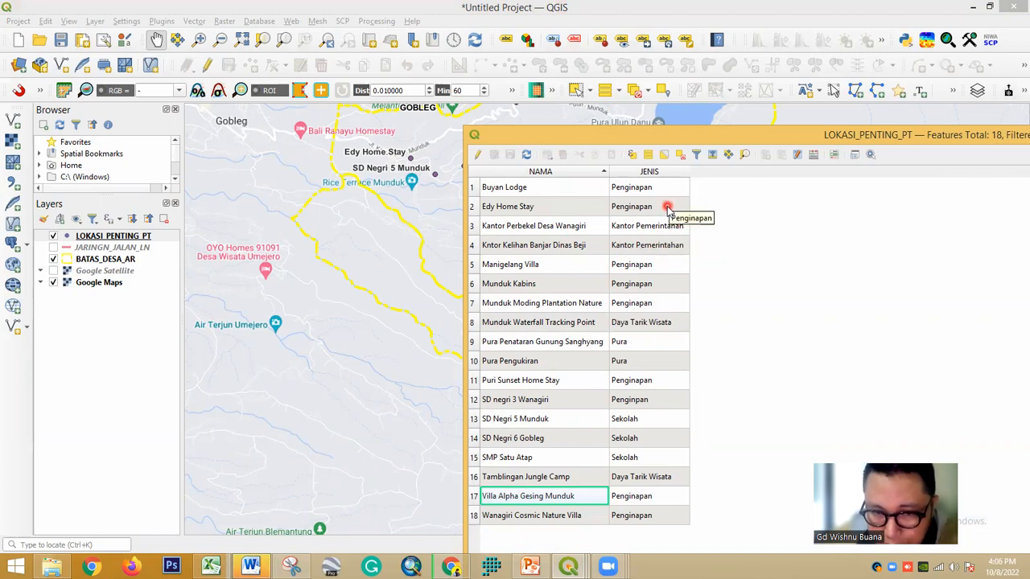
pyautogui.click(646, 171)
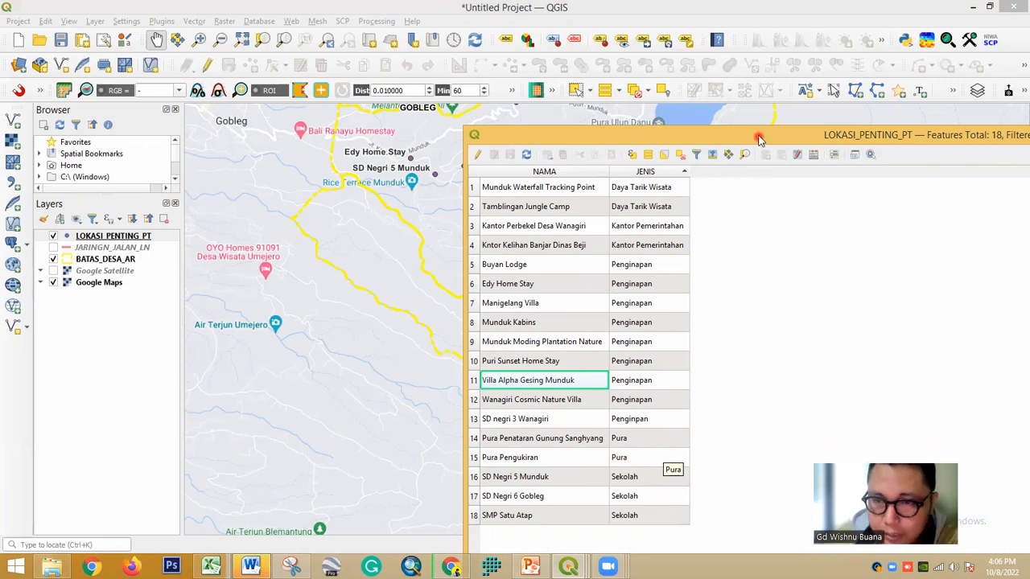
pyautogui.moveTo(758, 135); pyautogui.dragTo(336, 135)
pyautogui.moveTo(798, 140); pyautogui.dragTo(484, 168)
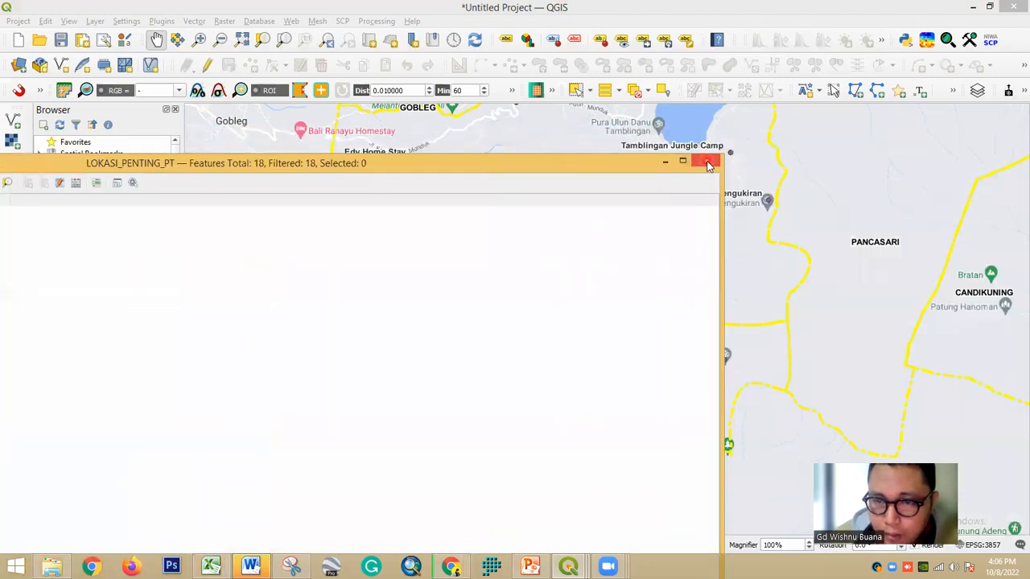
pyautogui.click(706, 161)
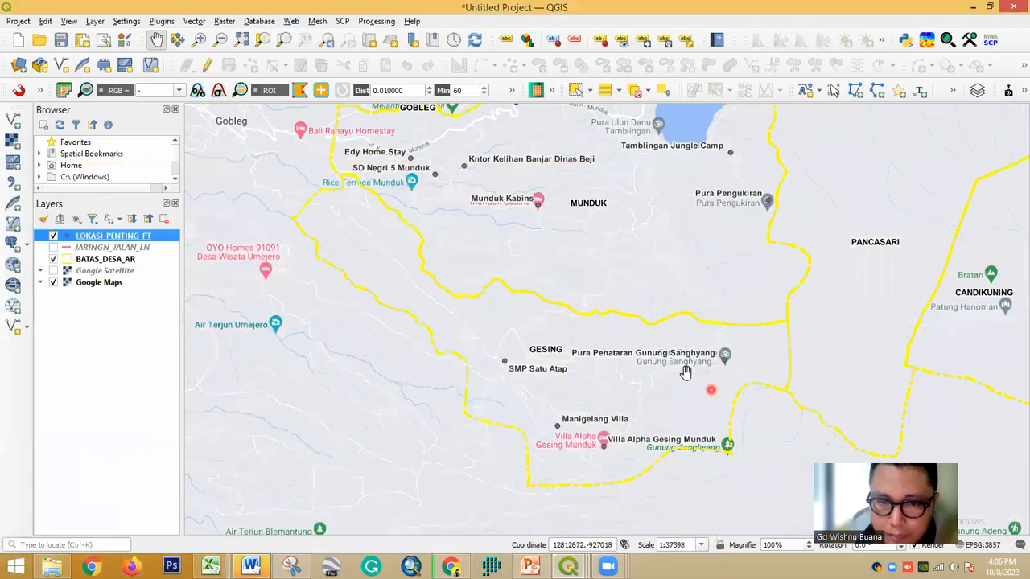
# Examine the Google Maps places around Candikuning and Danau Beratan for a location missing from the point layer
pyautogui.scroll(-1, 634, 340)
pyautogui.moveTo(794, 275); pyautogui.dragTo(712, 388)
pyautogui.moveTo(839, 414); pyautogui.dragTo(572, 317)
pyautogui.scroll(1, 571, 317)
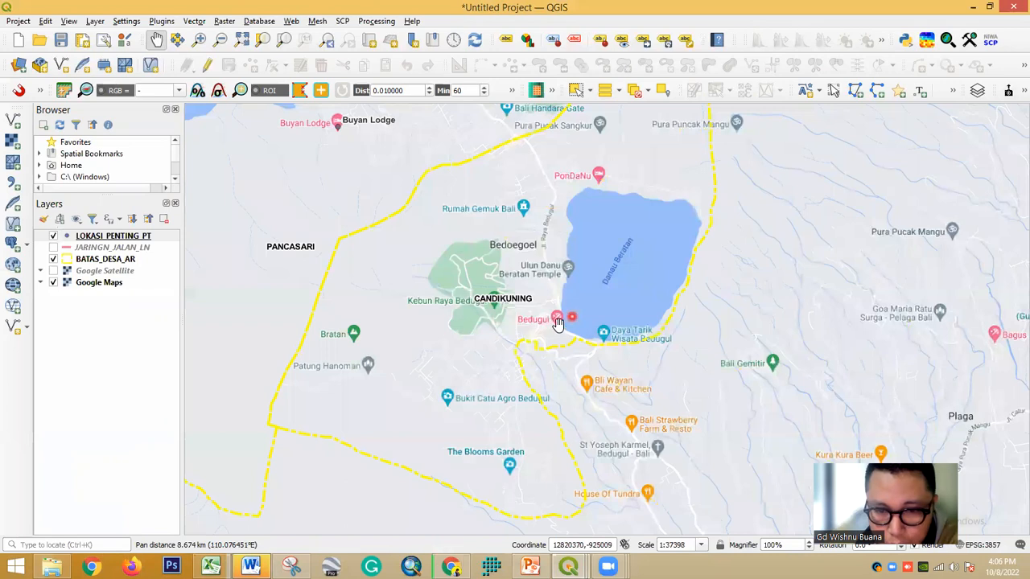
pyautogui.scroll(1, 556, 326)
pyautogui.scroll(2, 564, 332)
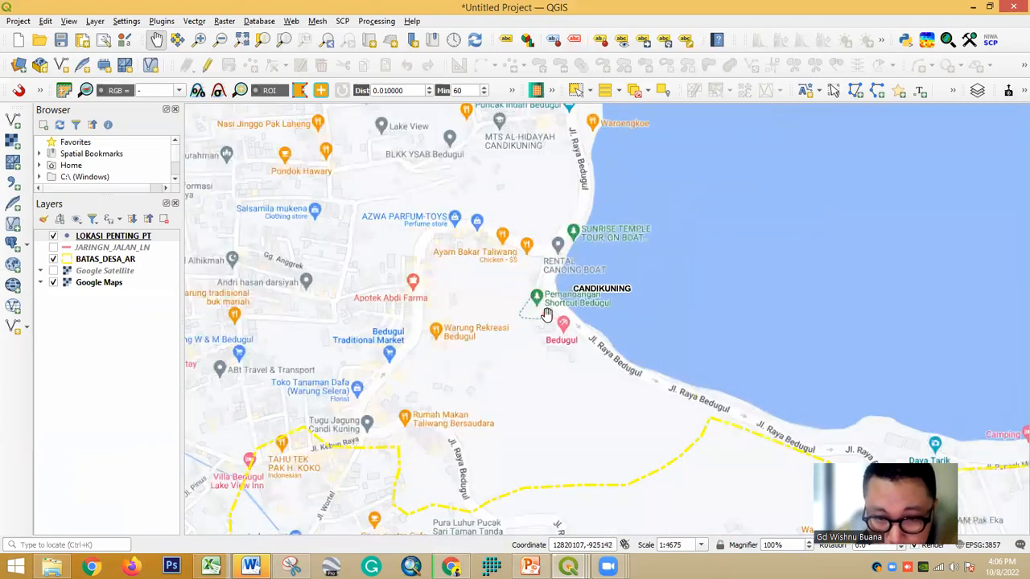
pyautogui.scroll(-2, 547, 313)
pyautogui.scroll(-2, 546, 313)
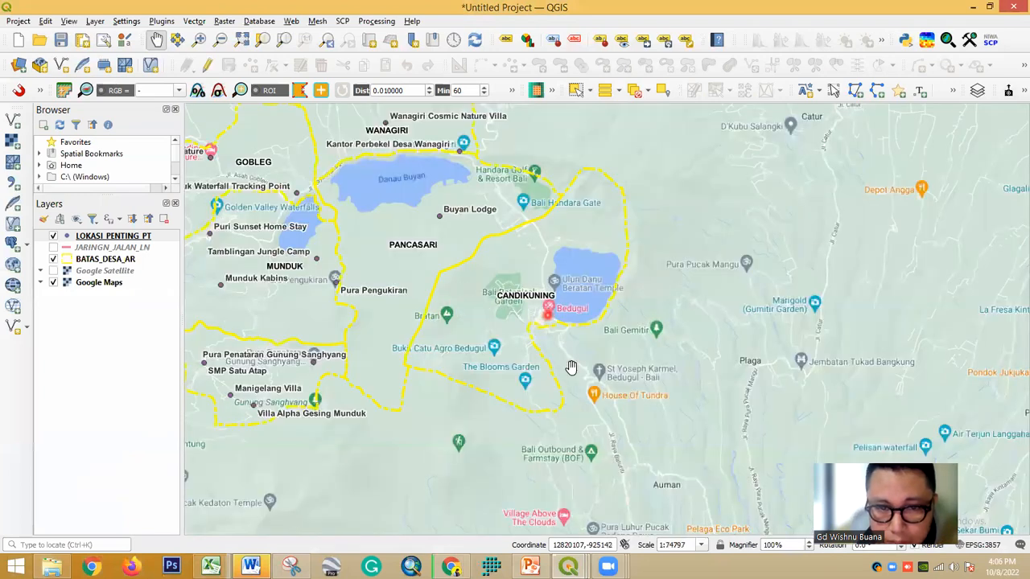
# Start editing LOKASI_PENTING_PT and add a point on Buyan Camping Camp in Pancasari, by the shore of Danau Buyan
pyautogui.moveTo(427, 178); pyautogui.dragTo(494, 286)
pyautogui.scroll(3, 554, 279)
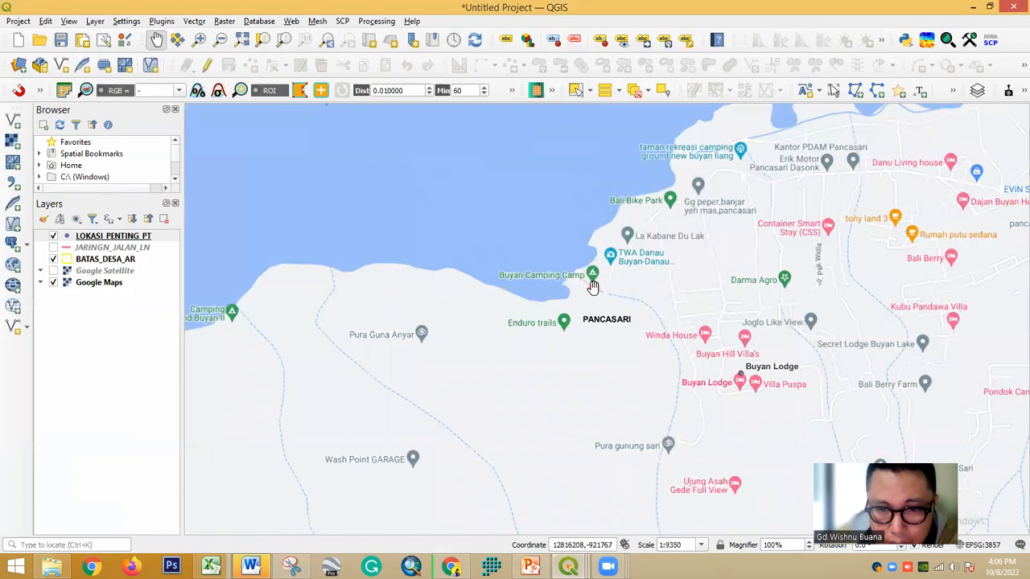
pyautogui.click(104, 236)
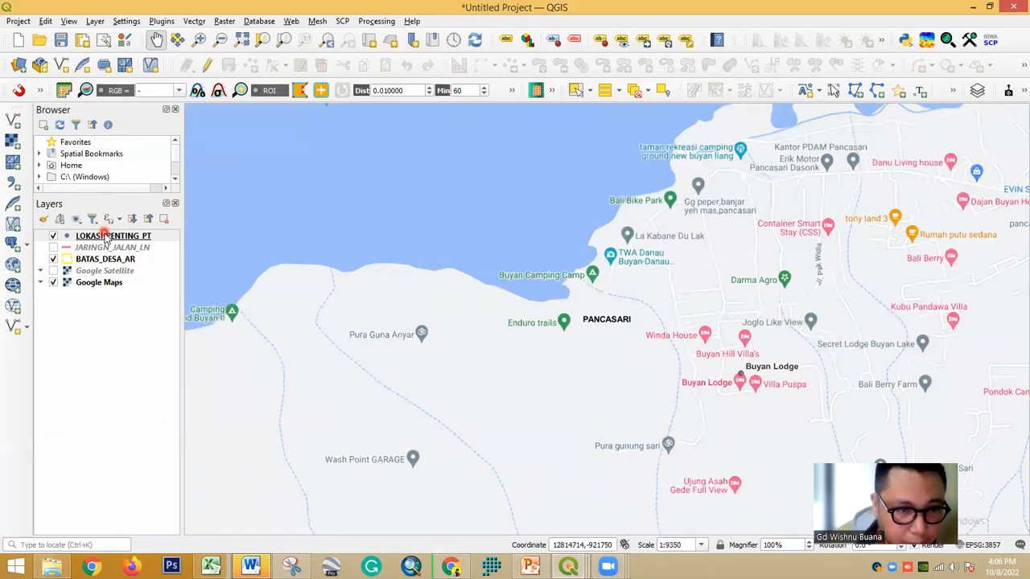
pyautogui.click(207, 66)
pyautogui.click(250, 66)
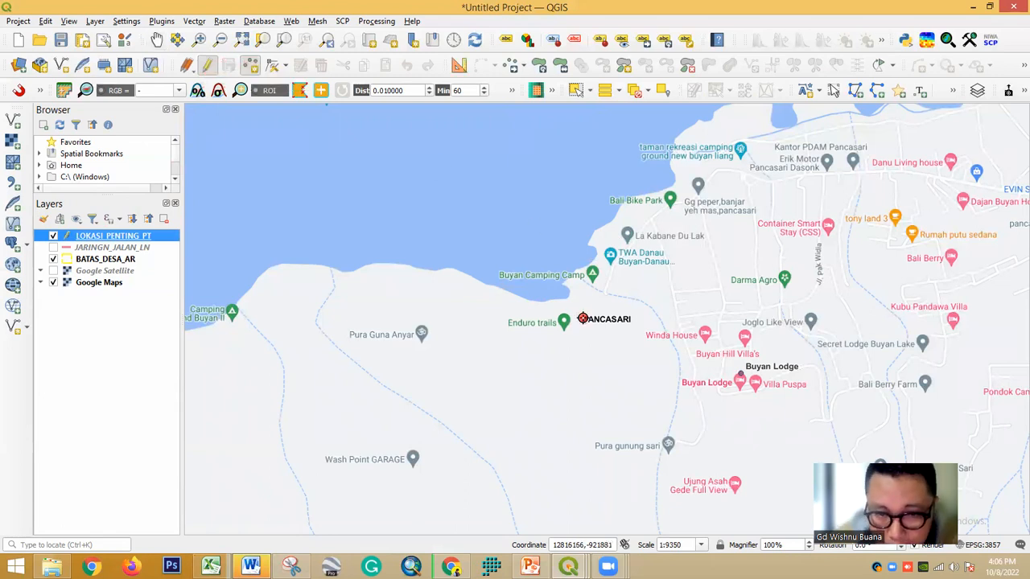
pyautogui.click(592, 270)
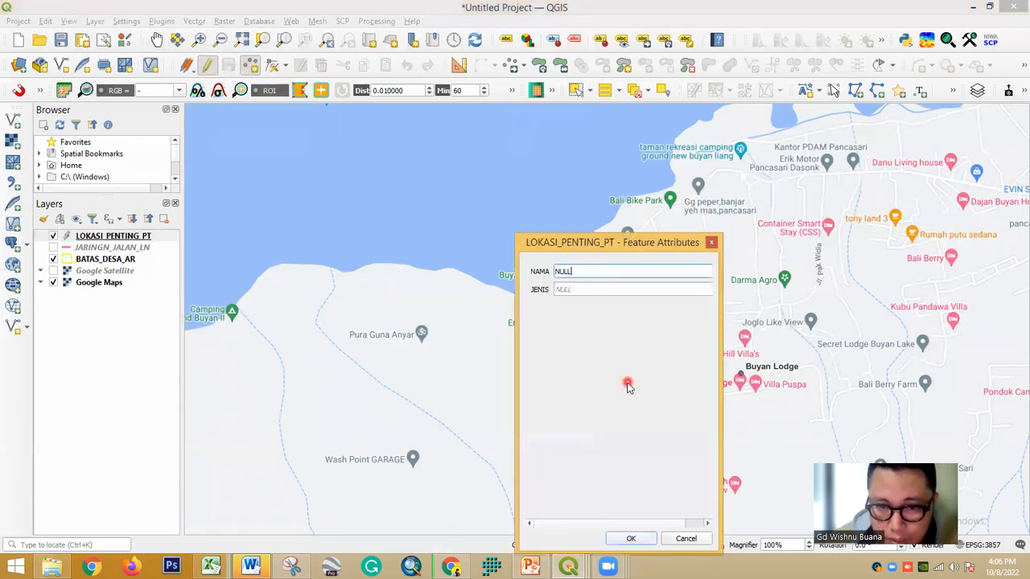
# Enter Buyan Camping Camp as NAMA and Daya Tarik Wisata as JENIS for the new point, and save its attributes
pyautogui.moveTo(611, 242); pyautogui.dragTo(923, 270)
pyautogui.click(919, 298)
pyautogui.moveTo(859, 279); pyautogui.dragTo(778, 199)
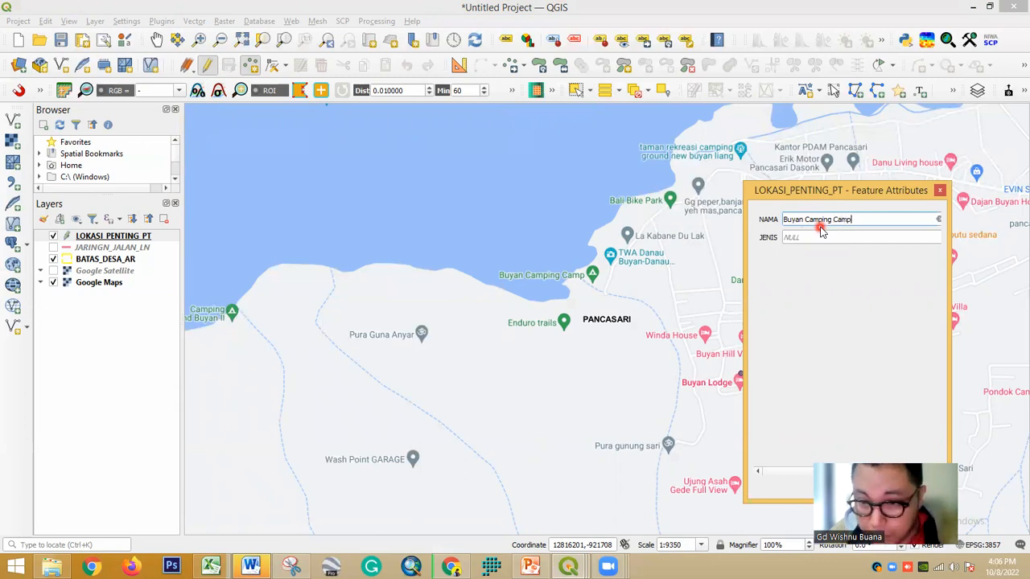
pyautogui.click(807, 237)
pyautogui.write('Daya Tarik Wisata')
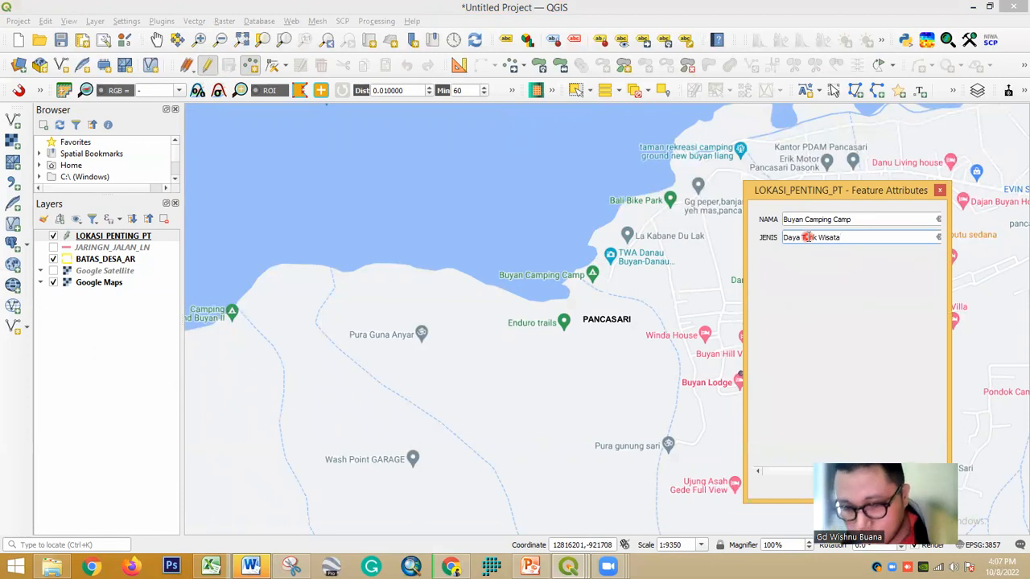
pyautogui.press('Return')
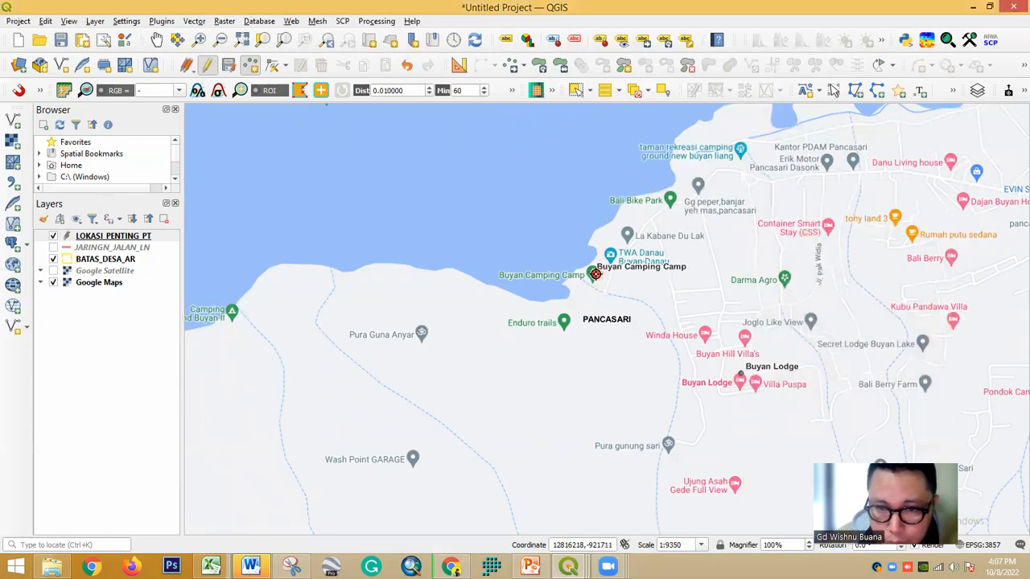
# Add a point on Kubu Pandawa Villa in Pancasari with NAMA Kubu Pandawa Villa and JENIS Penginapan
pyautogui.moveTo(601, 328); pyautogui.dragTo(538, 416)
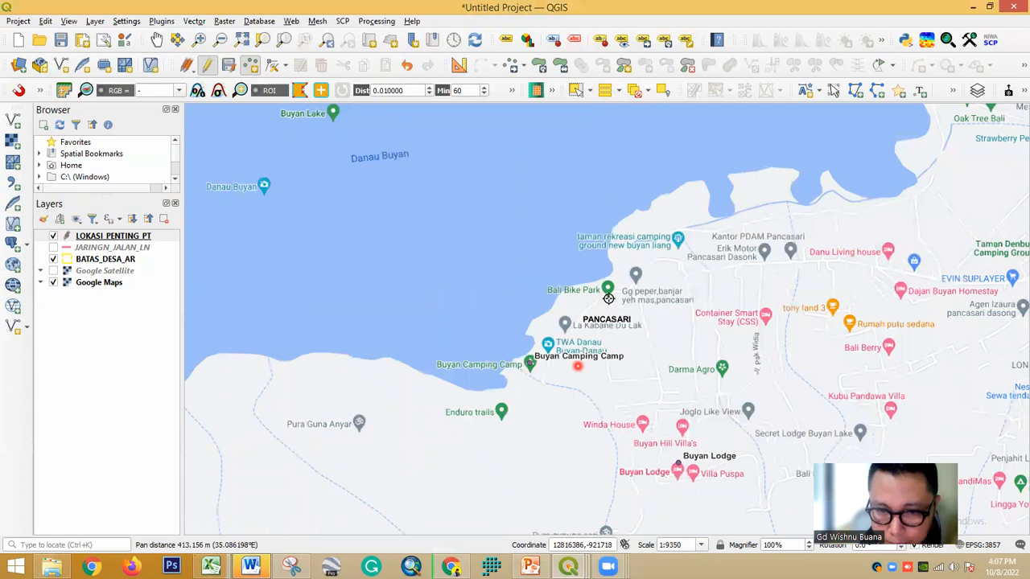
pyautogui.scroll(1, 605, 296)
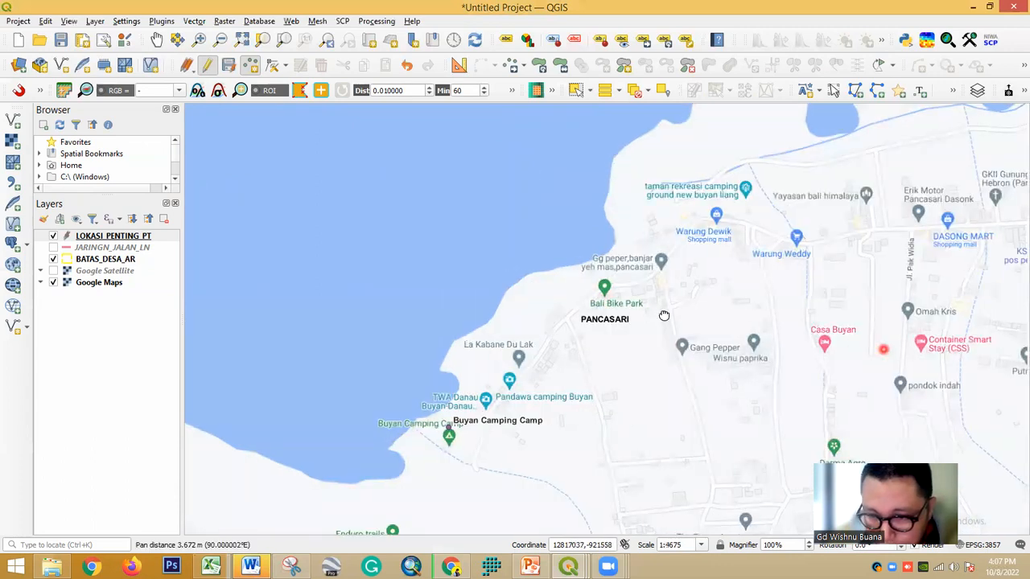
pyautogui.moveTo(887, 340); pyautogui.dragTo(547, 296)
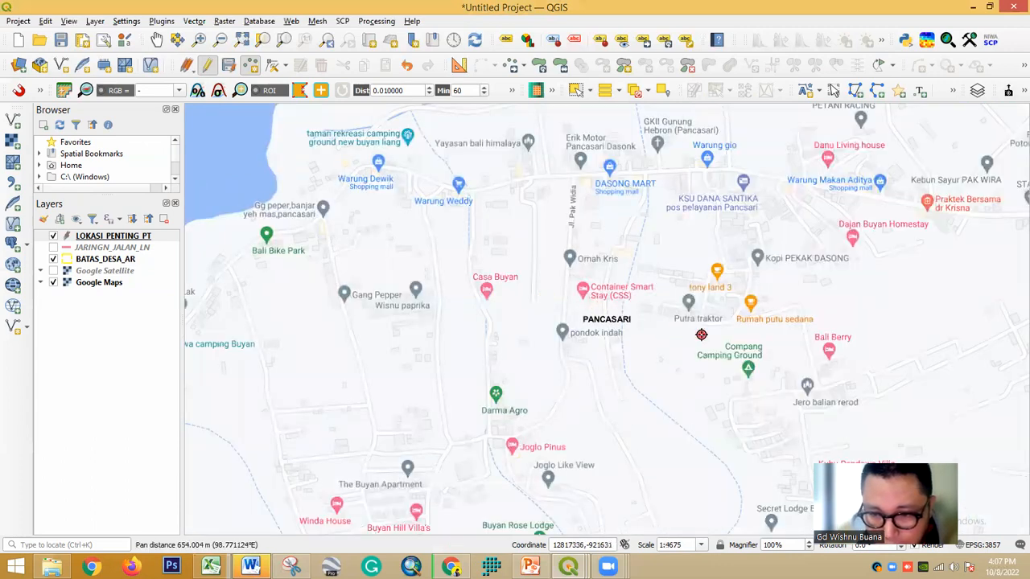
pyautogui.moveTo(652, 329); pyautogui.dragTo(537, 257)
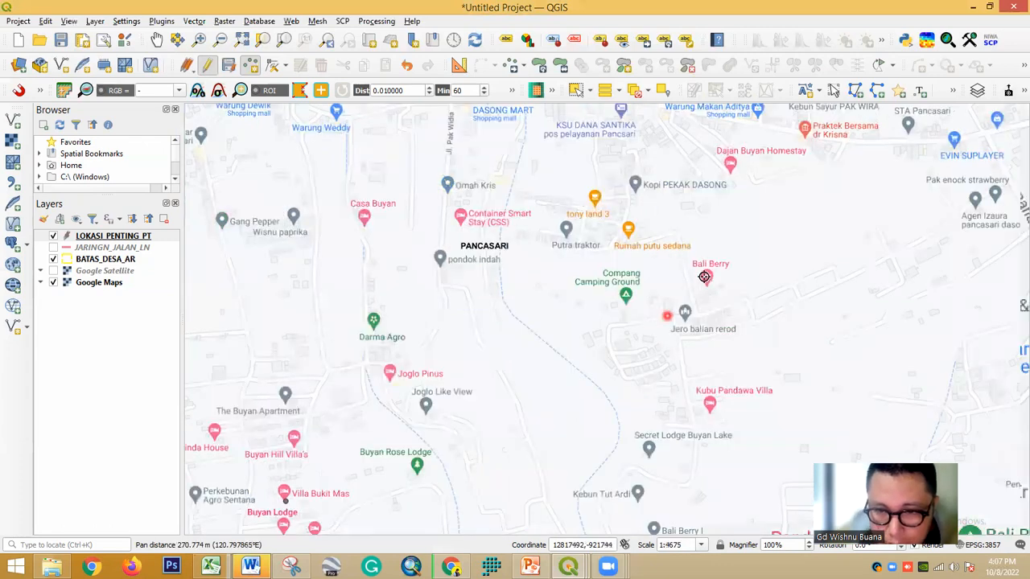
pyautogui.click(709, 403)
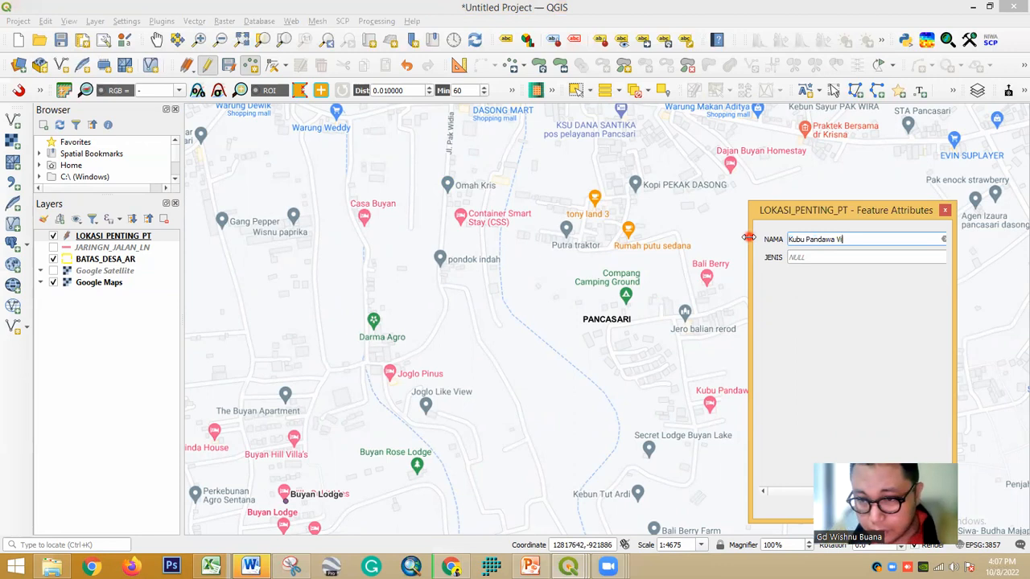
pyautogui.click(825, 252)
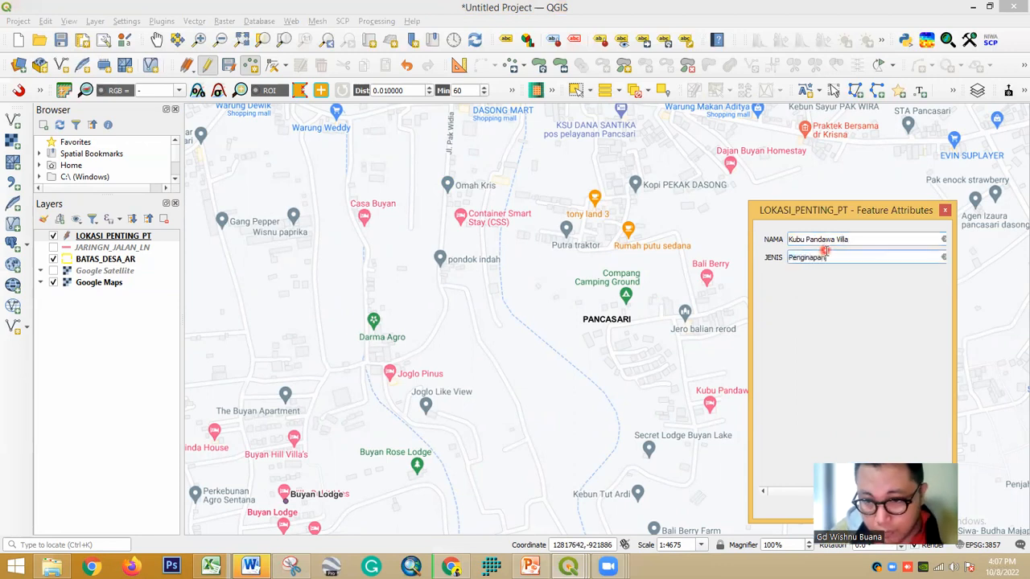
pyautogui.press('Return')
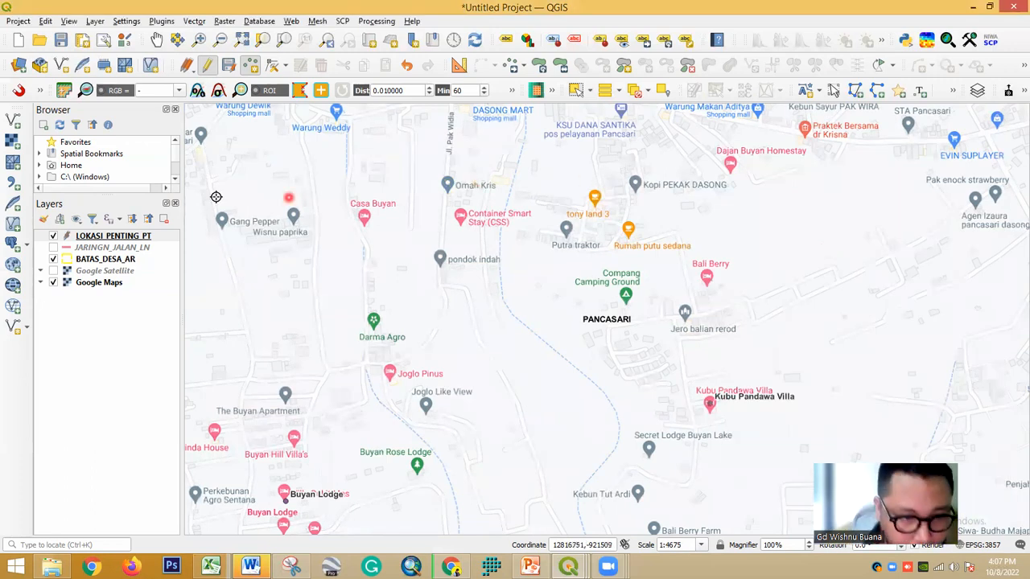
# Stop editing LOKASI_PENTING_PT and save the changes to the layer
pyautogui.click(111, 236)
pyautogui.click(207, 70)
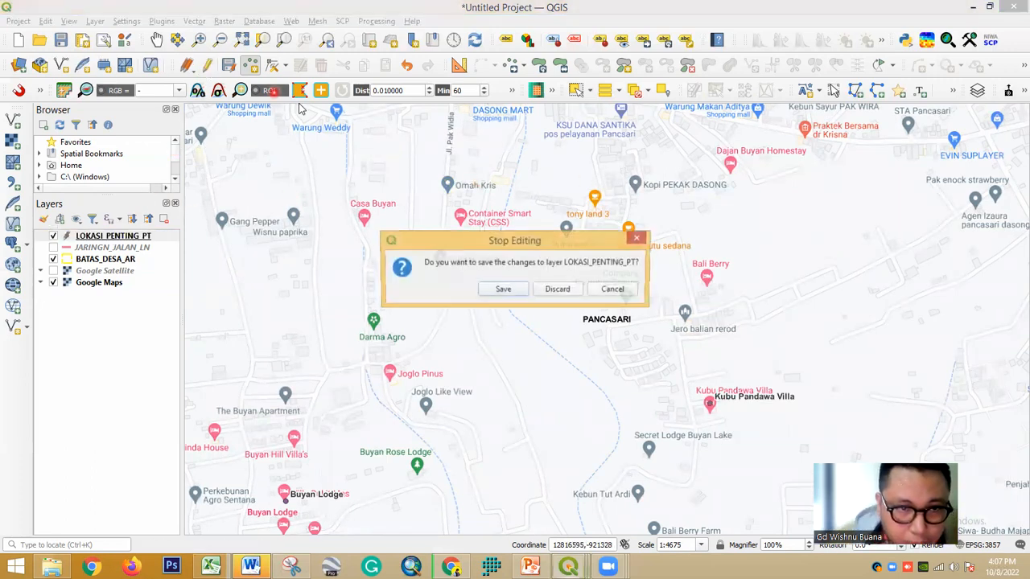
pyautogui.click(509, 288)
# Set the map scale to 1:10000 over the area between Pancasari and Candikuning
pyautogui.scroll(-1, 548, 309)
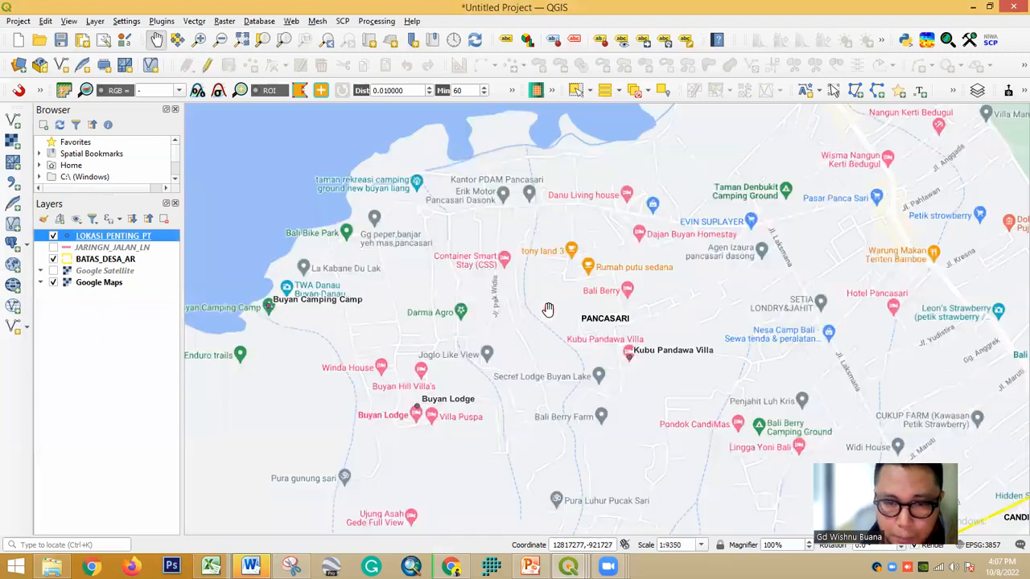
pyautogui.scroll(-1, 521, 314)
pyautogui.moveTo(591, 422); pyautogui.dragTo(549, 307)
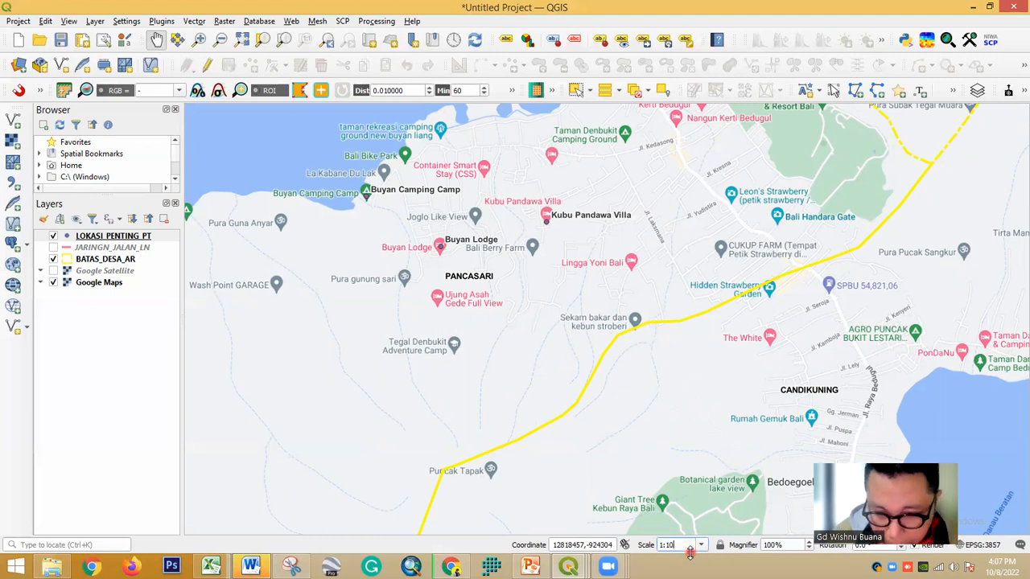
pyautogui.press('Return')
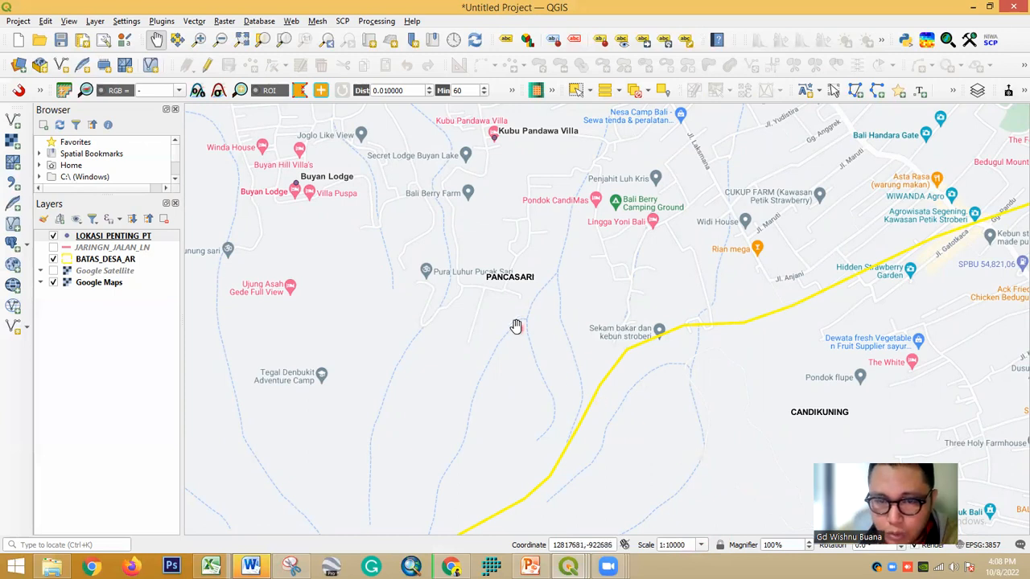
# Compare the Pancasari map at 1:20000 with a 1:1000 scale, examining the places along Jl. Kedasong
pyautogui.moveTo(521, 331); pyautogui.dragTo(574, 471)
pyautogui.scroll(-1, 576, 471)
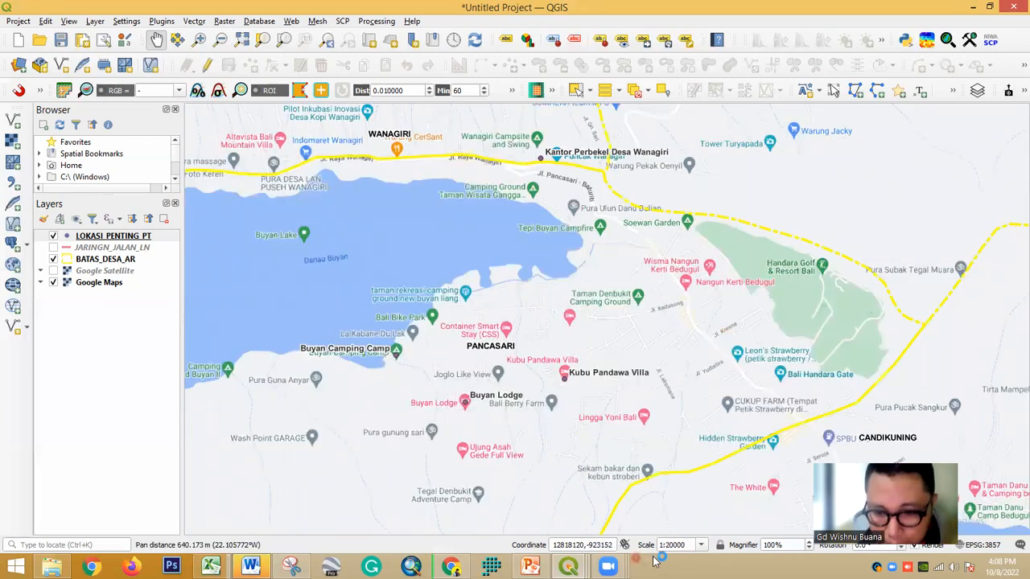
pyautogui.scroll(1, 679, 546)
pyautogui.scroll(-2, 684, 547)
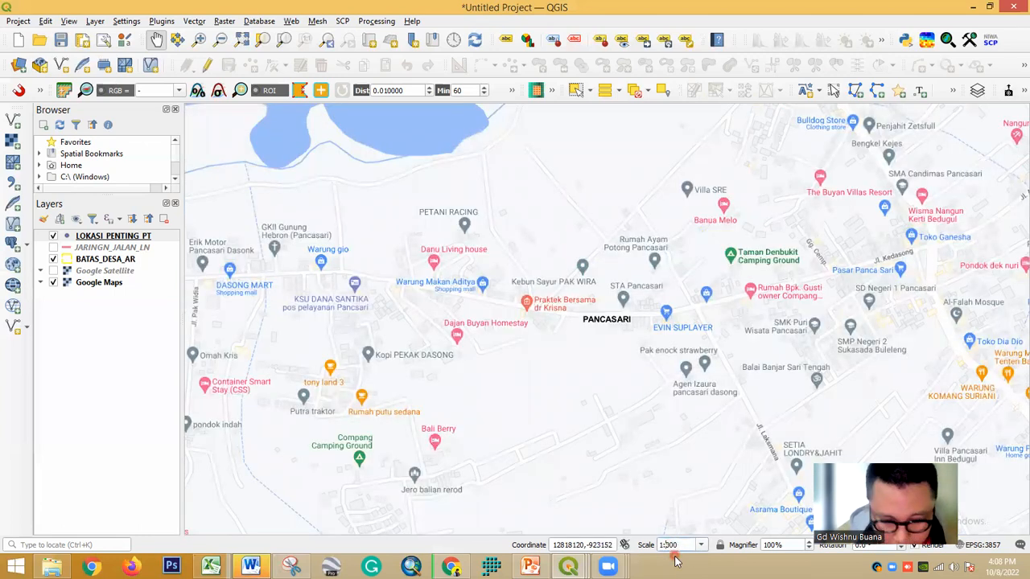
pyautogui.scroll(-2, 675, 559)
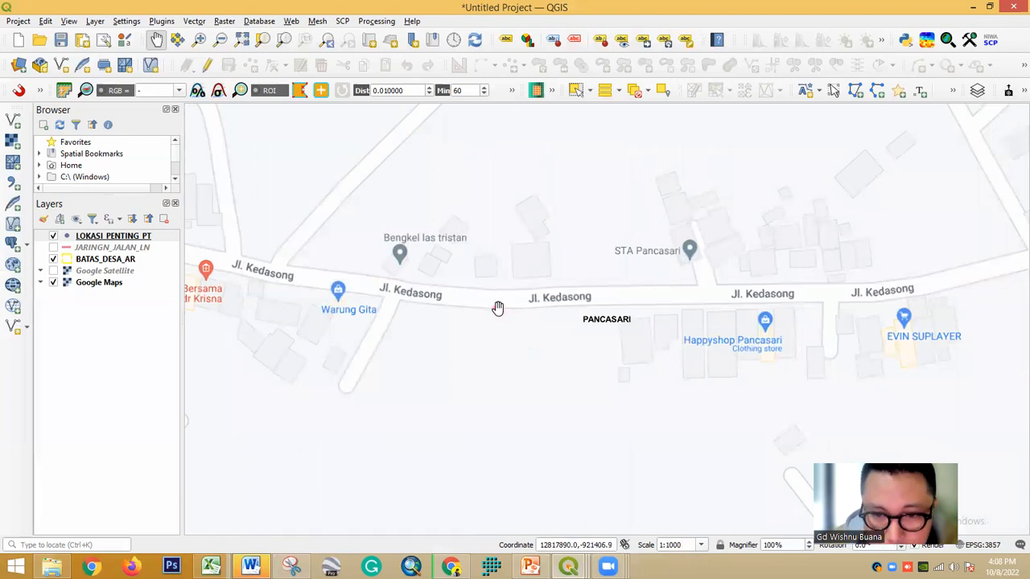
pyautogui.scroll(1, 496, 306)
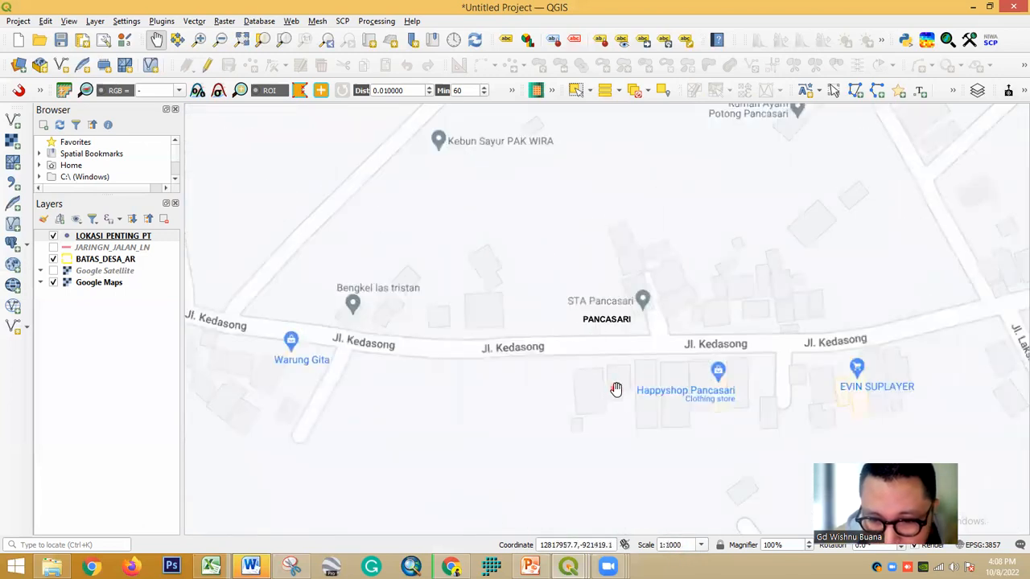
pyautogui.scroll(-1, 641, 422)
pyautogui.scroll(-1, 641, 424)
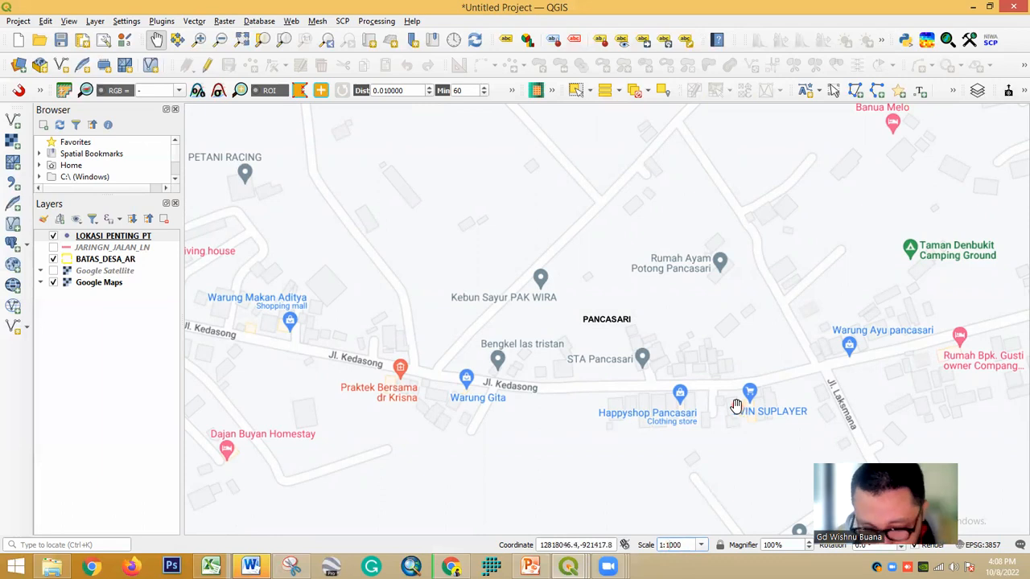
# Set the map scale to 1:10000 and examine the places around Wanagiri and the Danau Buyan shore
pyautogui.write('0')
pyautogui.press('Return')
pyautogui.moveTo(656, 348); pyautogui.dragTo(637, 510)
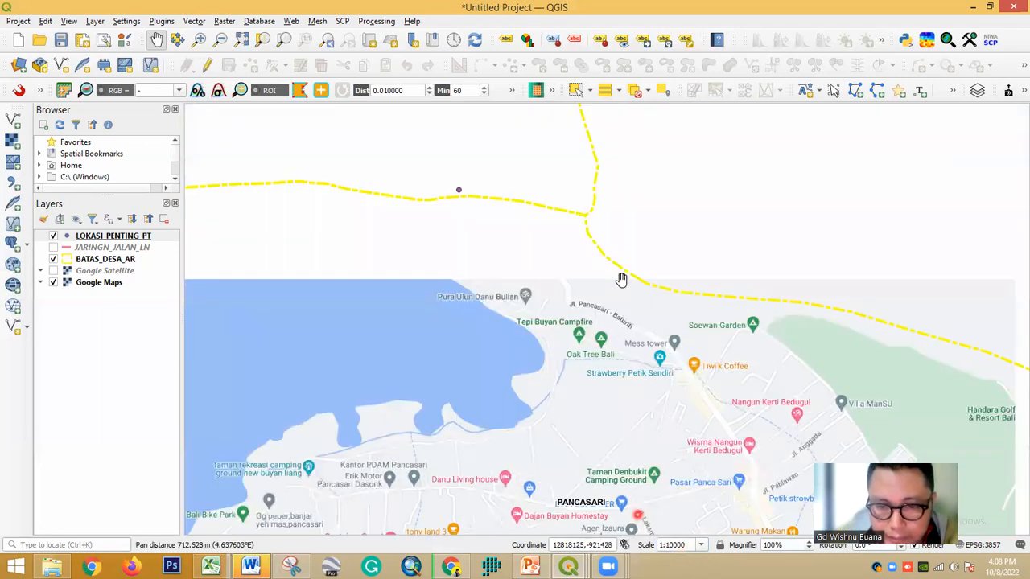
pyautogui.moveTo(621, 279); pyautogui.dragTo(576, 379)
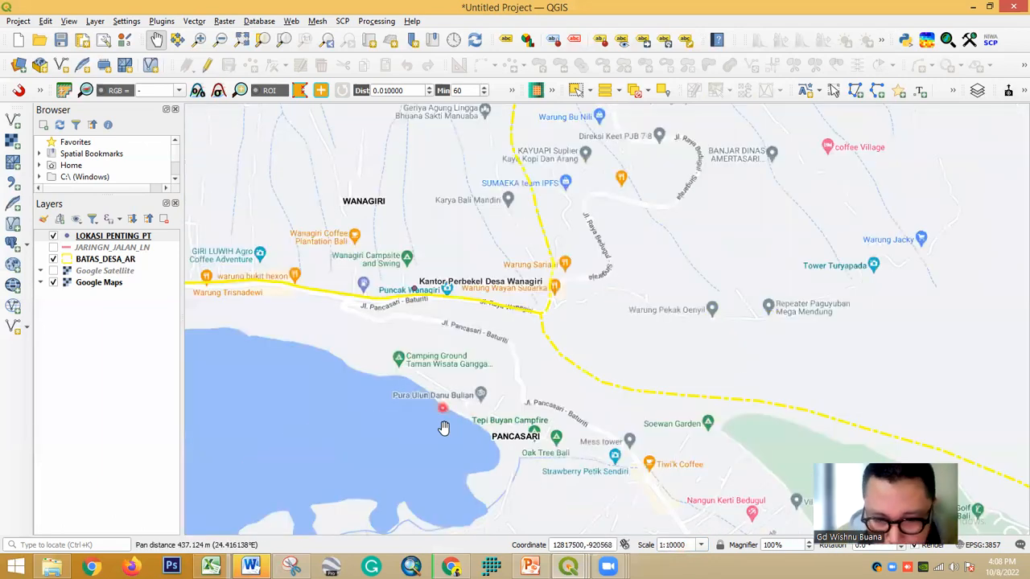
pyautogui.moveTo(391, 342); pyautogui.dragTo(478, 339)
pyautogui.moveTo(469, 431); pyautogui.dragTo(469, 321)
pyautogui.moveTo(694, 378); pyautogui.dragTo(531, 395)
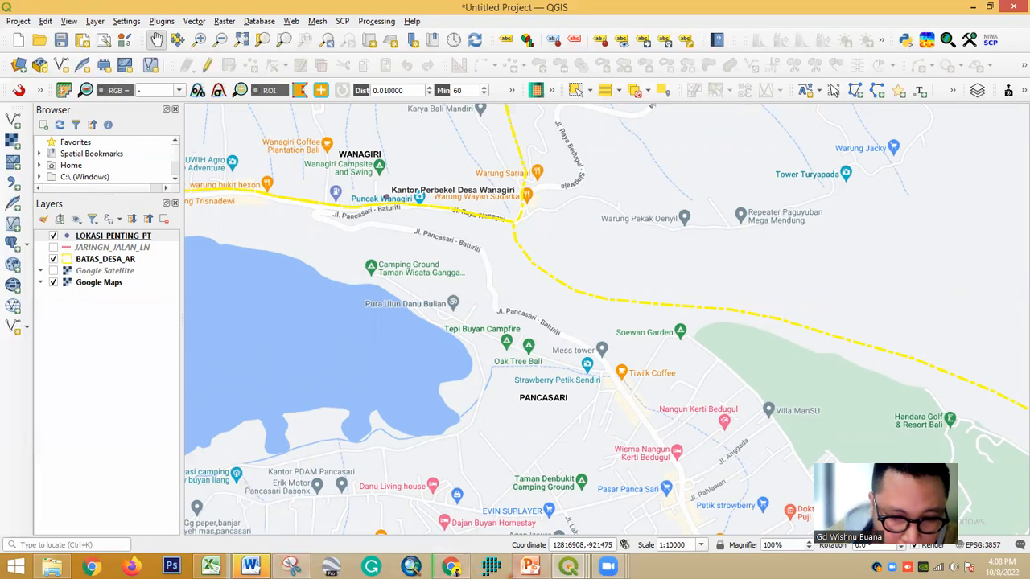
# Switch to the PowerPoint presentation materi and show slide 6 with the add point, line and polygon assignment
pyautogui.click(529, 566)
pyautogui.click(88, 311)
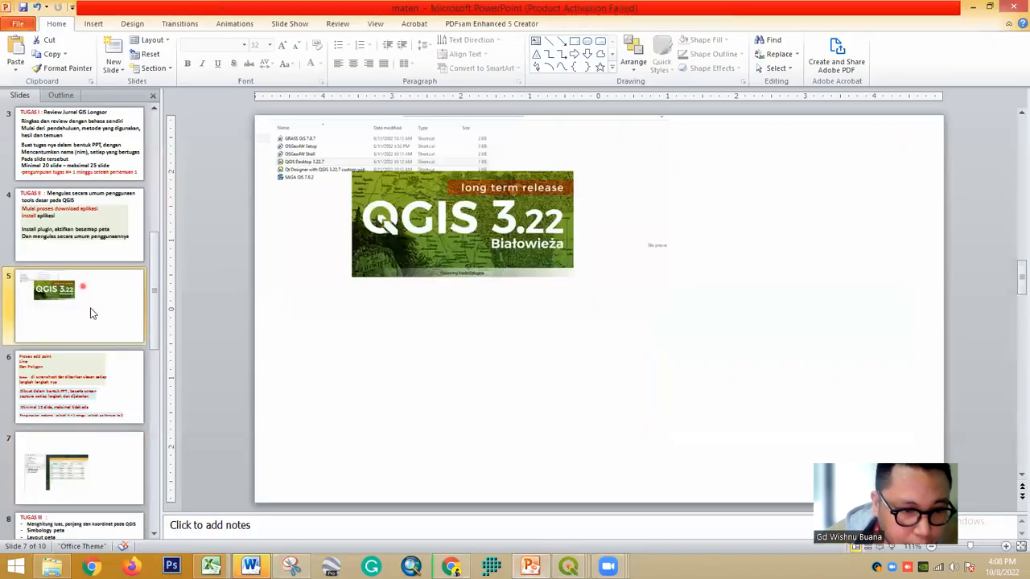
pyautogui.click(102, 377)
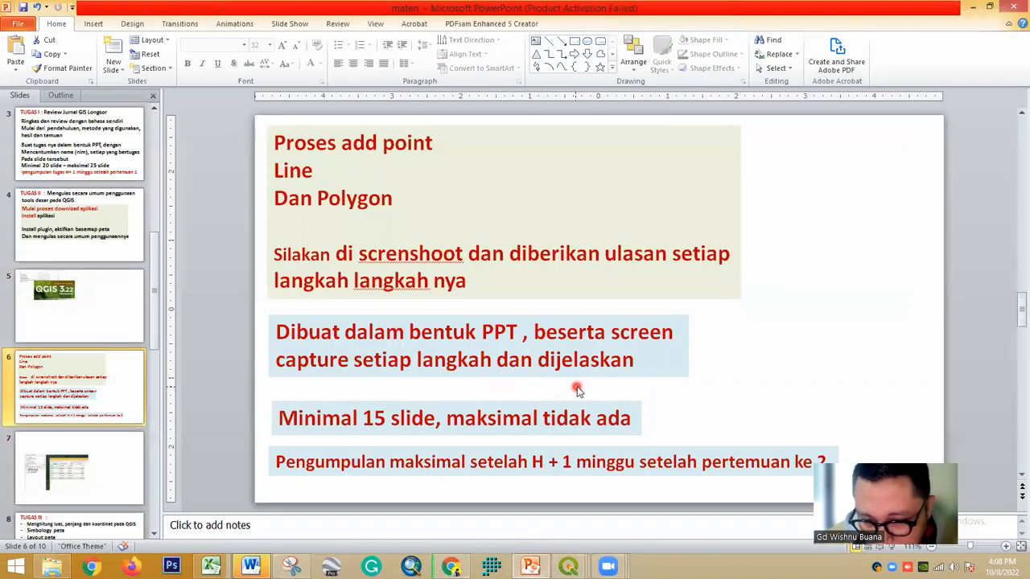
pyautogui.click(567, 565)
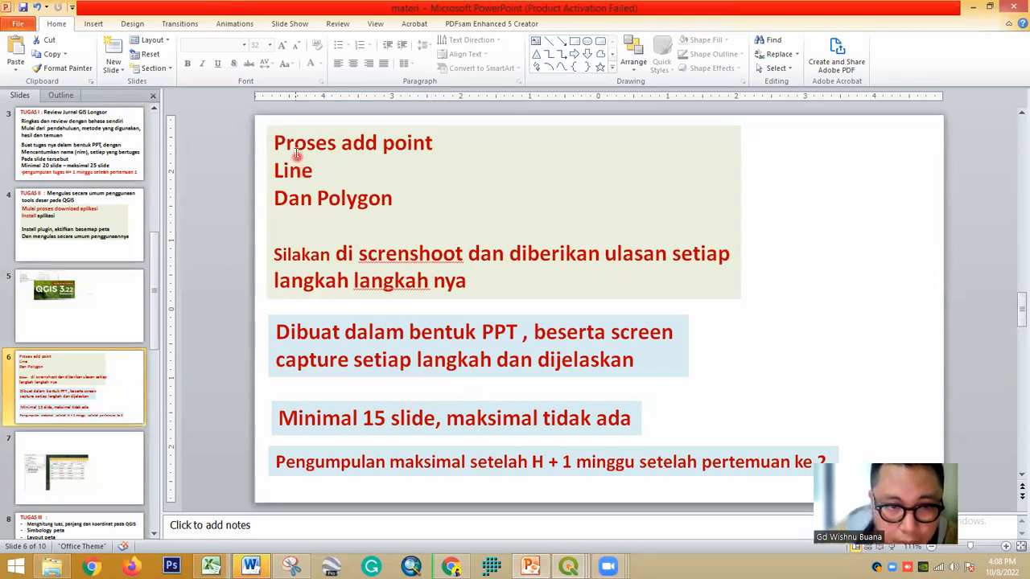
# Color the lines "Proses add point", "Line" and "Dan Polygon" black on slide 6
pyautogui.moveTo(273, 170); pyautogui.dragTo(311, 169)
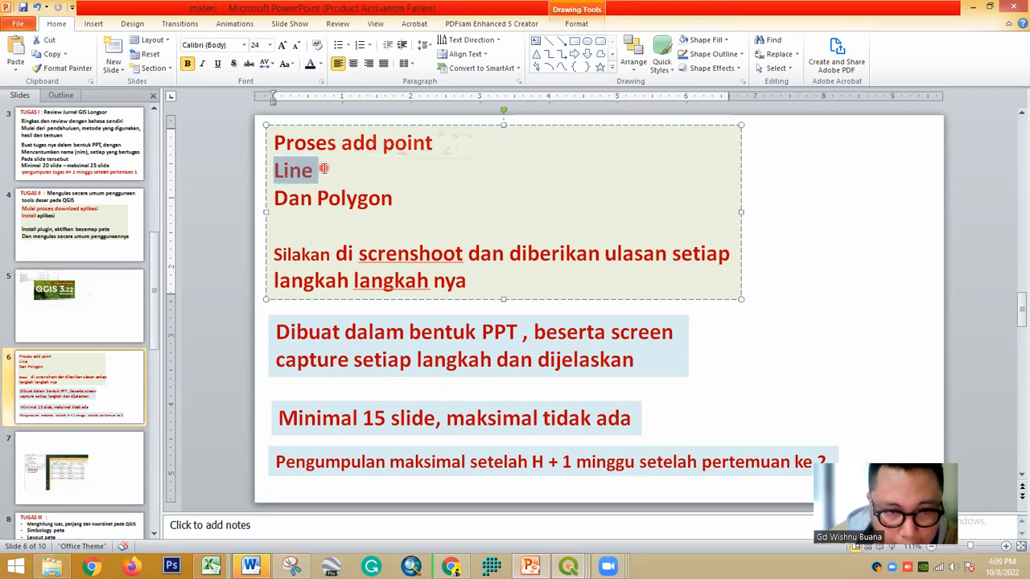
pyautogui.click(390, 217)
pyautogui.moveTo(430, 142); pyautogui.dragTo(274, 171)
pyautogui.click(310, 66)
pyautogui.click(310, 66)
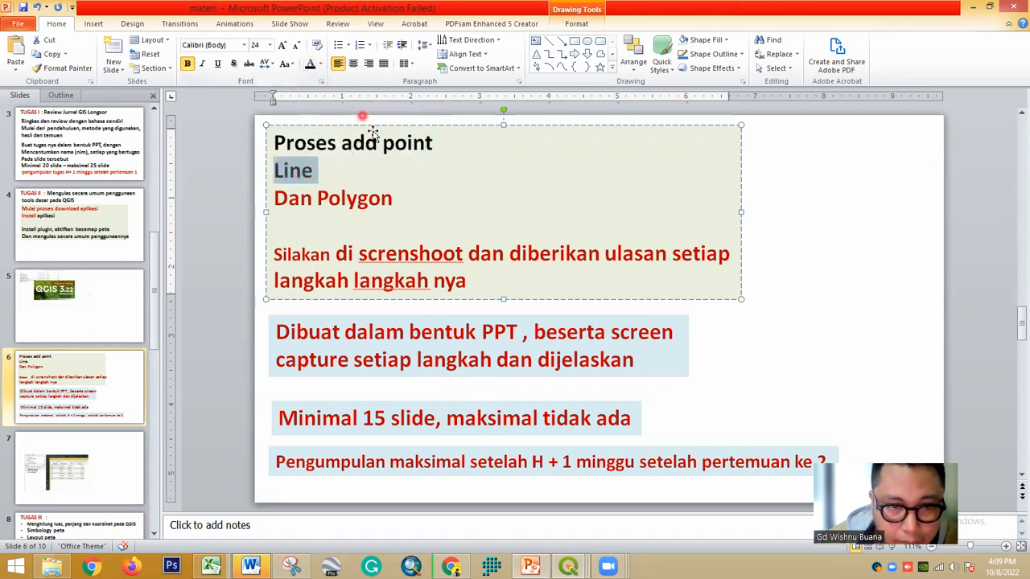
pyautogui.moveTo(395, 198); pyautogui.dragTo(275, 201)
pyautogui.click(311, 66)
# Switch to File Explorer and add the PENGGUNAAN_LAHAN shapefile from the ##_2022___Bahan_Praktikum_mahasiswa folder to the QGIS project
pyautogui.moveTo(570, 565)
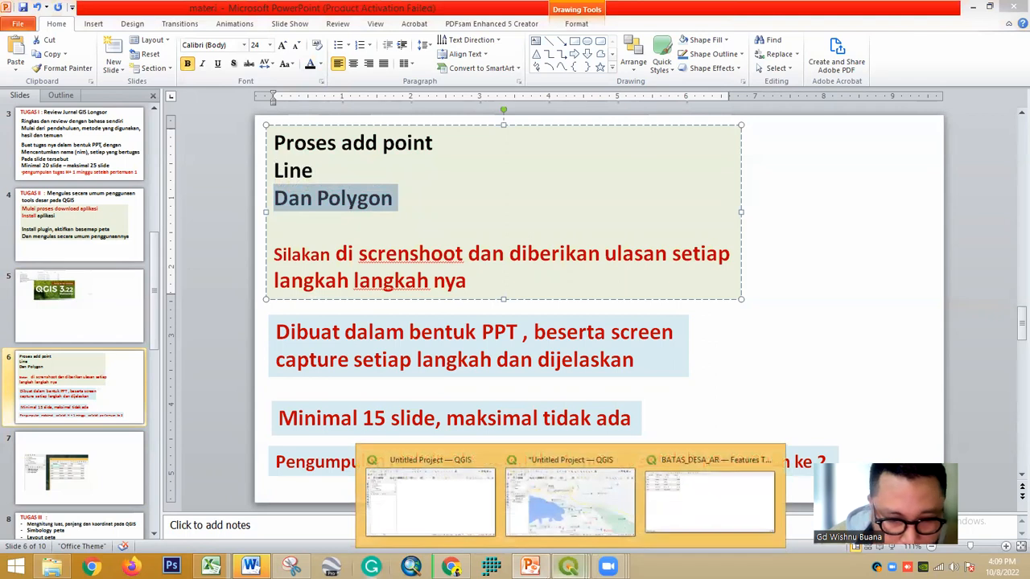
pyautogui.click(51, 566)
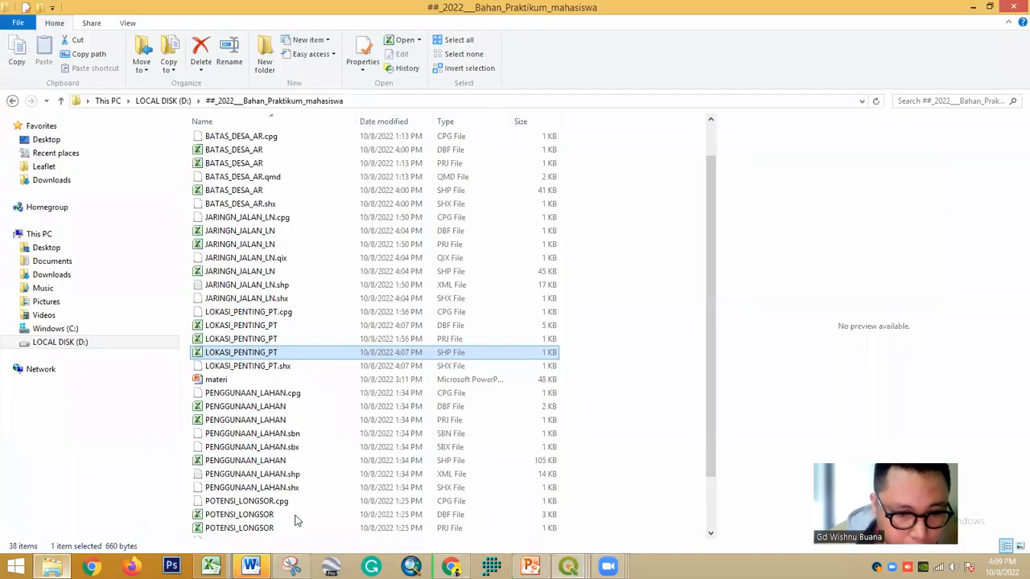
pyautogui.scroll(-1, 305, 507)
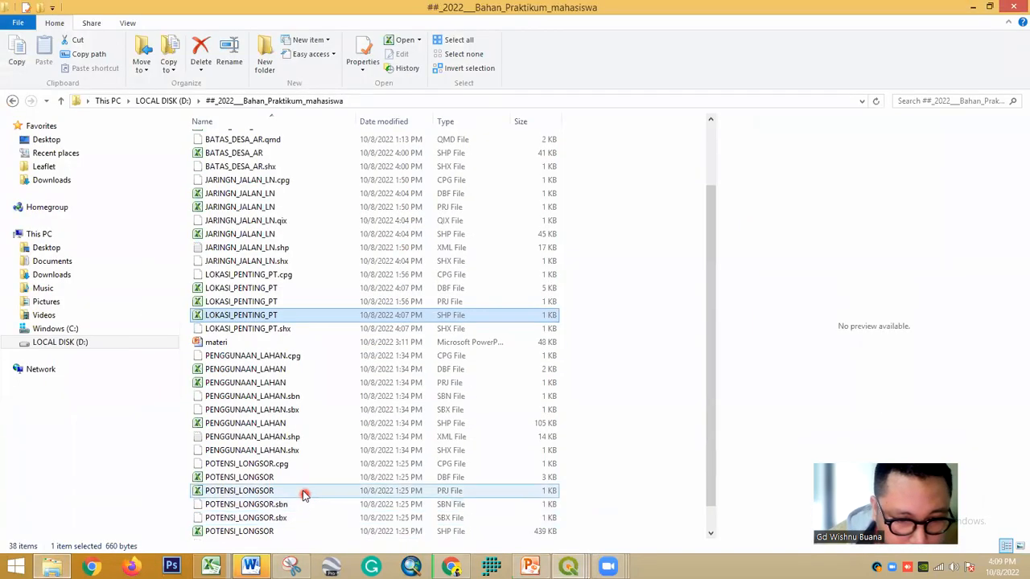
pyautogui.click(298, 431)
pyautogui.moveTo(298, 432); pyautogui.dragTo(574, 514)
# View the land-use polygons across all the villages and open the attribute table of PENGGUNAAN_LAHAN
pyautogui.scroll(-1, 472, 298)
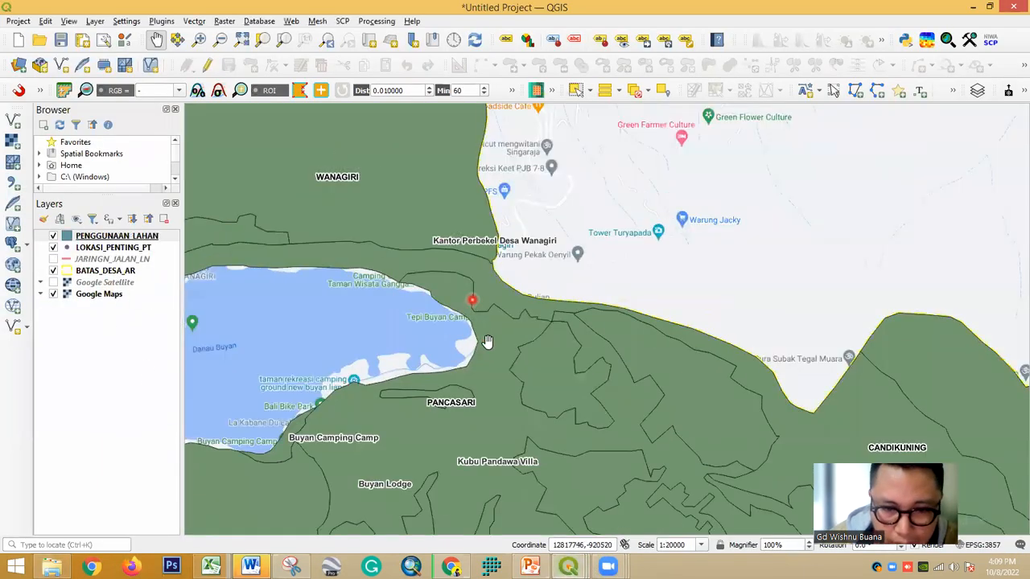
pyautogui.scroll(-1, 487, 342)
pyautogui.moveTo(531, 449); pyautogui.dragTo(568, 233)
pyautogui.scroll(-1, 663, 386)
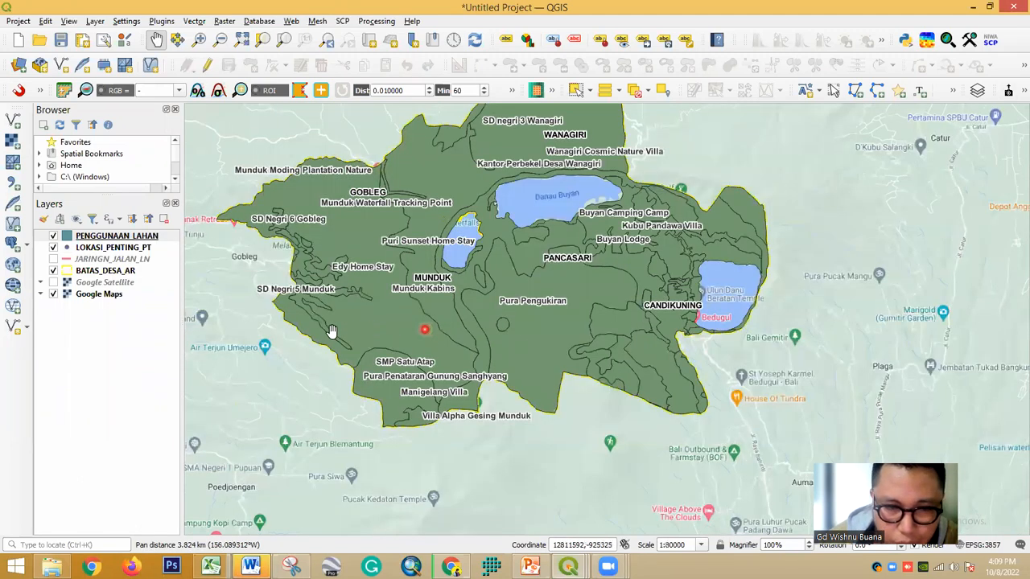
pyautogui.scroll(1, 393, 321)
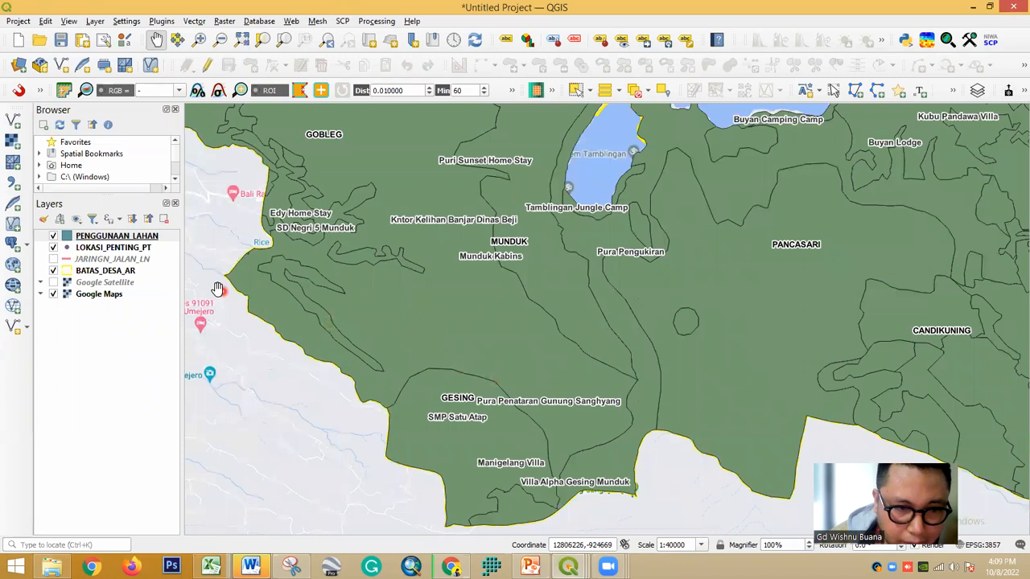
pyautogui.click(137, 236)
pyautogui.rightClick(136, 235)
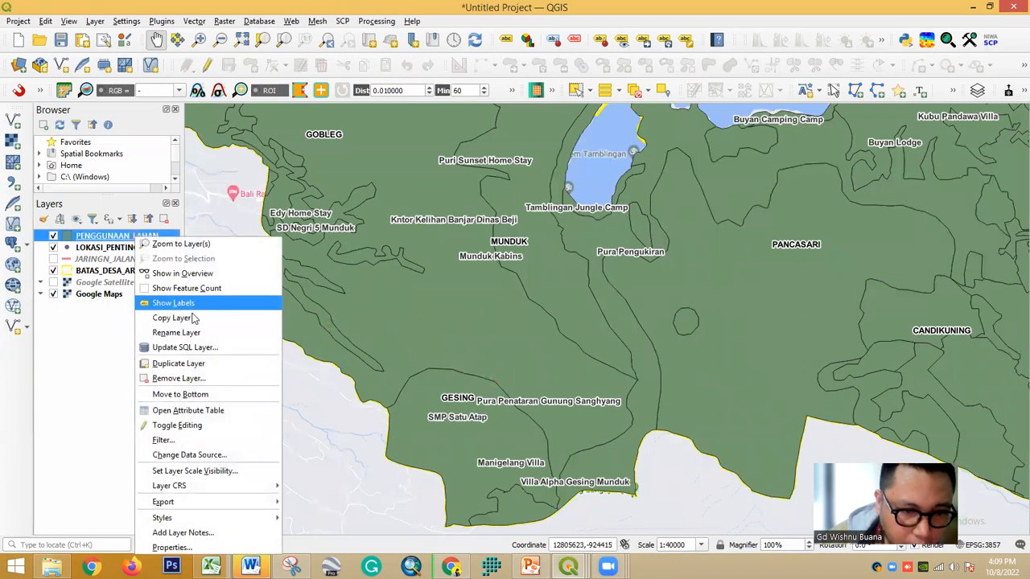
pyautogui.click(201, 410)
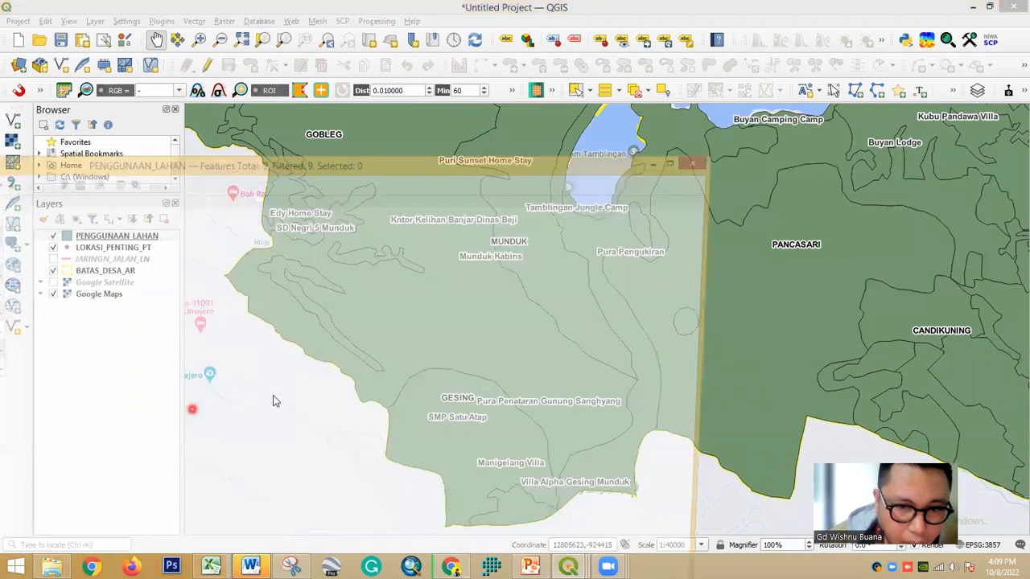
# Examine the Legenda, Shape_Leng and Shape_Area fields in the PENGGUNAAN_LAHAN attribute table and close the table
pyautogui.doubleClick(381, 163)
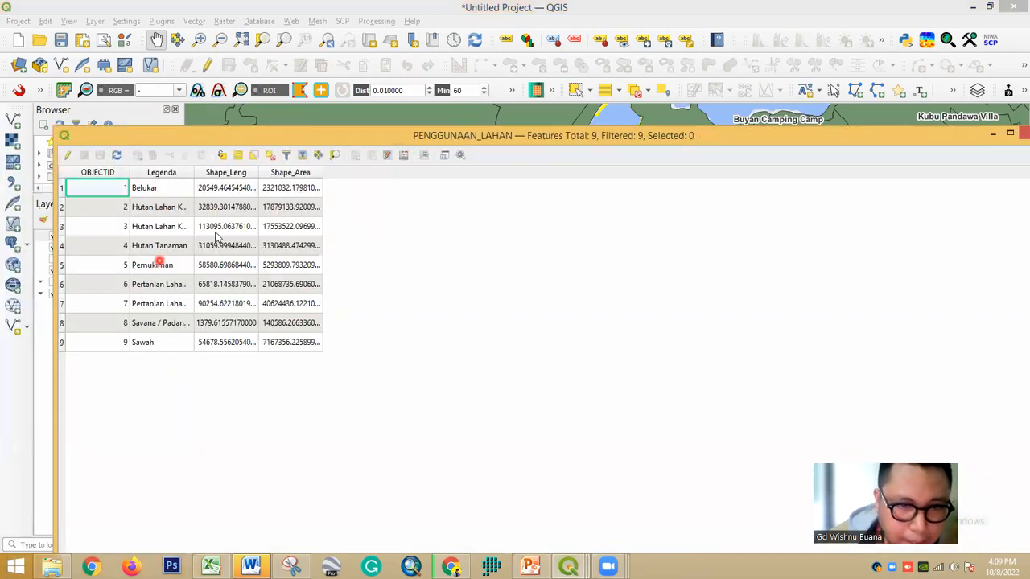
pyautogui.moveTo(407, 138); pyautogui.dragTo(234, 244)
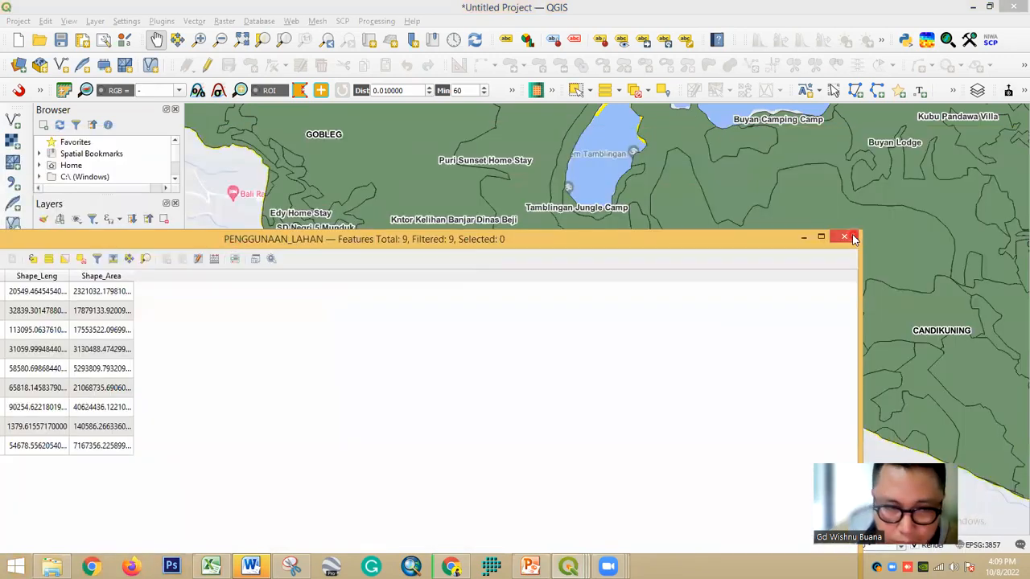
pyautogui.click(844, 237)
# Hide the PENGGUNAAN_LAHAN layer and move it below BATAS_DESA_AR in the layer order
pyautogui.click(53, 236)
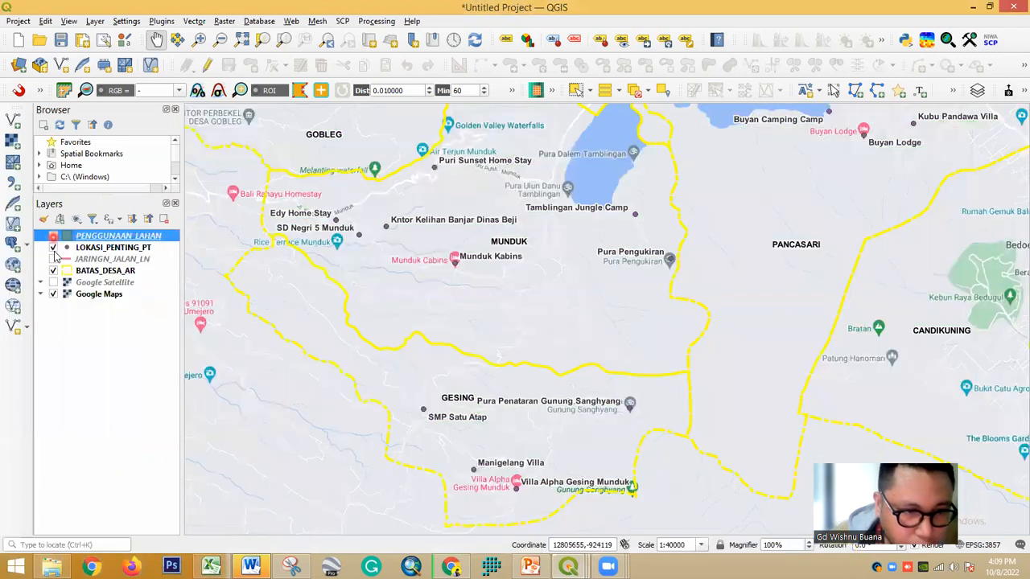
pyautogui.click(58, 248)
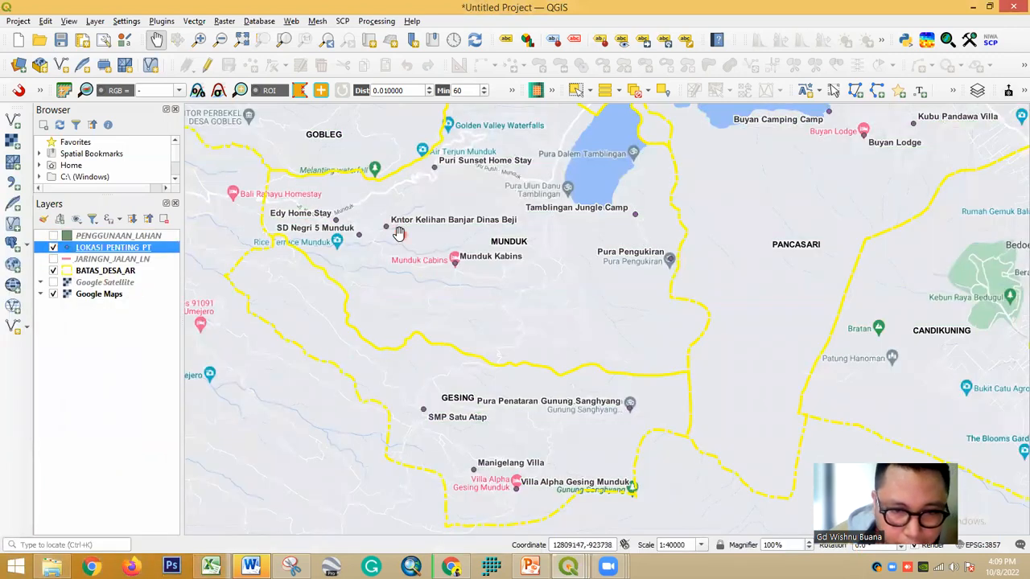
pyautogui.click(103, 259)
pyautogui.moveTo(96, 235); pyautogui.dragTo(163, 276)
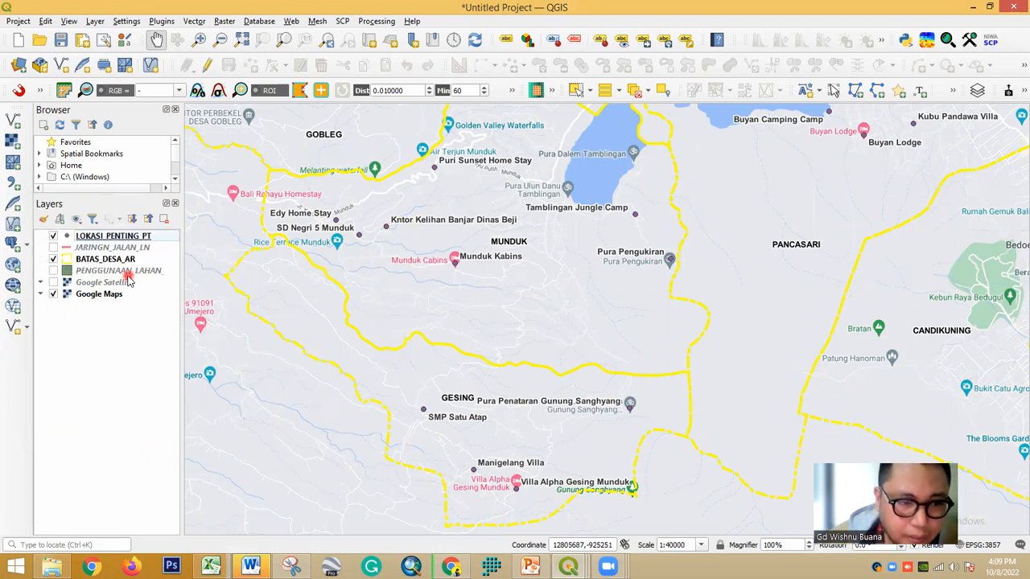
# View the geometry types offered for creating a new shapefile layer and close the dialog without creating one
pyautogui.moveTo(471, 325); pyautogui.dragTo(546, 325)
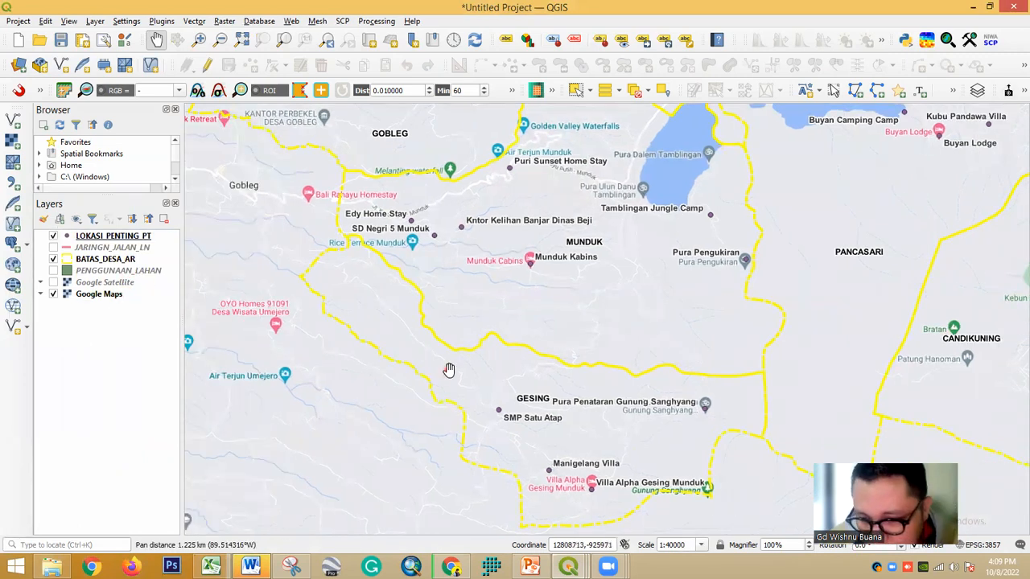
pyautogui.moveTo(546, 386); pyautogui.dragTo(558, 338)
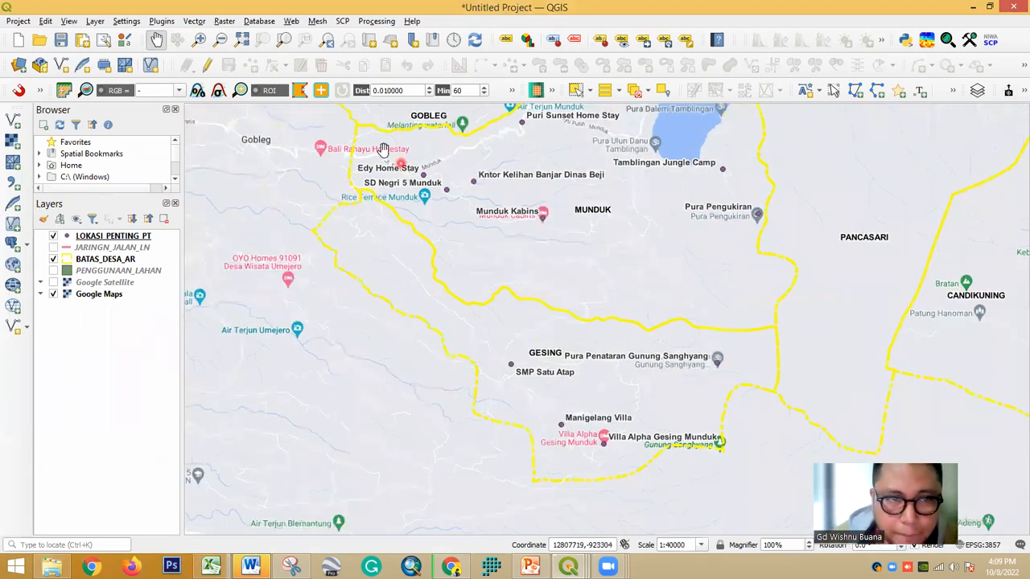
pyautogui.click(96, 22)
pyautogui.click(100, 24)
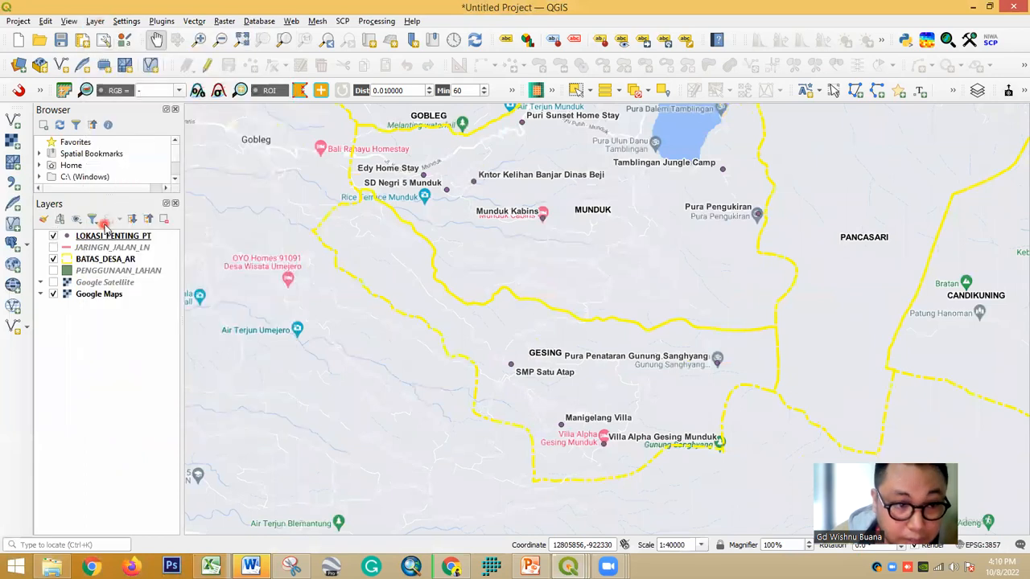
pyautogui.click(94, 22)
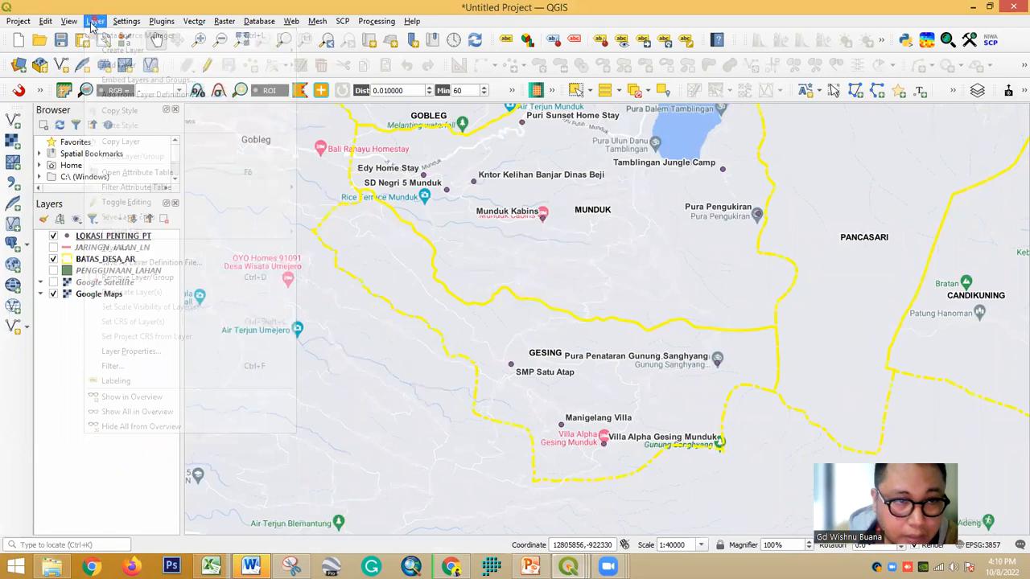
pyautogui.moveTo(118, 52)
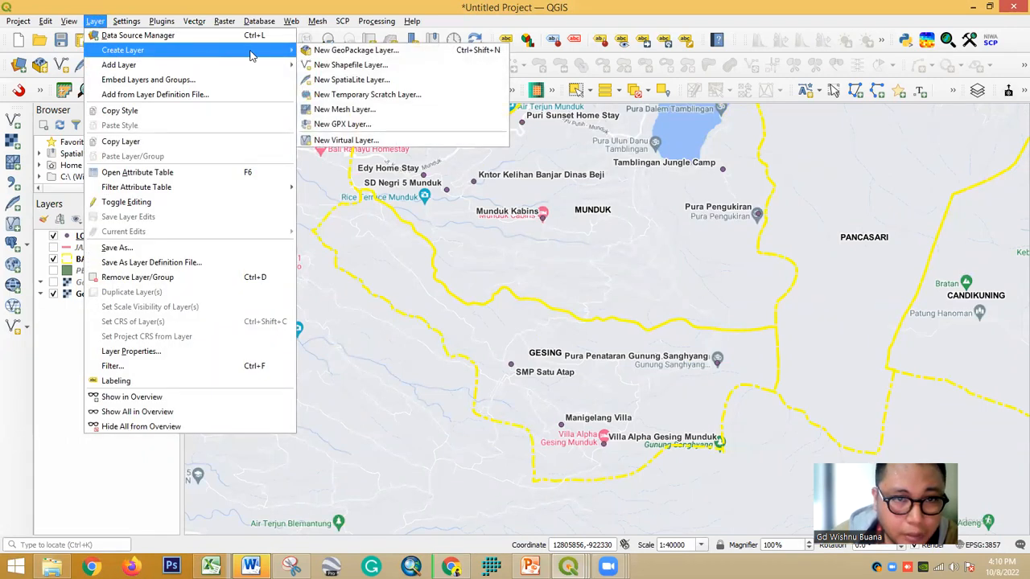
pyautogui.click(341, 66)
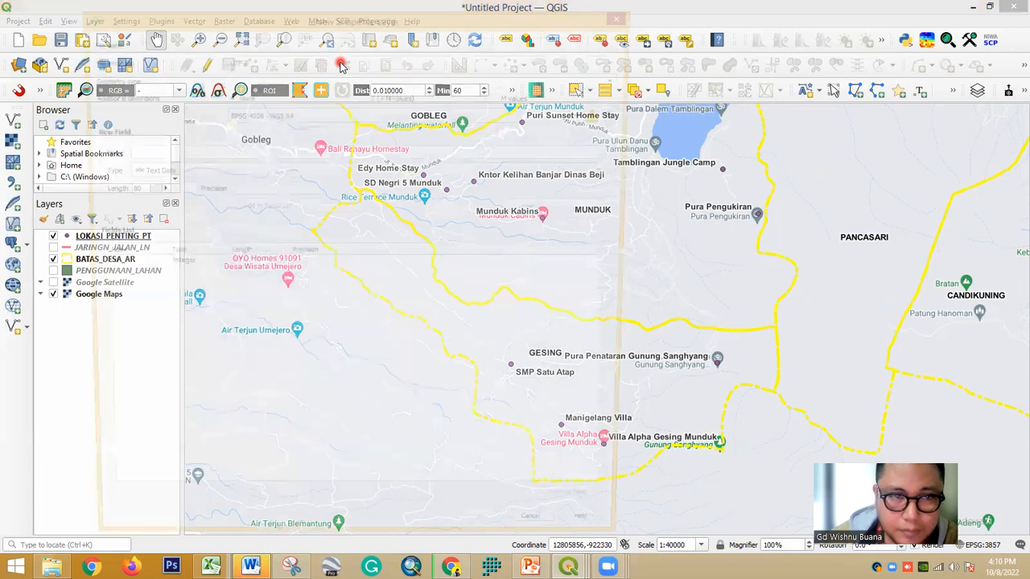
pyautogui.moveTo(241, 24); pyautogui.dragTo(318, 72)
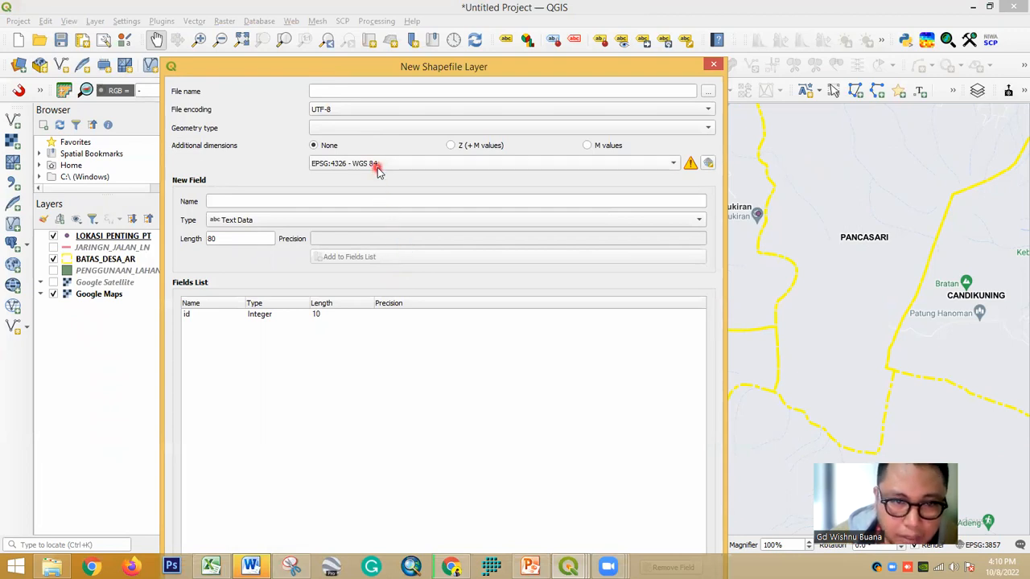
pyautogui.click(386, 129)
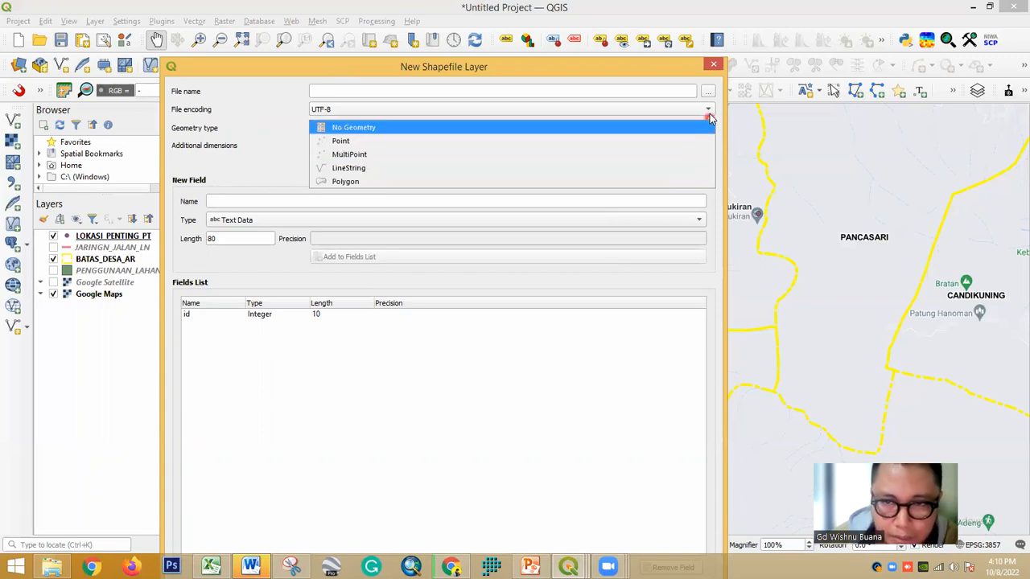
pyautogui.click(716, 68)
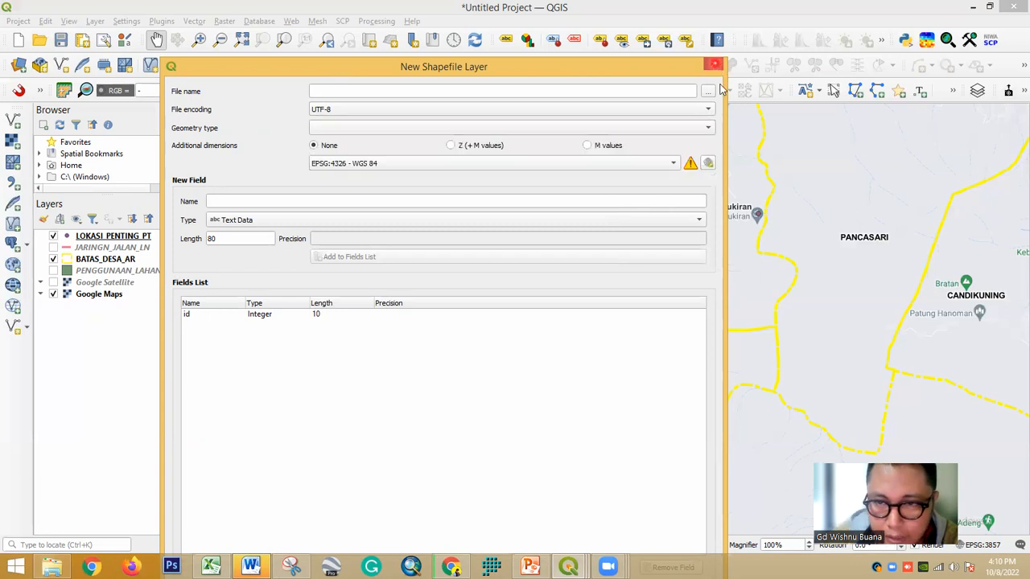
pyautogui.click(711, 70)
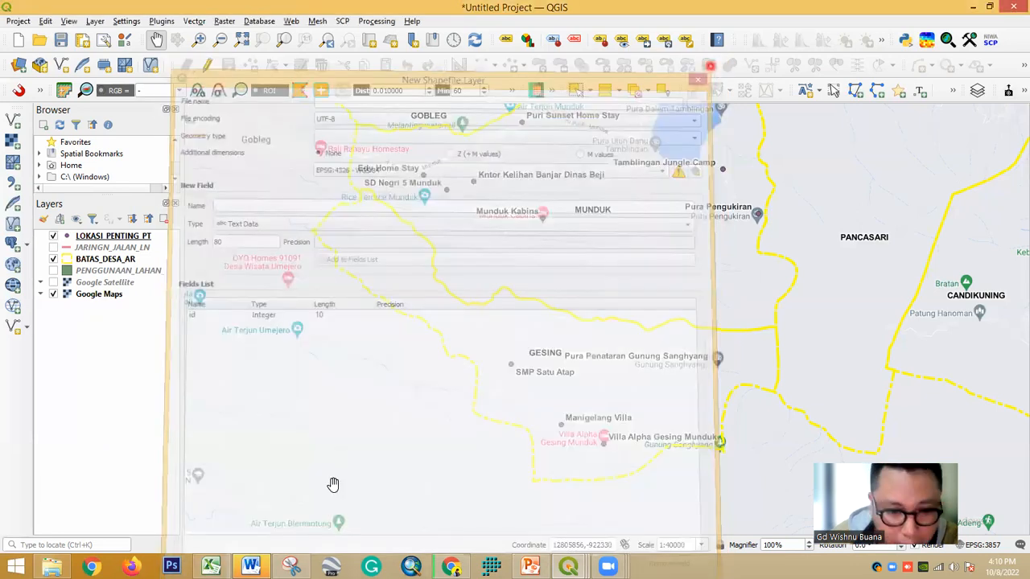
# Switch to the PowerPoint presentation materi and review the assignment instructions on slide 6
pyautogui.click(251, 566)
pyautogui.click(450, 566)
pyautogui.click(451, 566)
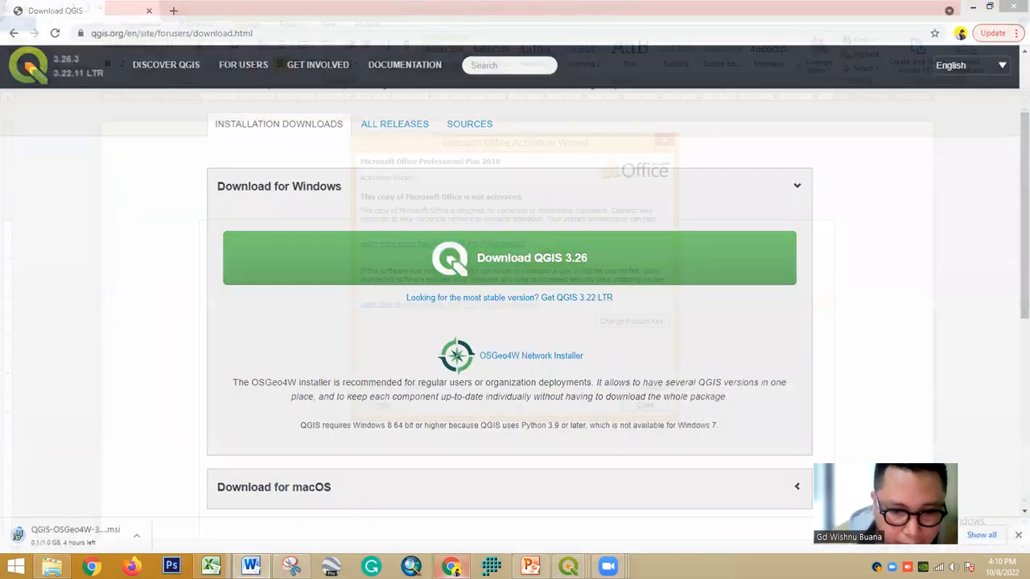
pyautogui.moveTo(568, 566)
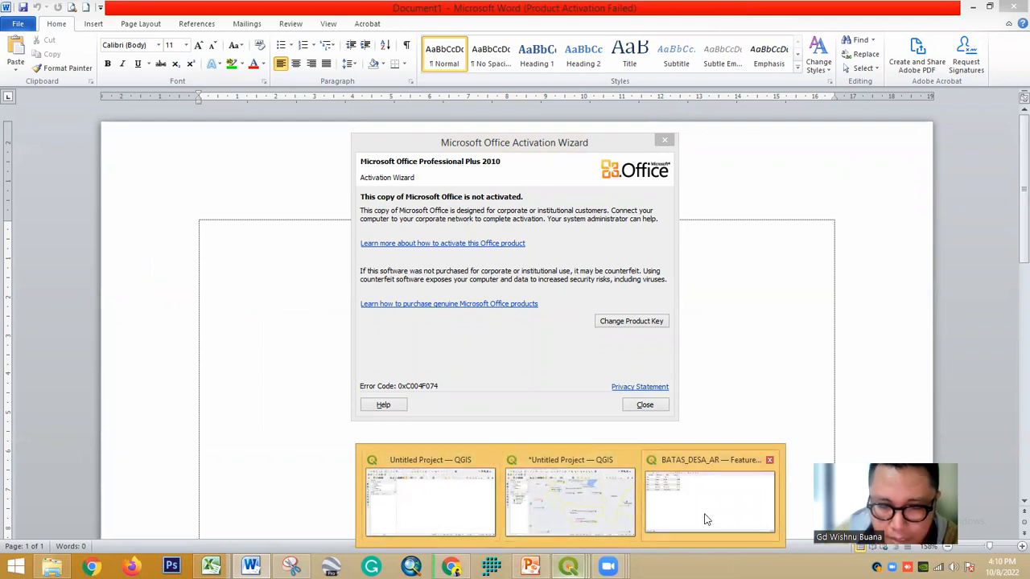
pyautogui.click(529, 567)
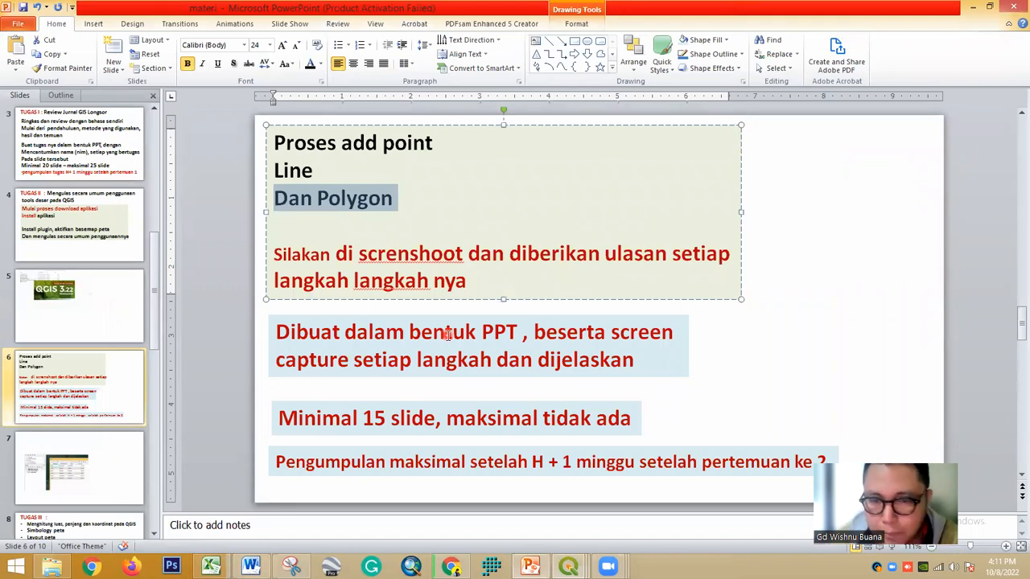
pyautogui.click(377, 258)
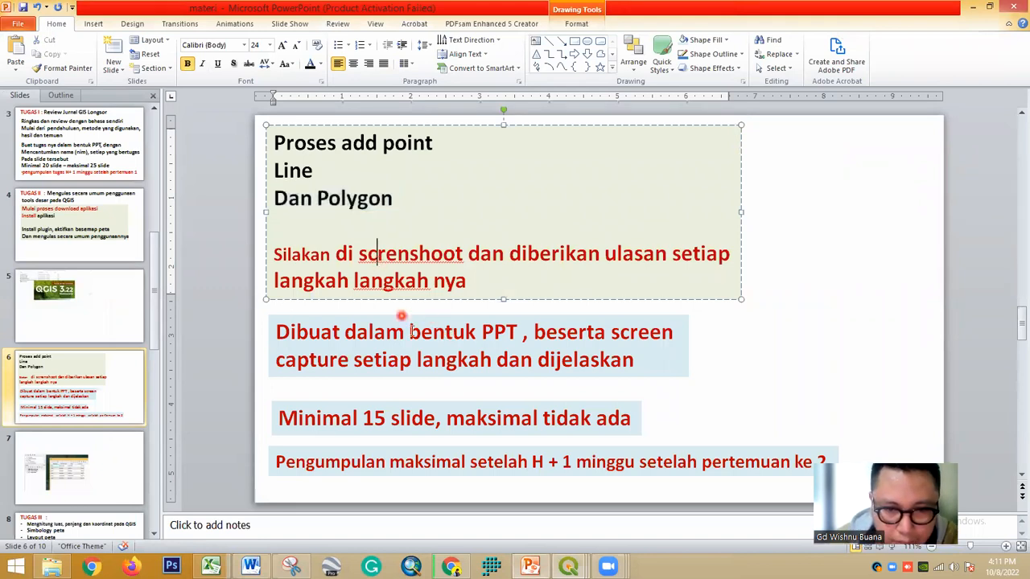
pyautogui.click(418, 338)
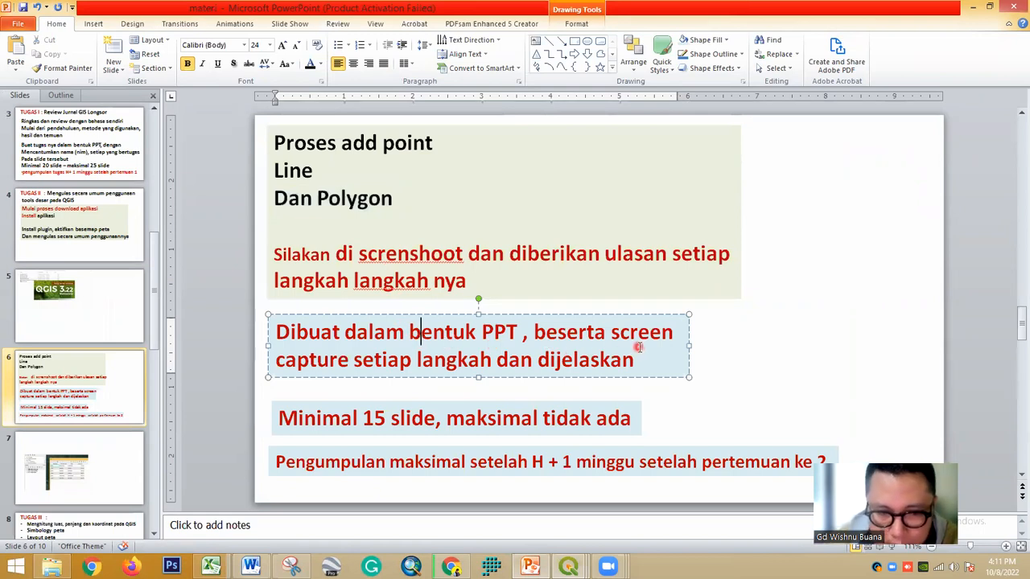
pyautogui.click(487, 419)
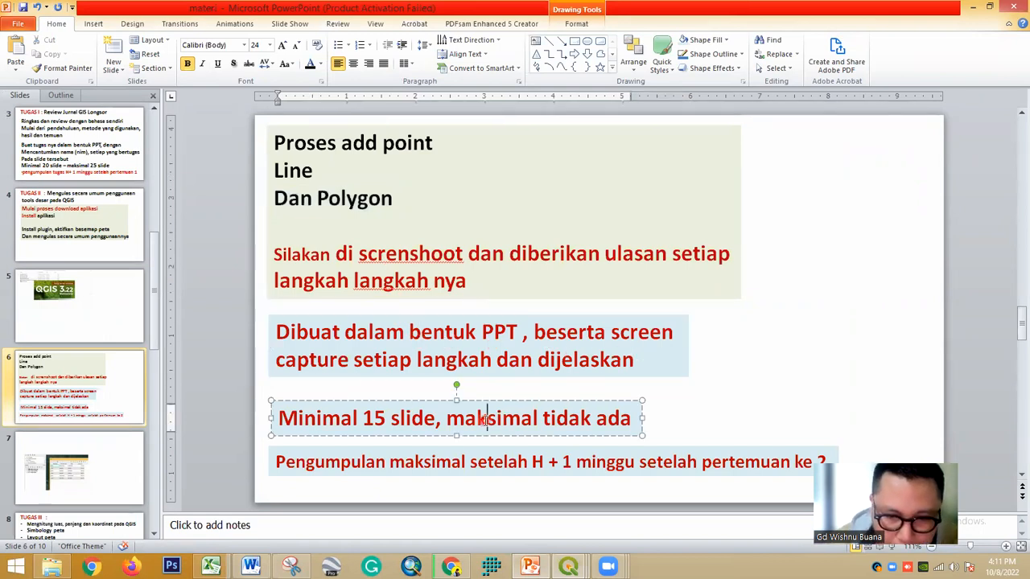
# Append "20 slide" to the line "Minimal 15 slide, maksimal tidak ada" on slide 6
pyautogui.click(681, 432)
pyautogui.click(632, 418)
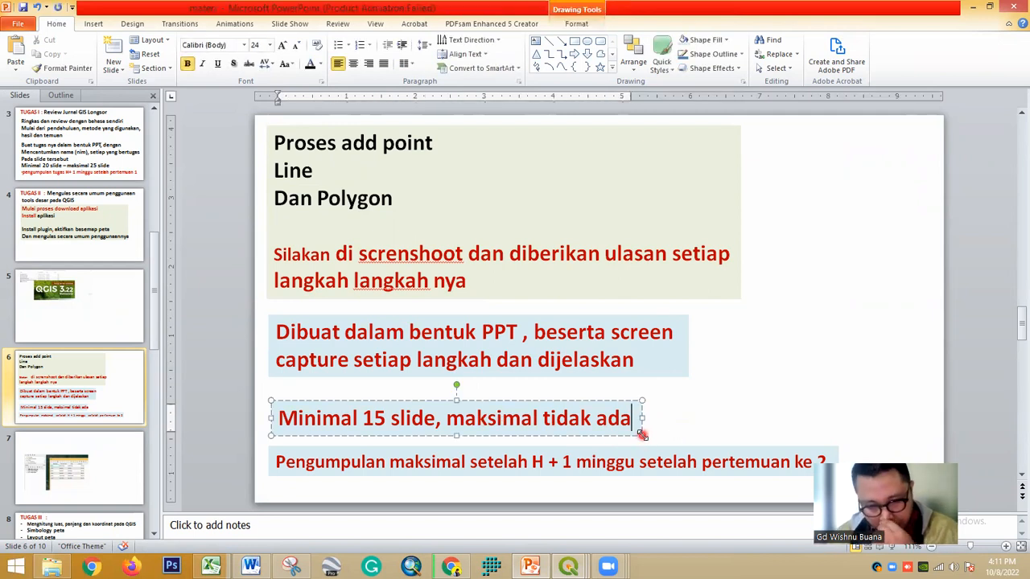
pyautogui.write('20 sl')
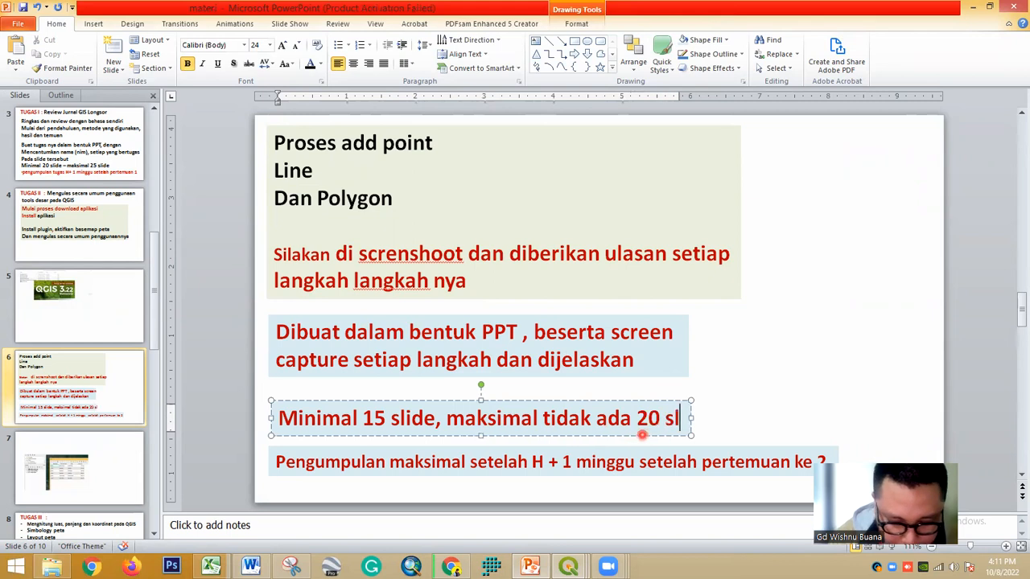
pyautogui.write('ide')
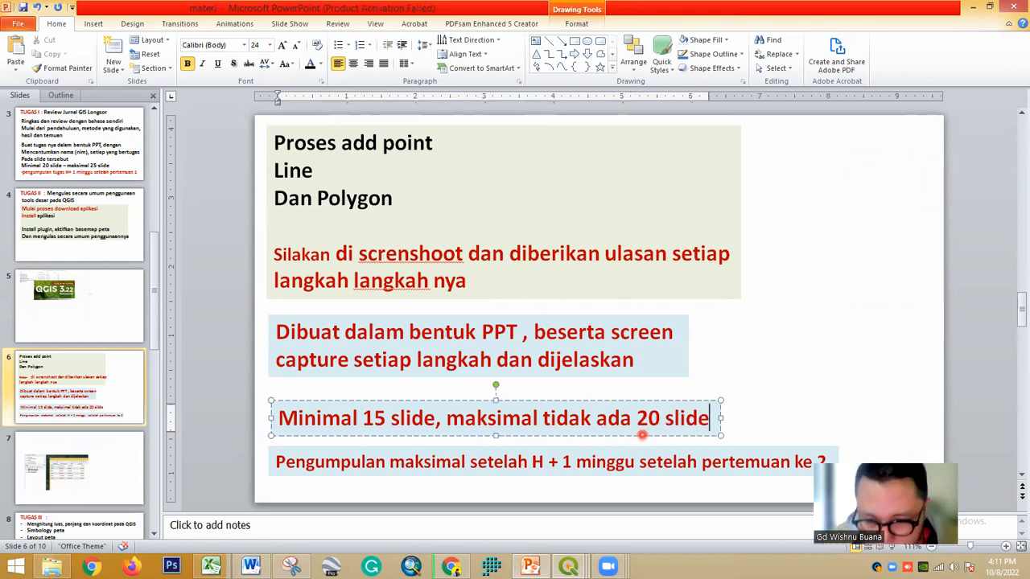
pyautogui.click(756, 396)
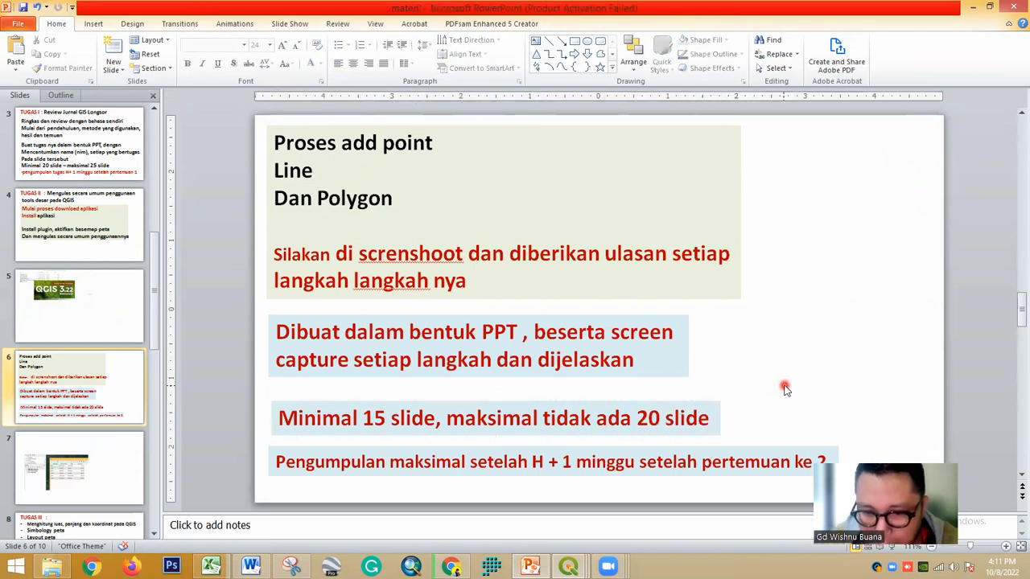
pyautogui.click(712, 462)
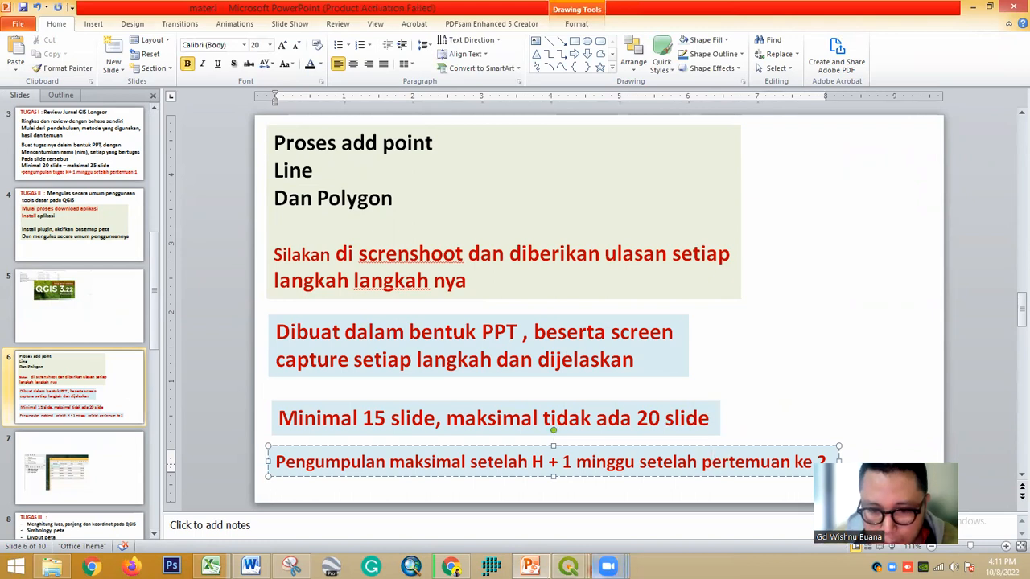
# Switch back to the QGIS project and view all the village boundaries and location points at 1:80000
pyautogui.moveTo(568, 567)
pyautogui.click(550, 519)
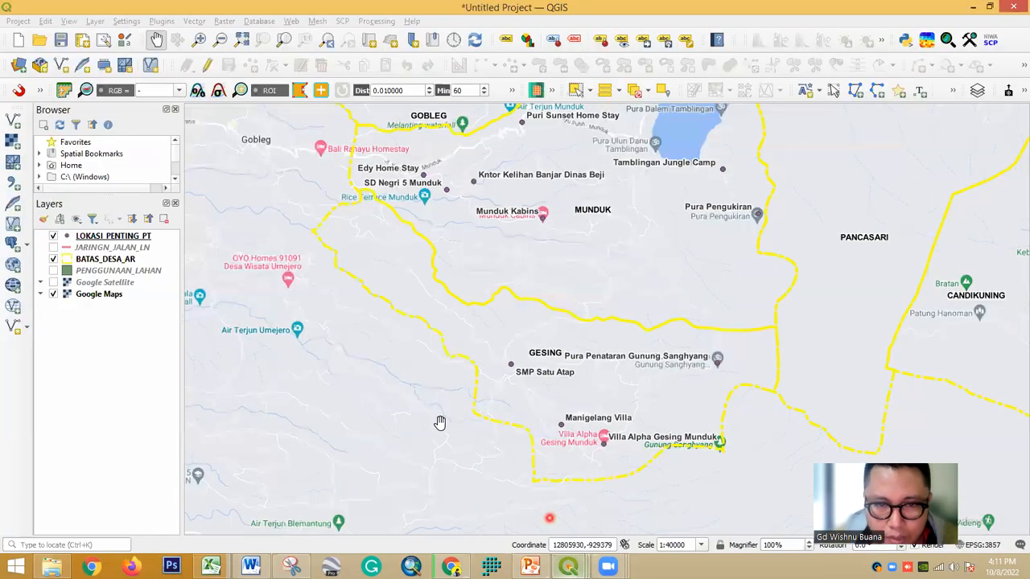
pyautogui.scroll(-1, 448, 373)
pyautogui.moveTo(448, 373); pyautogui.dragTo(397, 410)
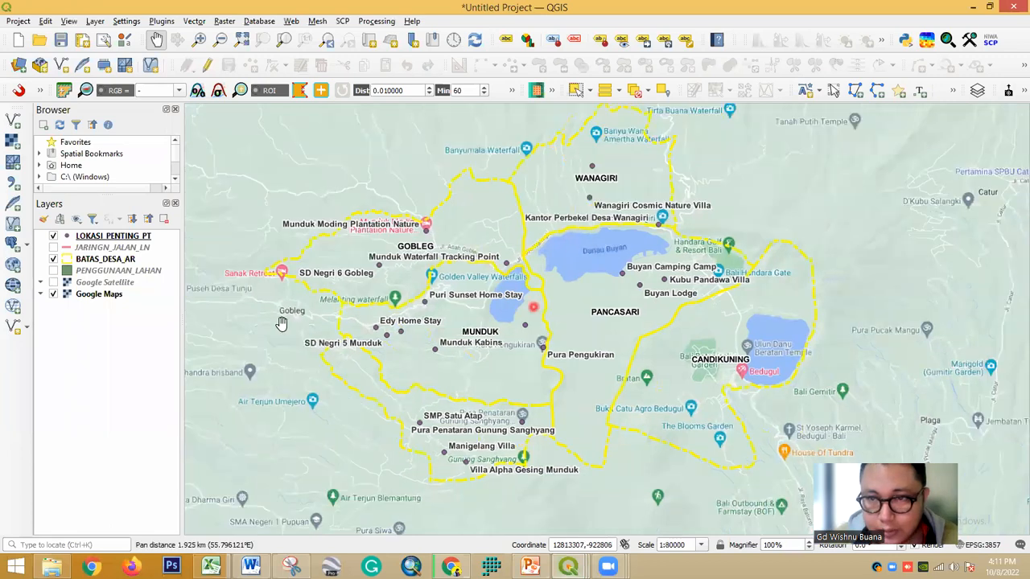